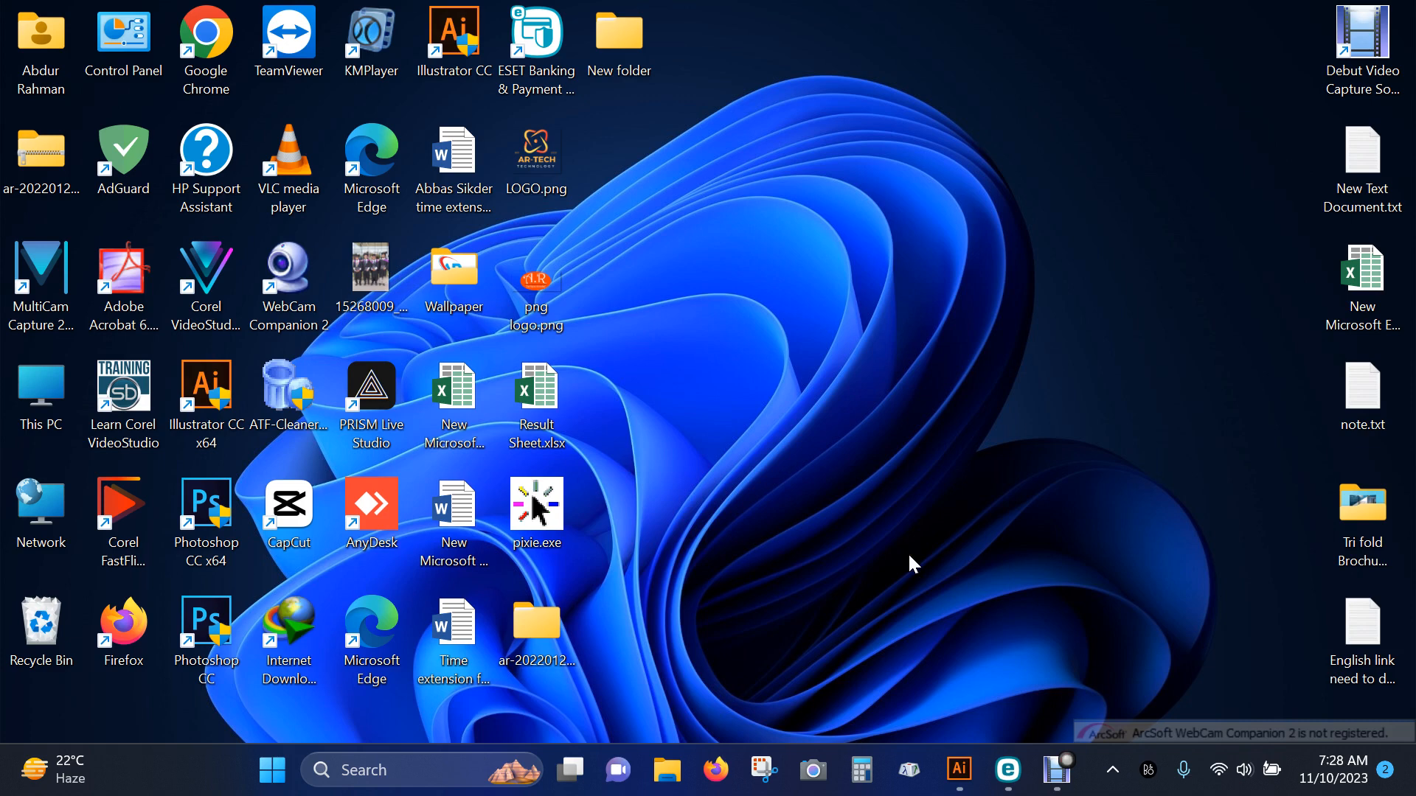
Switch to Illustrator and examine the edges of the black floral ornament's petals at high magnification
{"action": "left_click", "coordinate": [955, 768]}
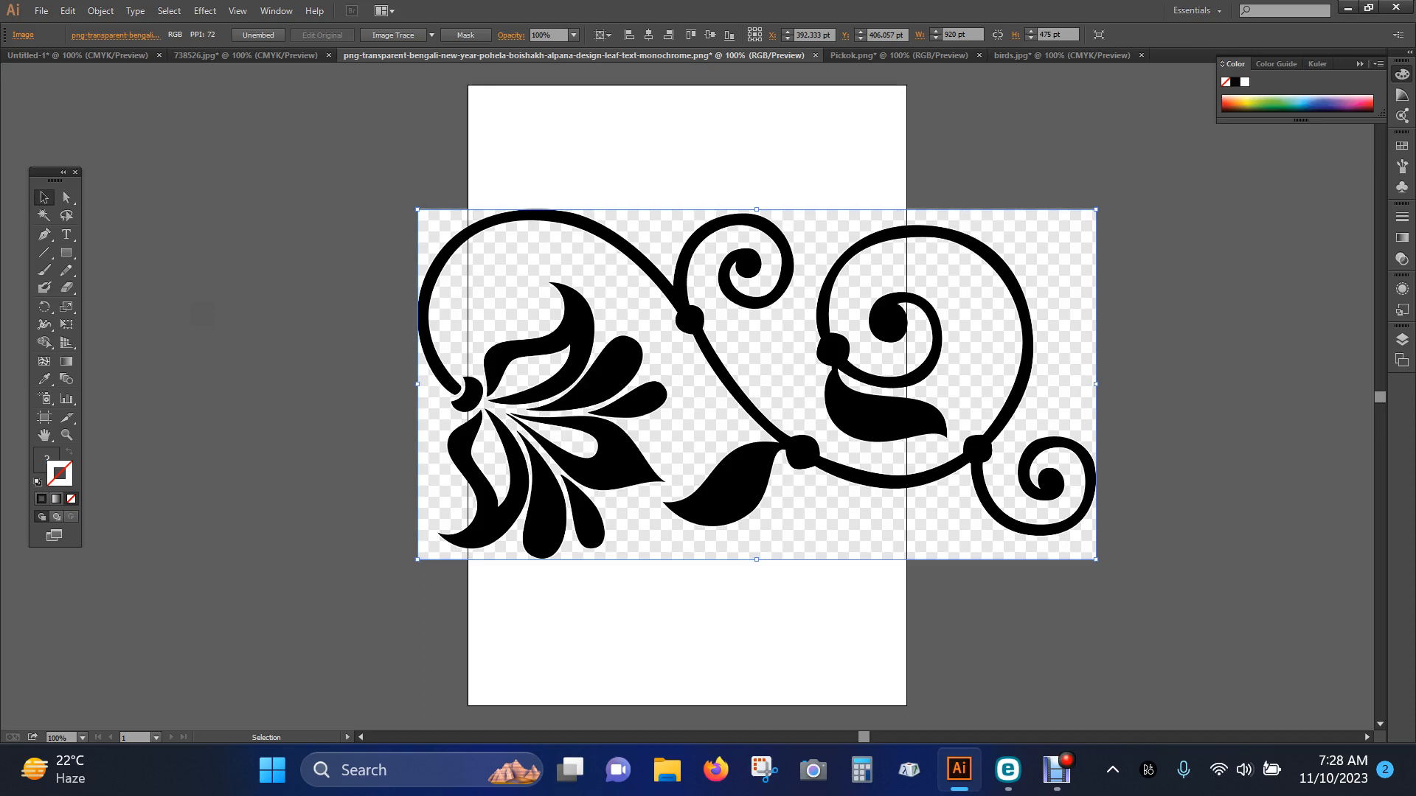
{"action": "key", "text": "a"}
{"action": "key", "text": "ctrl+plus"}
{"action": "key", "text": "ctrl+plus"}
{"action": "key", "text": "ctrl+plus"}
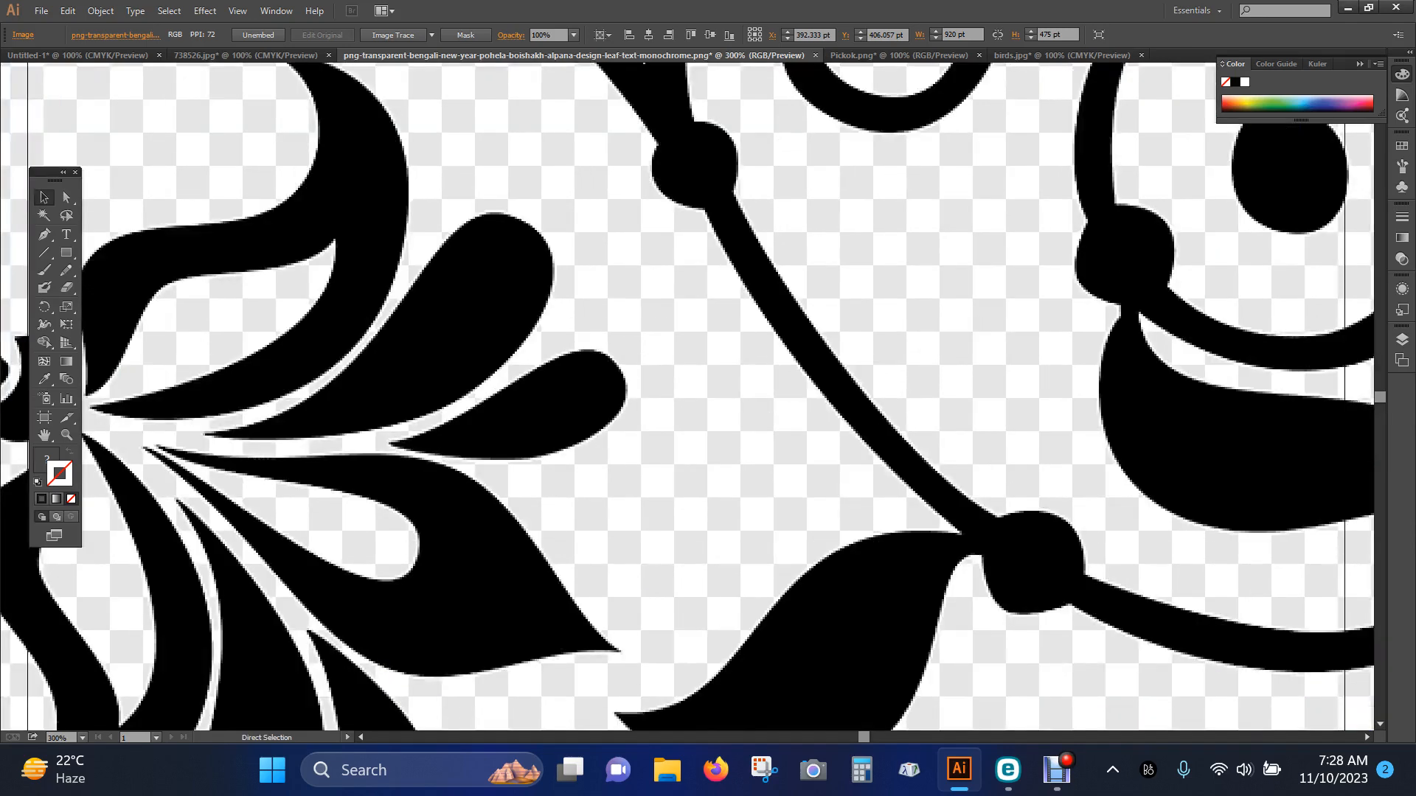
{"action": "key", "text": "ctrl+plus"}
{"action": "key", "text": "ctrl+plus"}
{"action": "key", "text": "ctrl+plus"}
{"action": "key", "text": "ctrl+plus"}
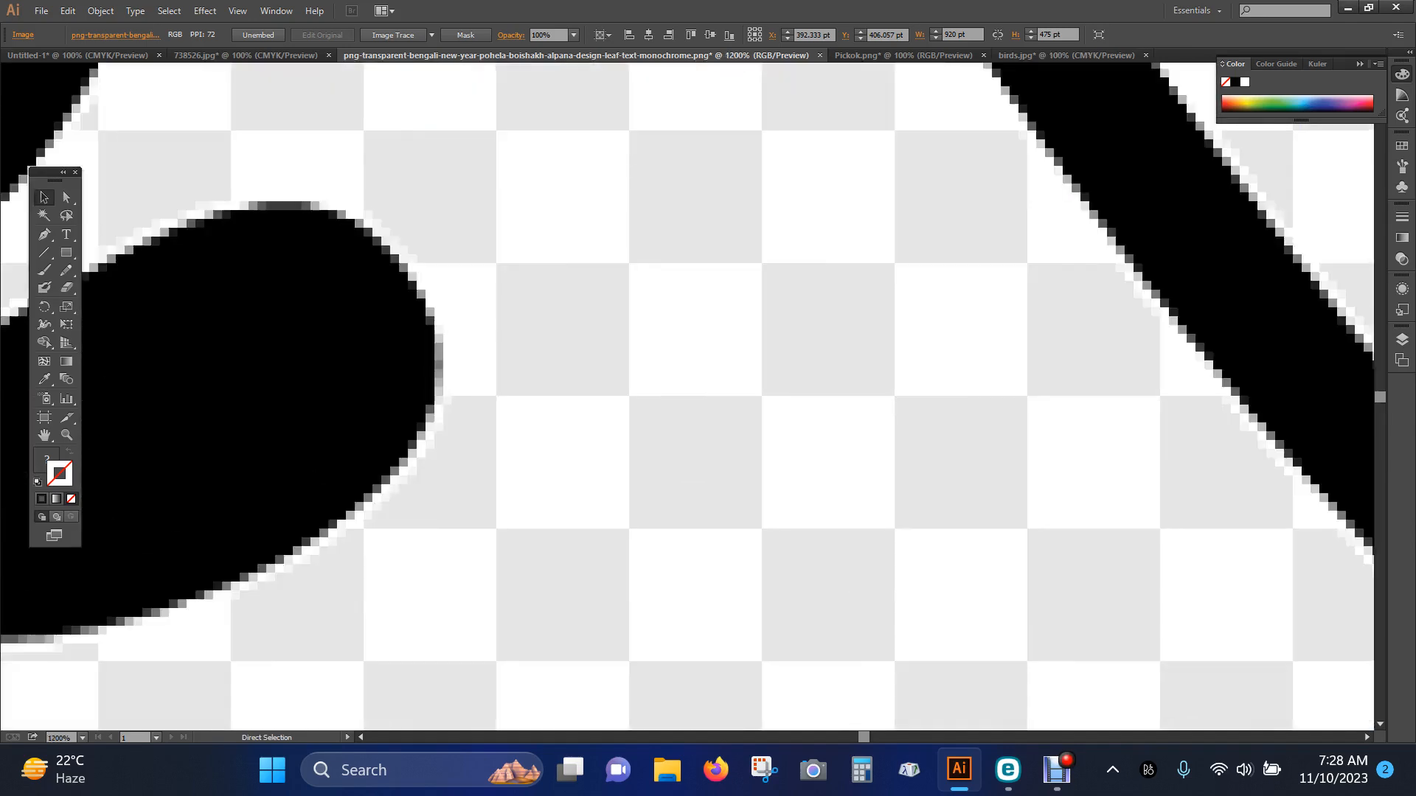
{"action": "key", "text": "space"}
{"action": "left_click_drag", "start_coordinate": [354, 234], "coordinate": [1014, 414]}
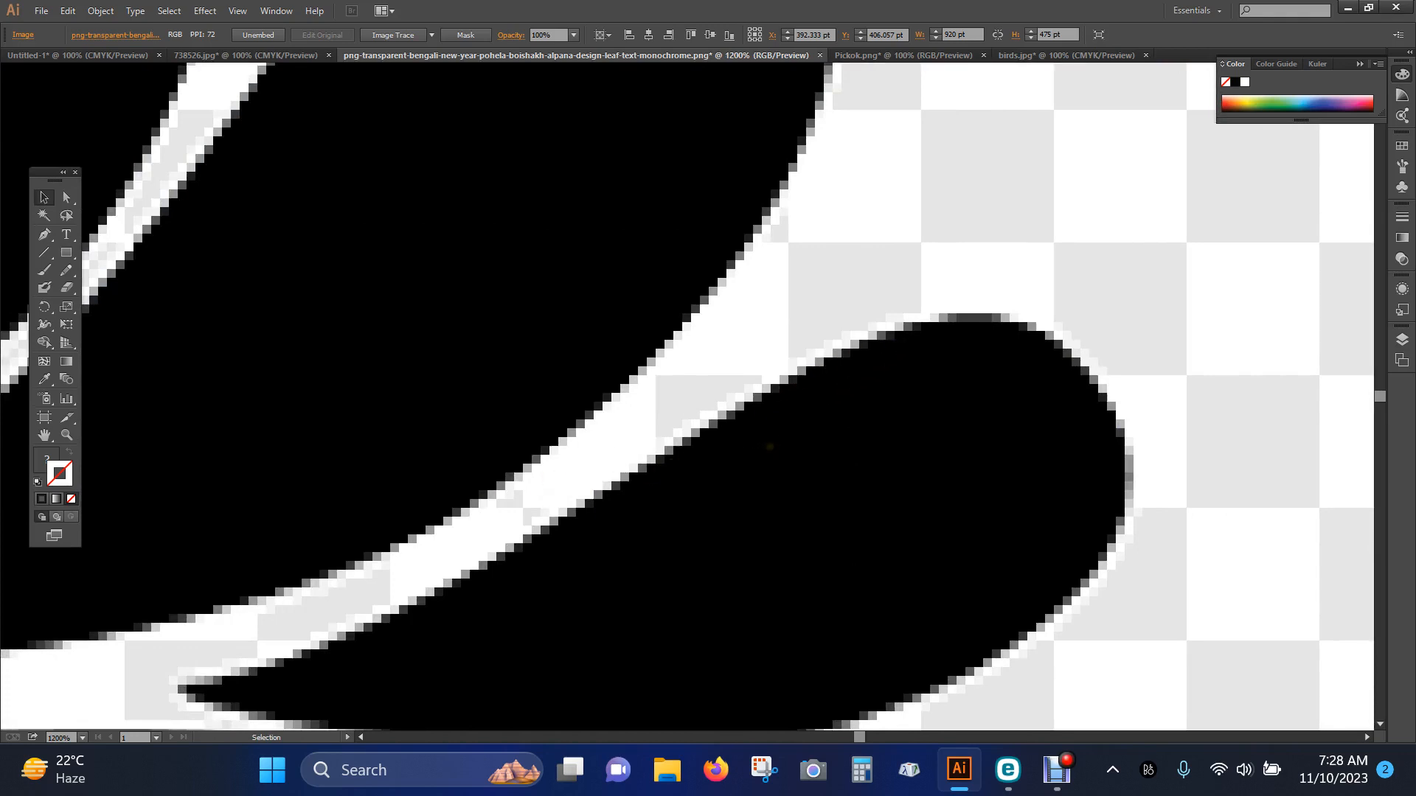
{"action": "key", "text": "ctrl+plus"}
{"action": "key", "text": "ctrl+plus"}
{"action": "key", "text": "ctrl+plus"}
{"action": "key", "text": "ctrl+plus"}
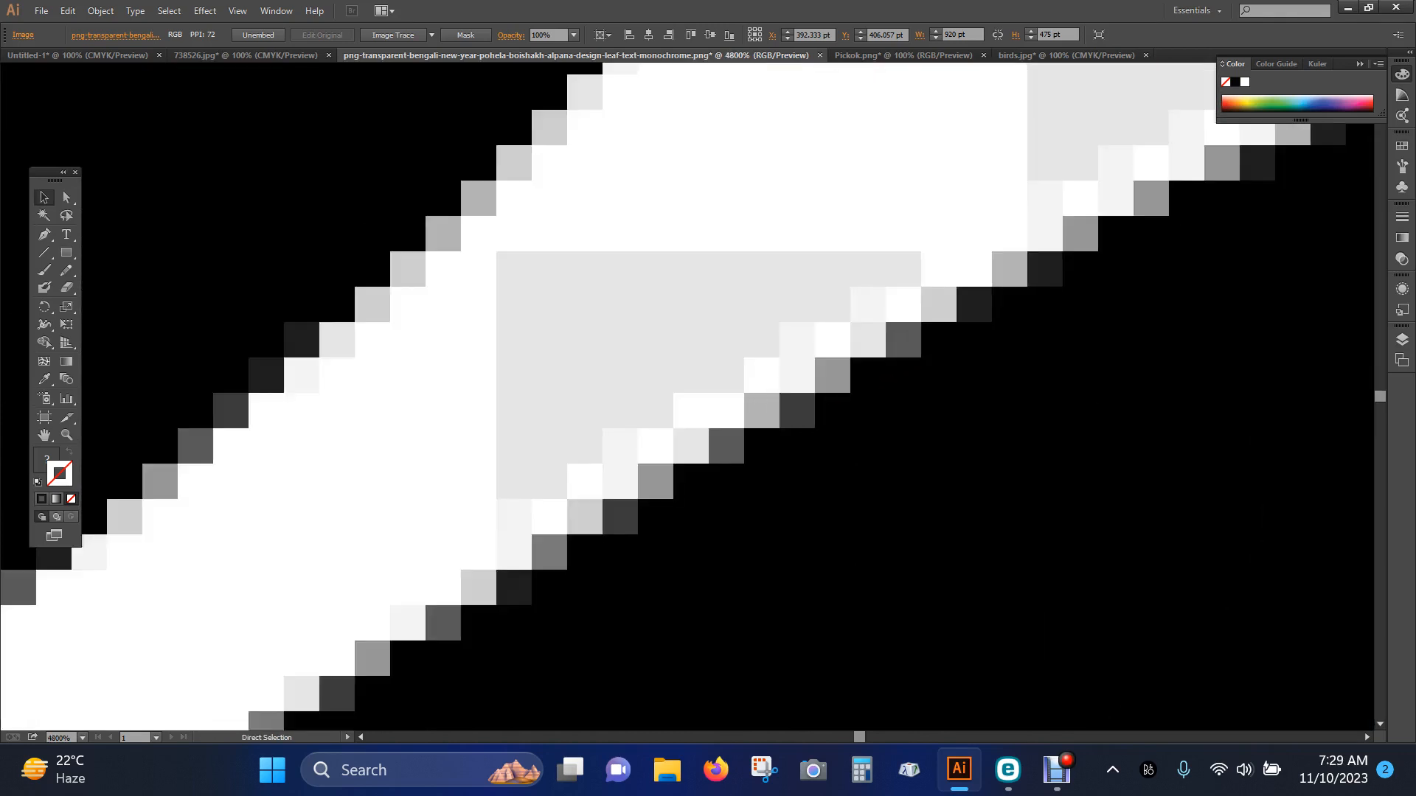
{"action": "key", "text": "ctrl+plus"}
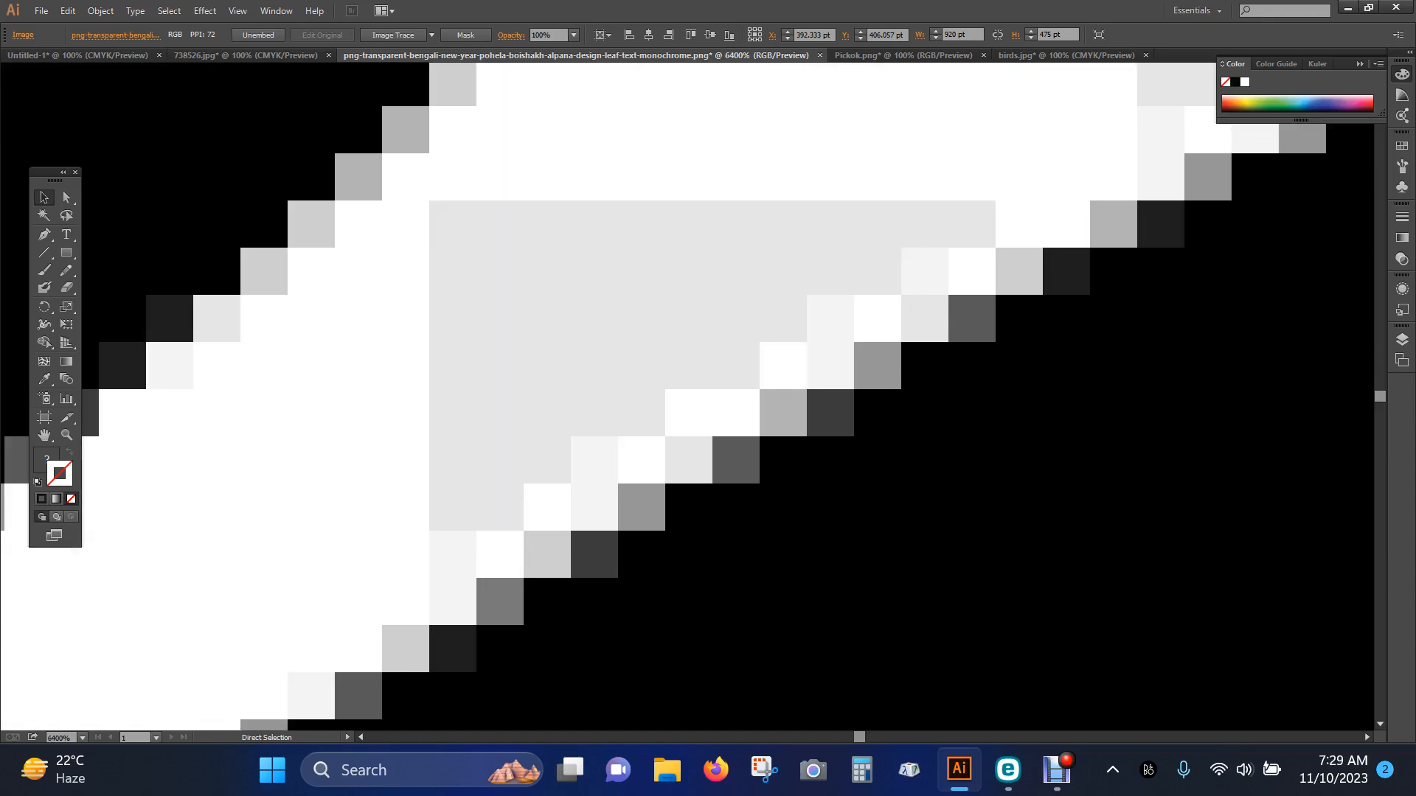
{"action": "key", "text": "ctrl+minus"}
{"action": "key", "text": "ctrl+minus"}
{"action": "key", "text": "ctrl+minus"}
{"action": "key", "text": "ctrl+plus"}
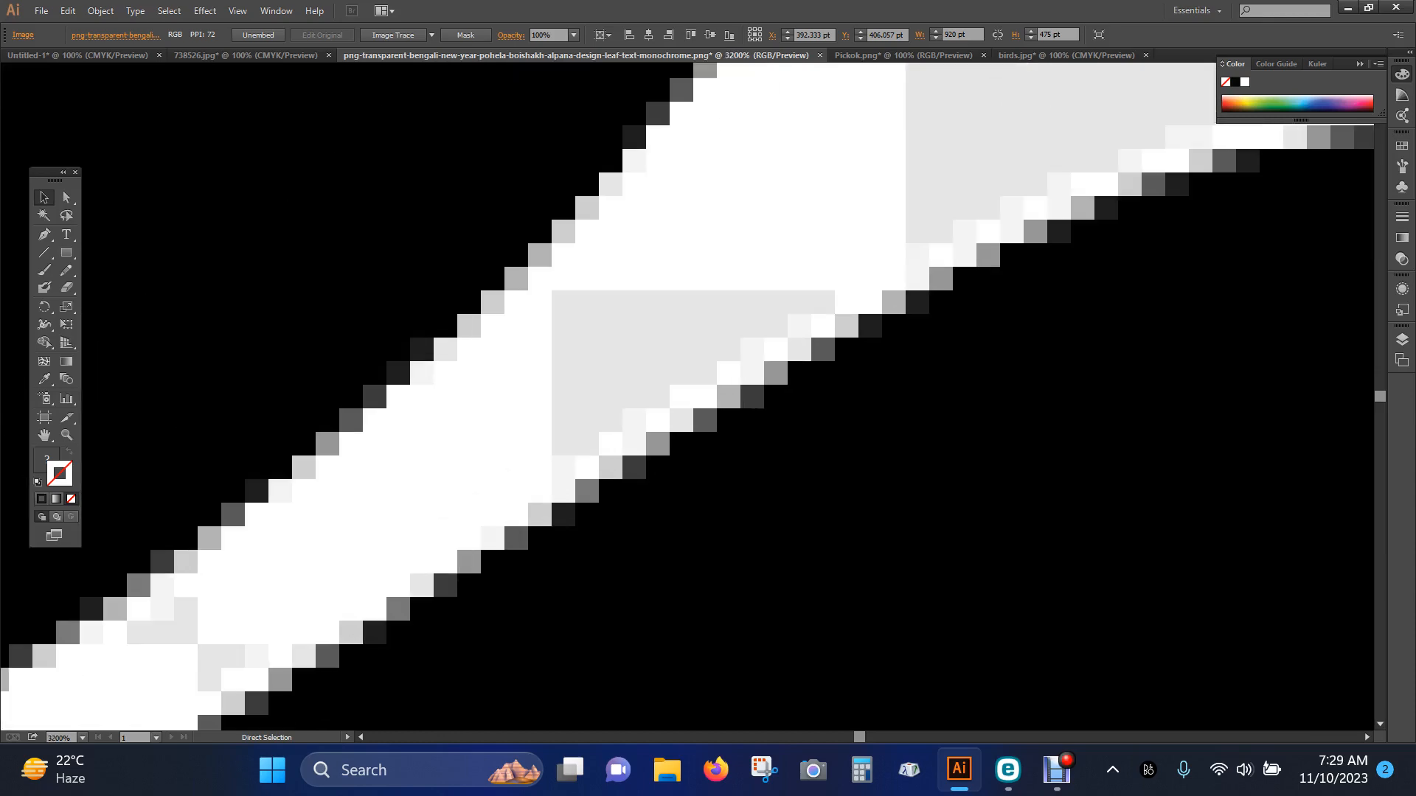
{"action": "key", "text": "ctrl+minus"}
{"action": "key", "text": "ctrl+minus"}
{"action": "key", "text": "ctrl+minus"}
{"action": "key", "text": "ctrl+minus"}
{"action": "key", "text": "ctrl+minus"}
{"action": "key", "text": "ctrl+minus"}
{"action": "key", "text": "ctrl+minus"}
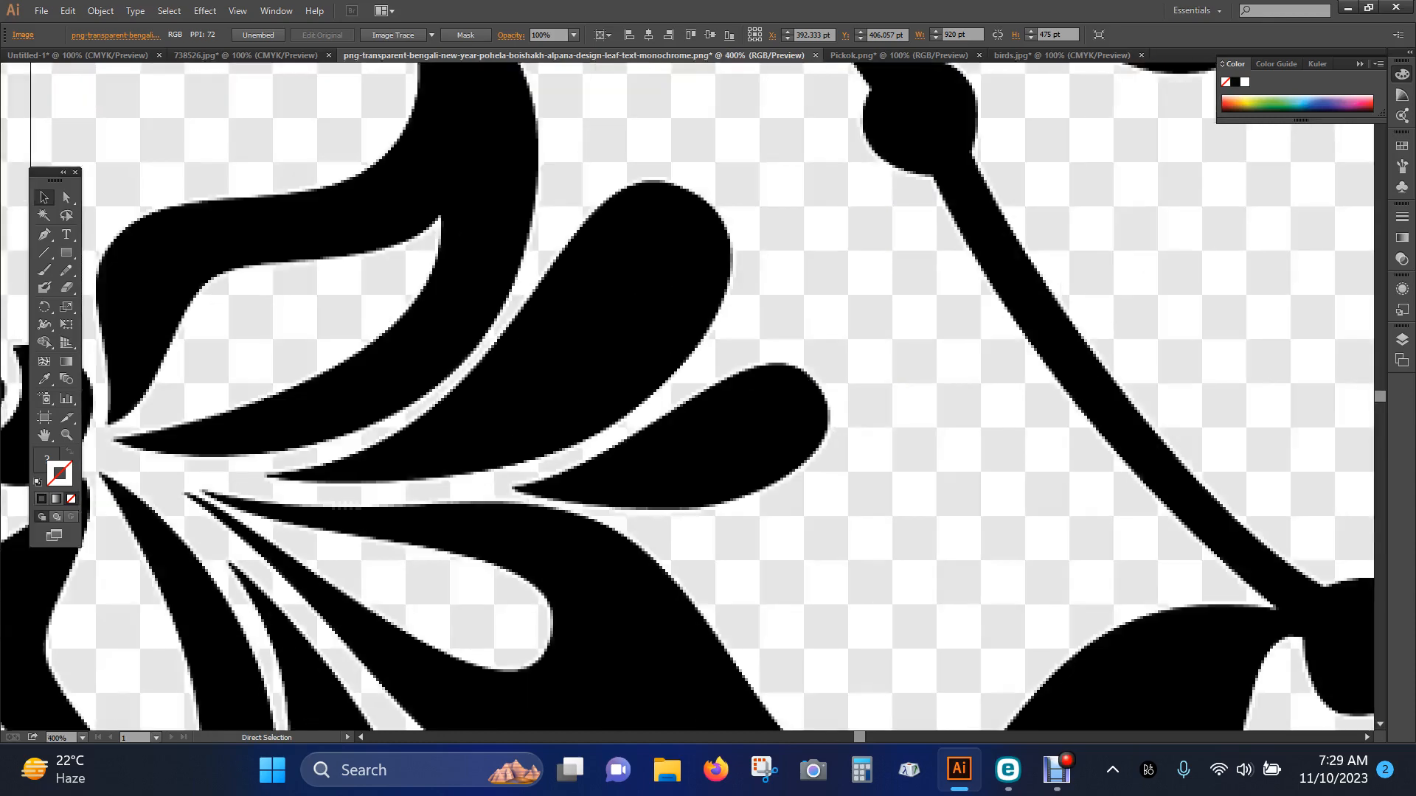
{"action": "key", "text": "ctrl+minus"}
{"action": "key", "text": "ctrl+minus"}
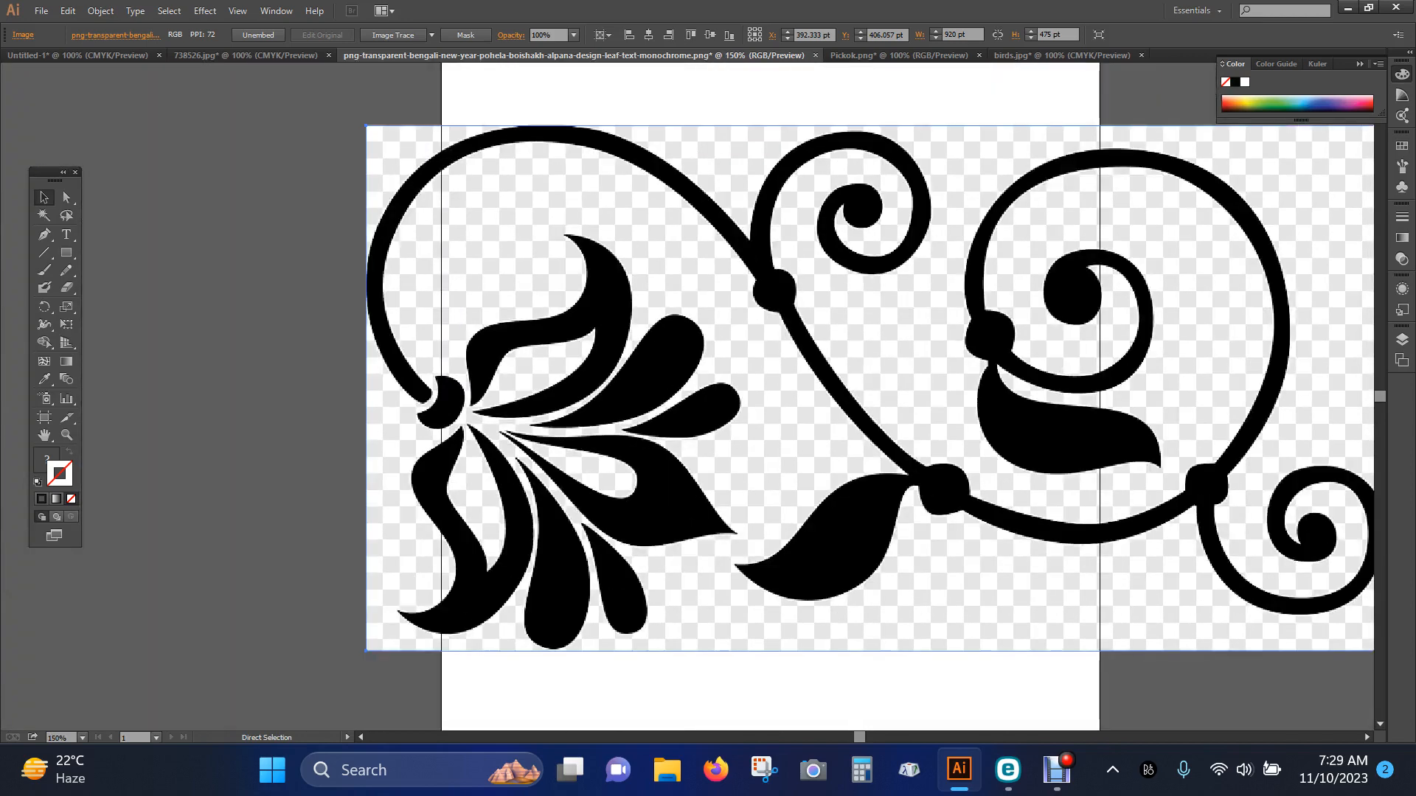
Move the floral ornament image over the artboard to about X 447 pt, Y 410 pt
{"action": "key", "text": "space"}
{"action": "left_click_drag", "start_coordinate": [1096, 375], "coordinate": [867, 364]}
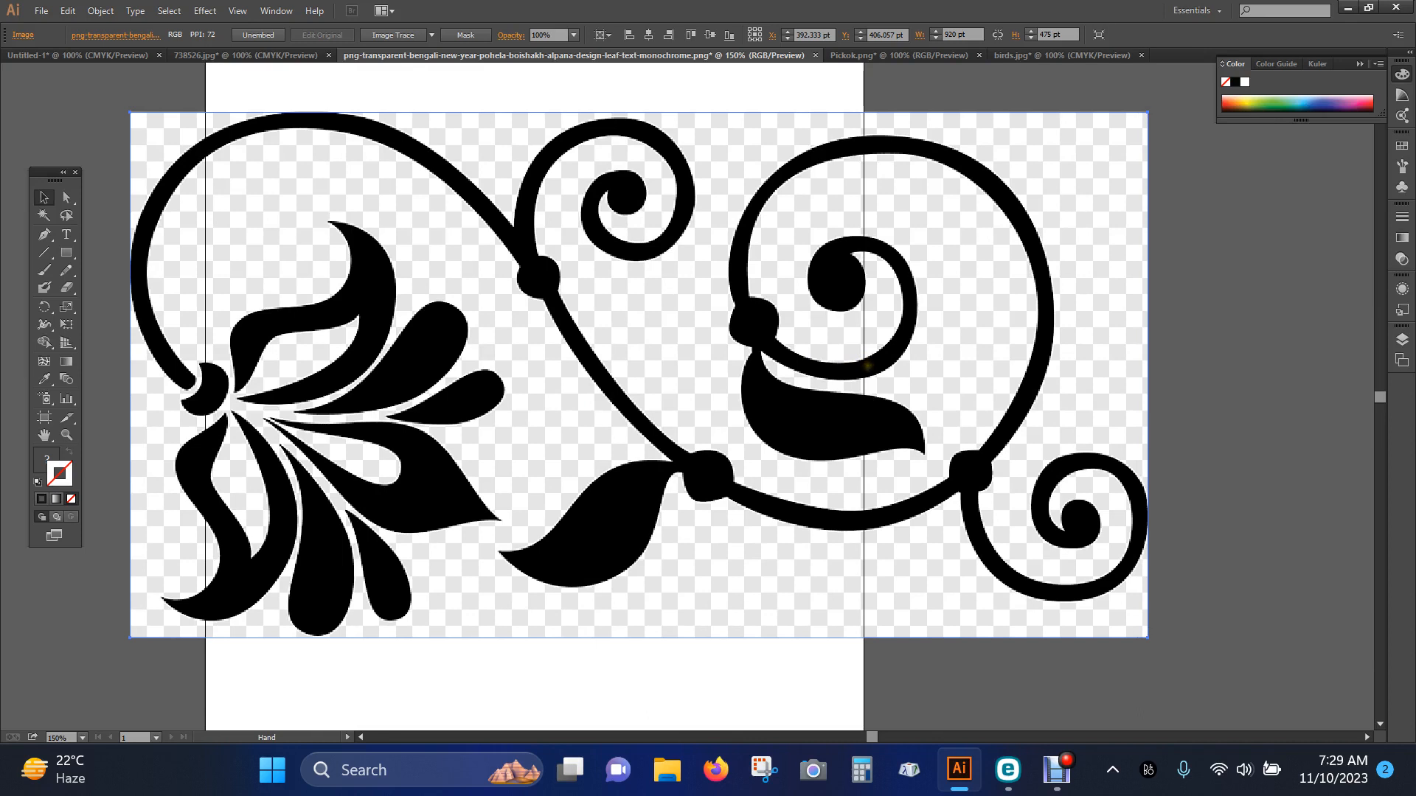
{"action": "key", "text": "ctrl"}
{"action": "key", "text": "ctrl+minus"}
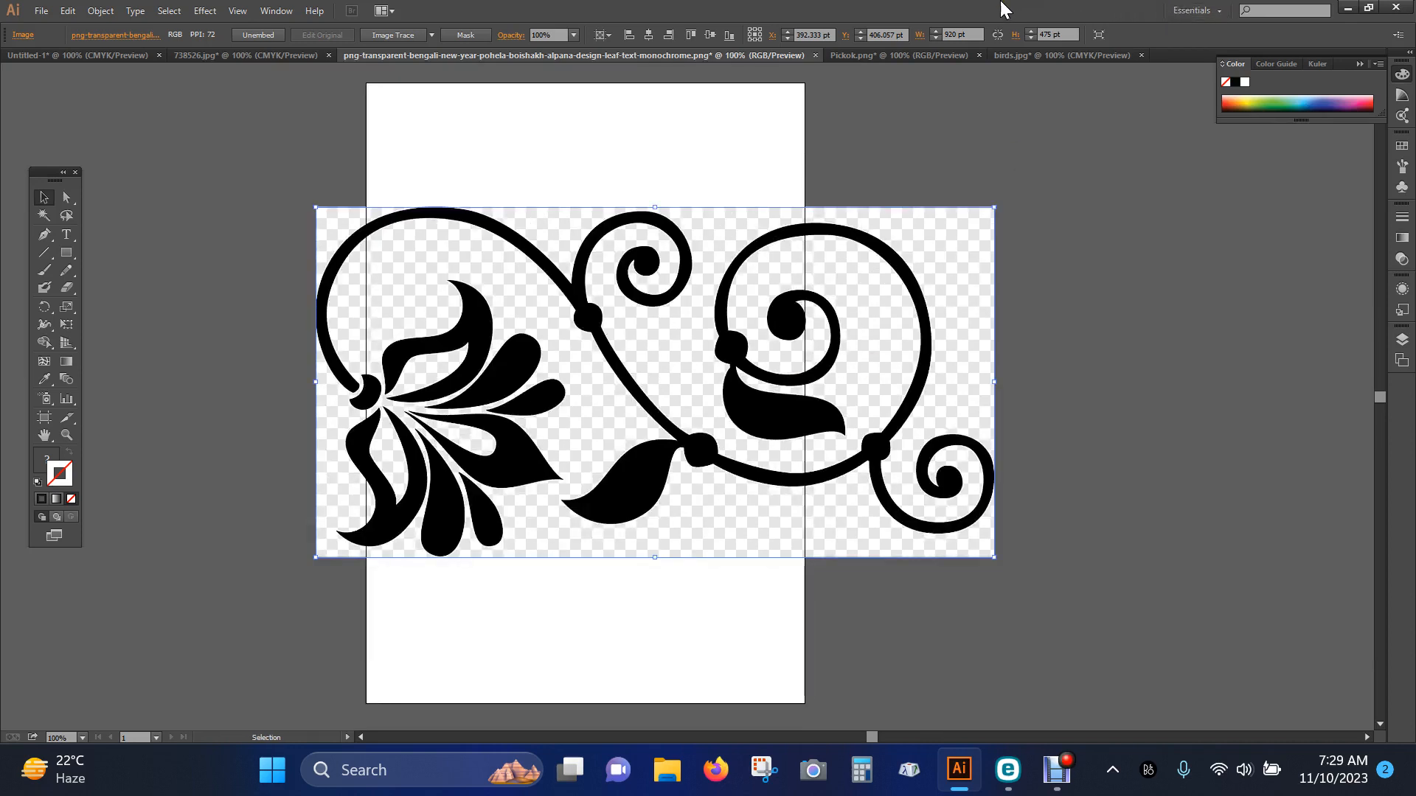
{"action": "left_click_drag", "start_coordinate": [761, 351], "coordinate": [868, 360]}
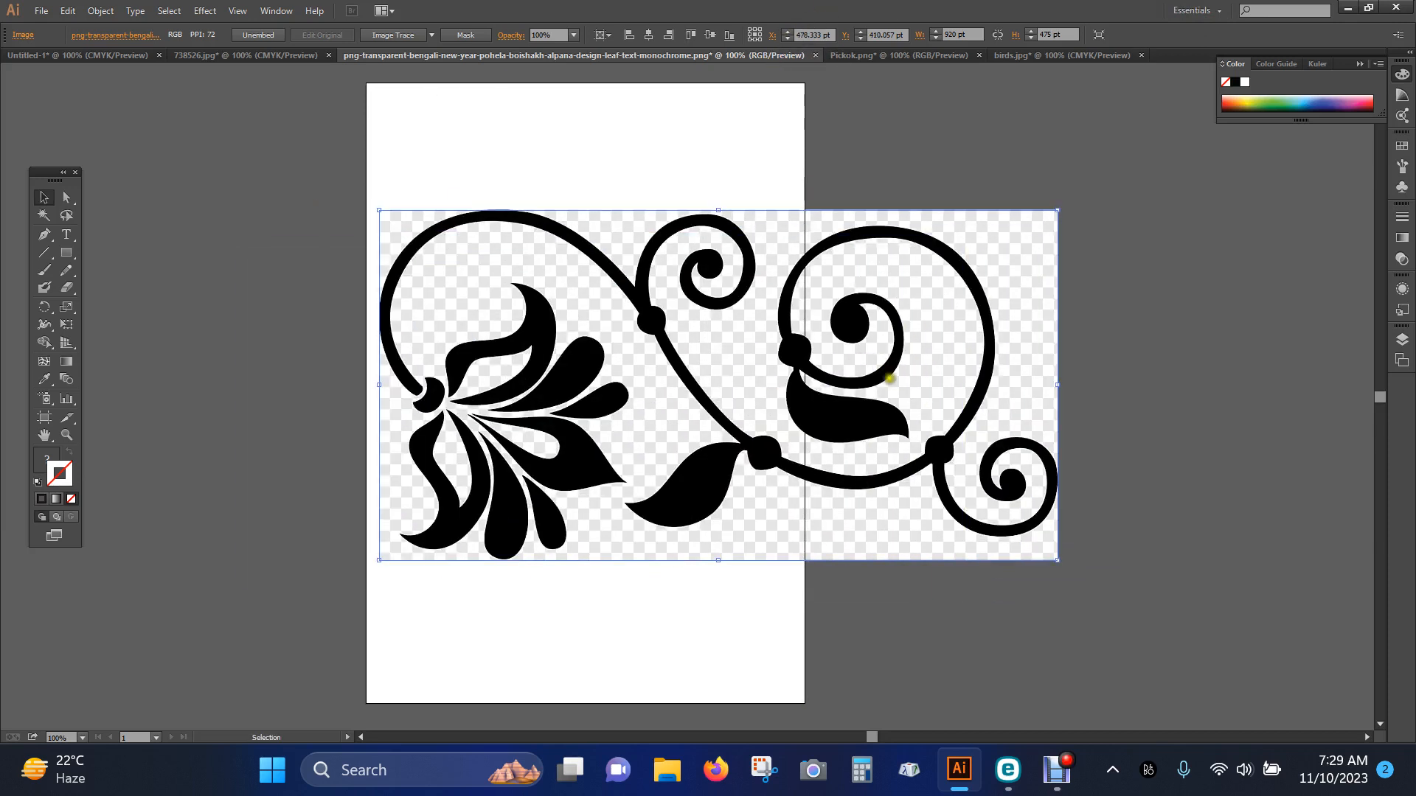
{"action": "left_click_drag", "start_coordinate": [695, 381], "coordinate": [672, 386]}
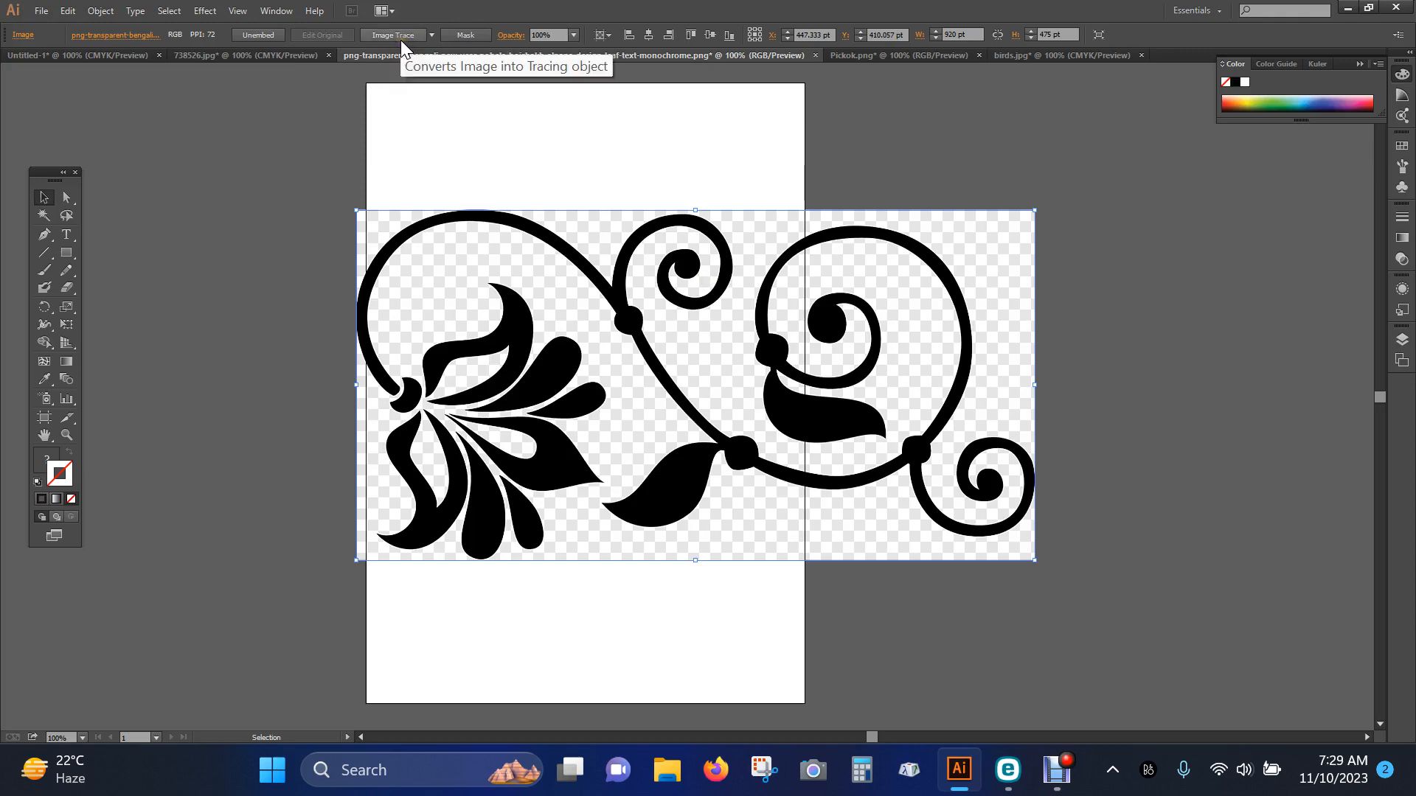
{"action": "left_click", "coordinate": [111, 14]}
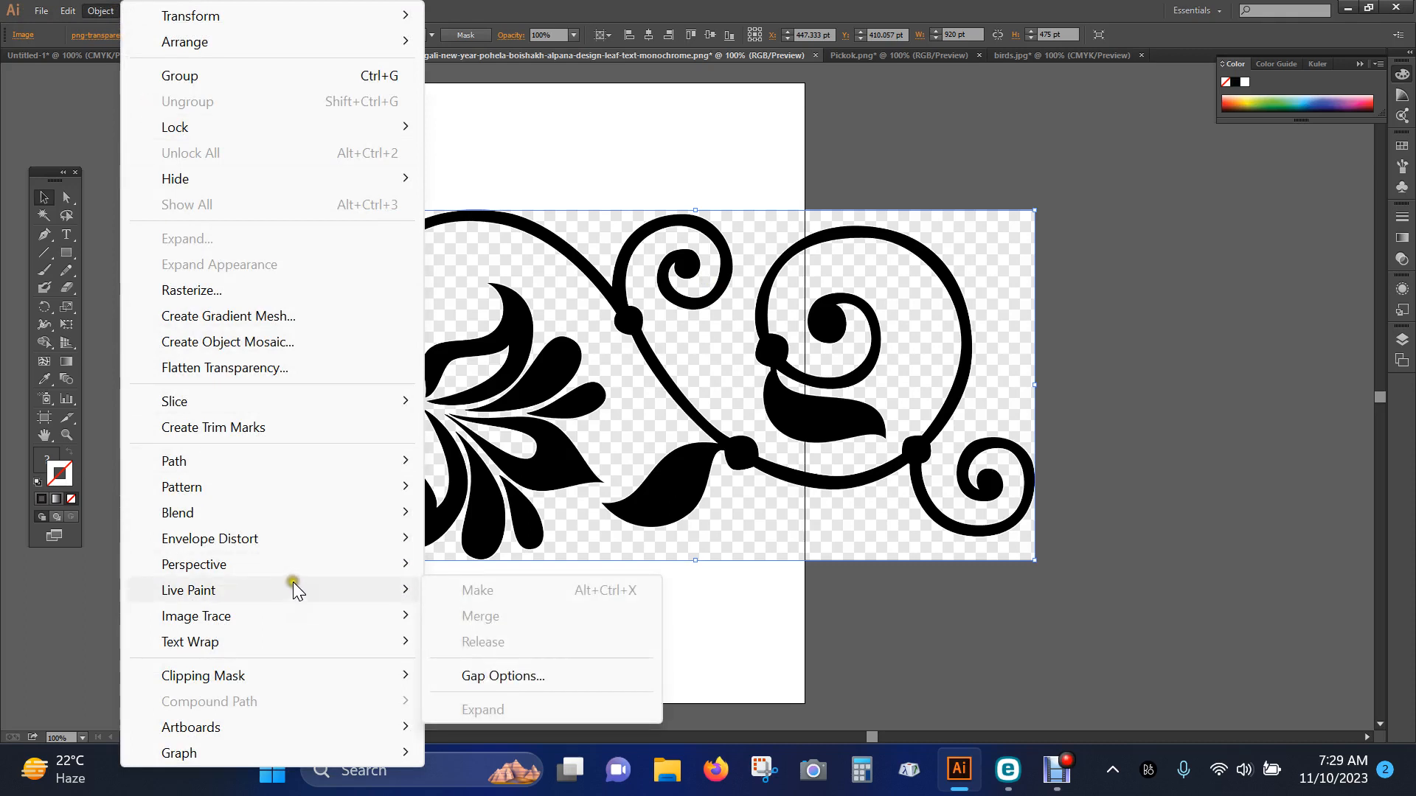
{"action": "mouse_move", "coordinate": [293, 569]}
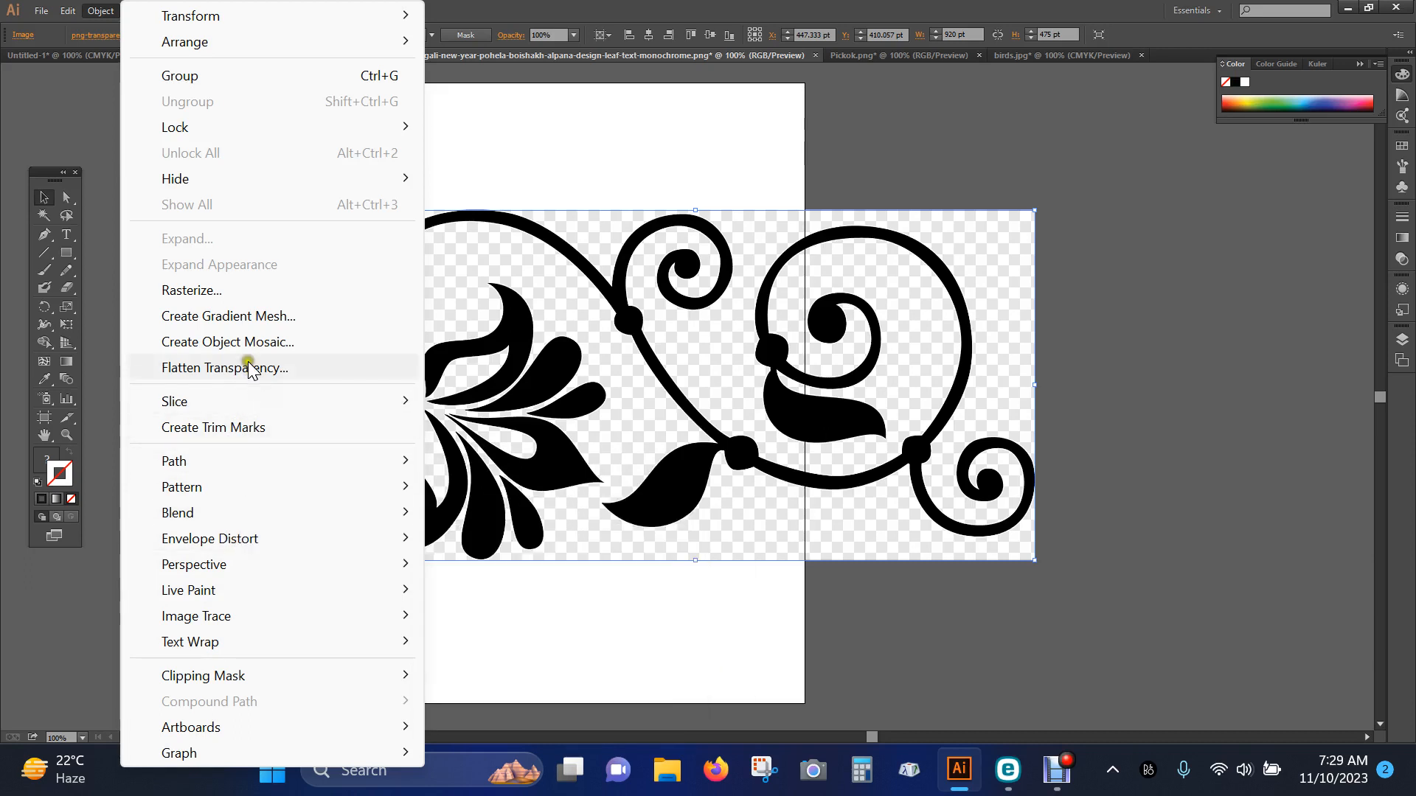
{"action": "left_click", "coordinate": [597, 9]}
{"action": "left_click", "coordinate": [101, 11]}
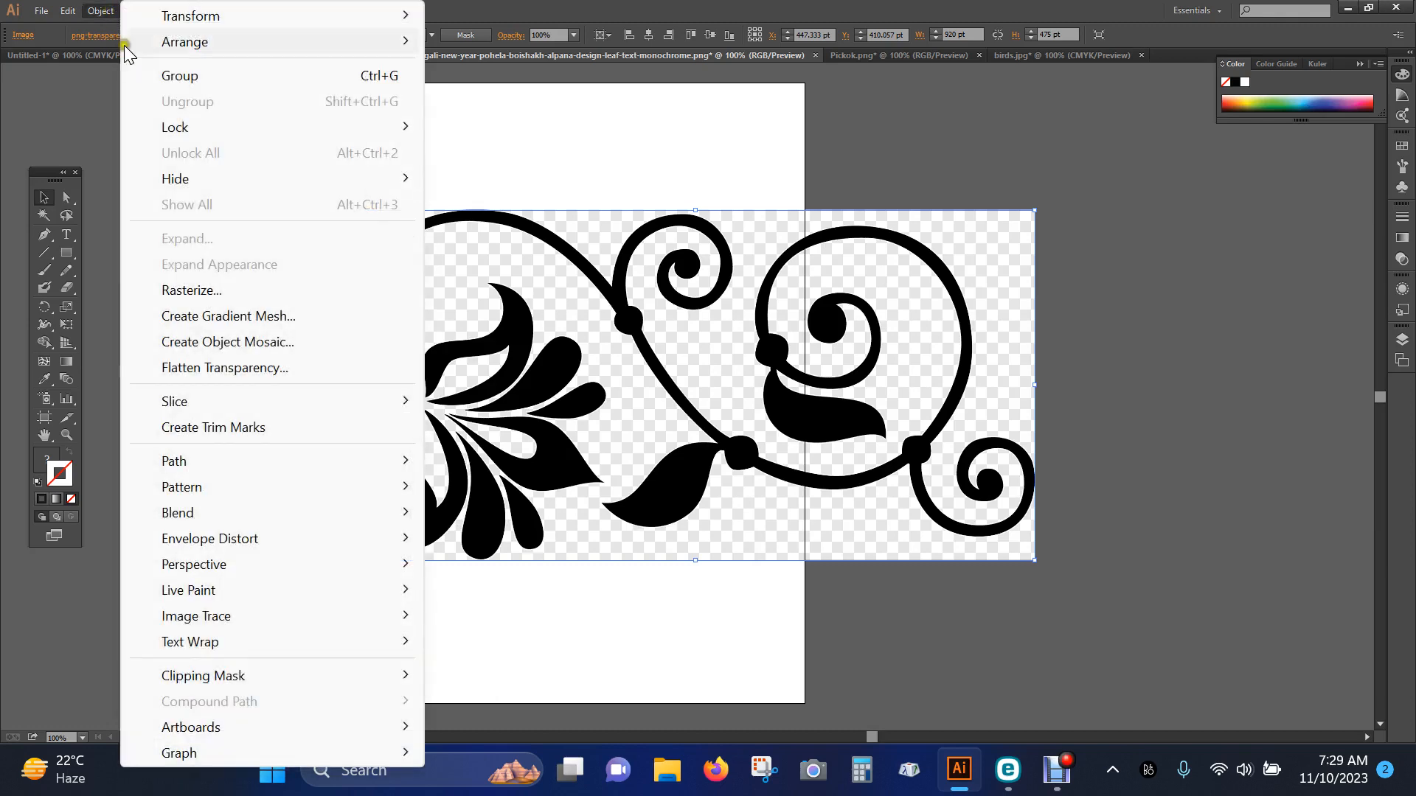
{"action": "left_click", "coordinate": [1058, 779]}
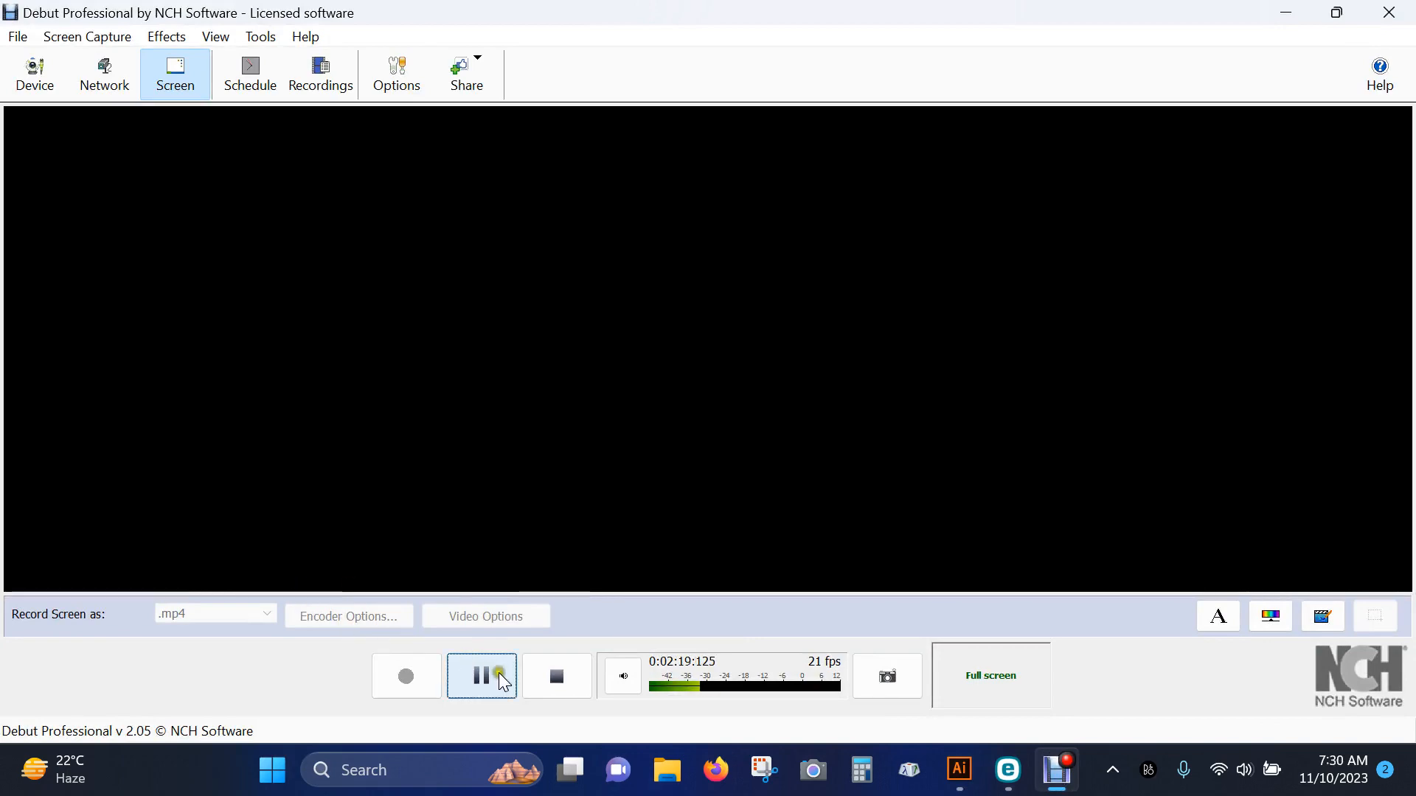
{"action": "left_click", "coordinate": [489, 677]}
Convert the ornament image with Image Trace using the default preset and expand the tracing into paths
{"action": "left_click", "coordinate": [98, 11]}
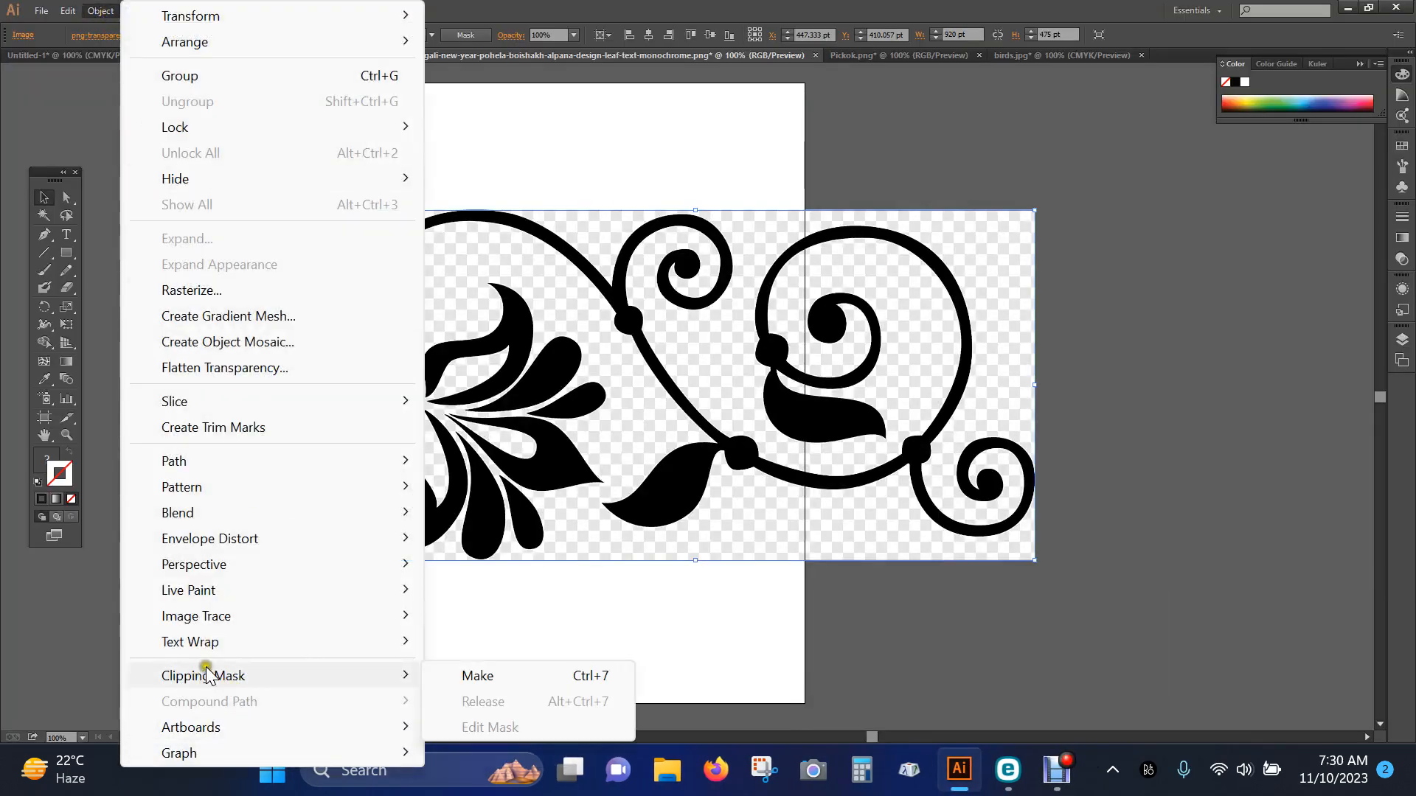
{"action": "mouse_move", "coordinate": [223, 624]}
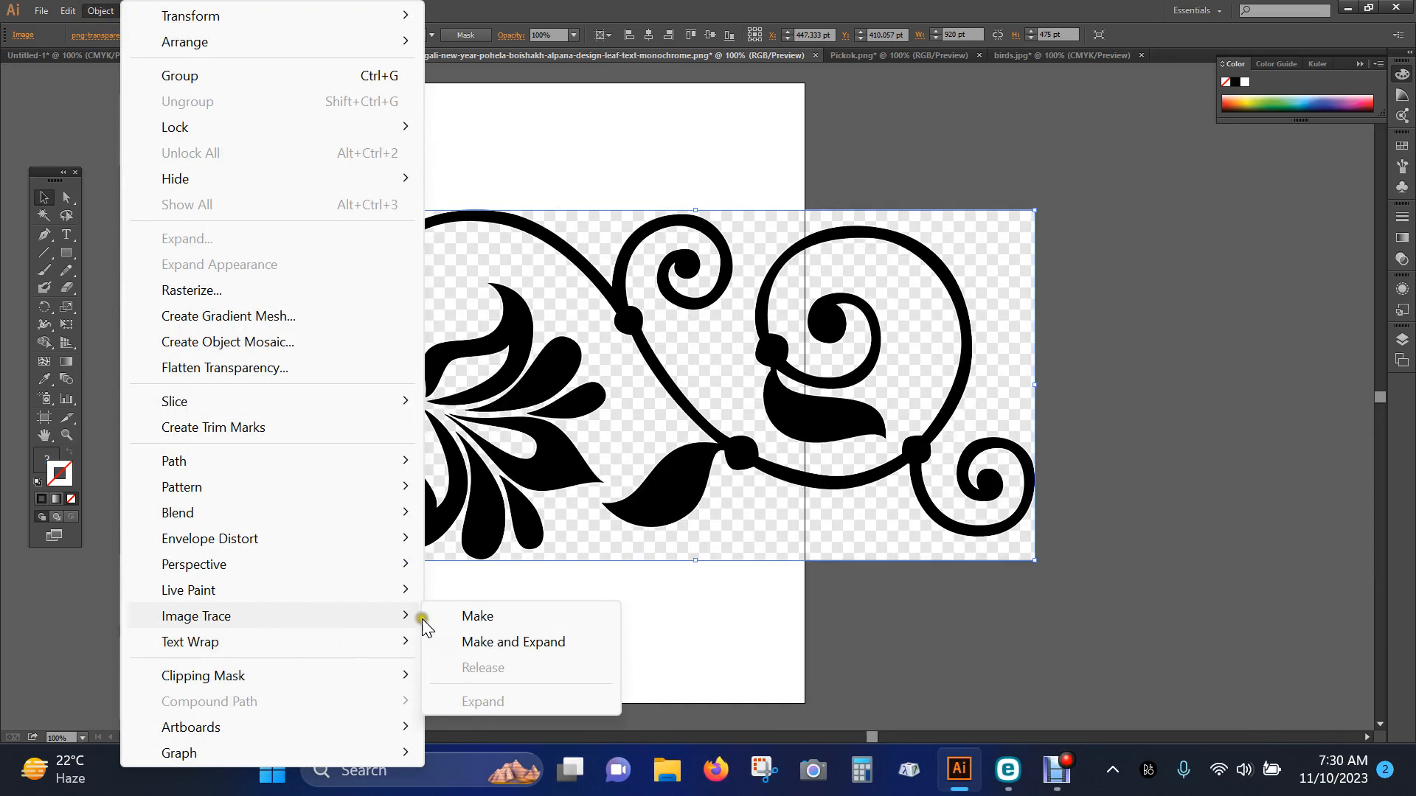
{"action": "left_click", "coordinate": [488, 622]}
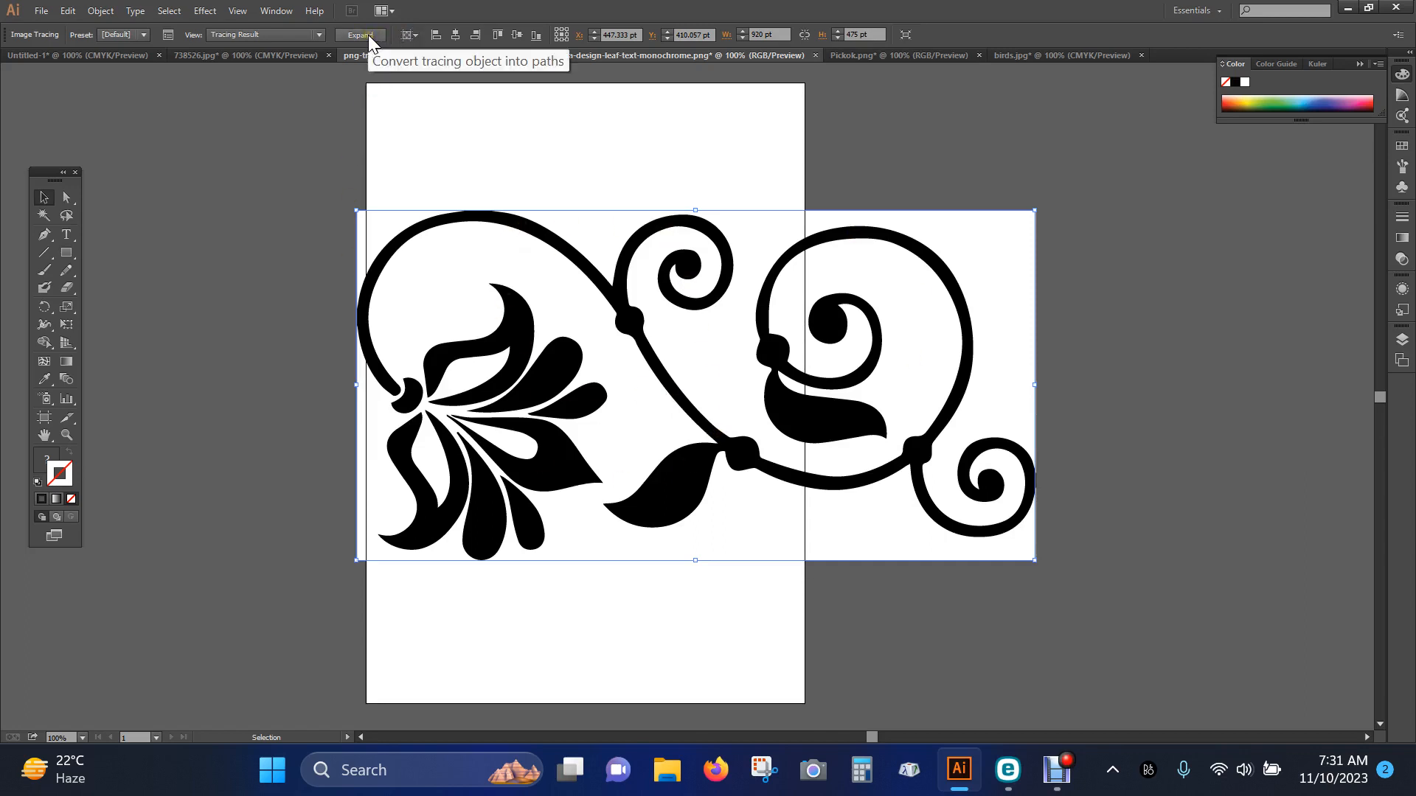
{"action": "left_click", "coordinate": [102, 11]}
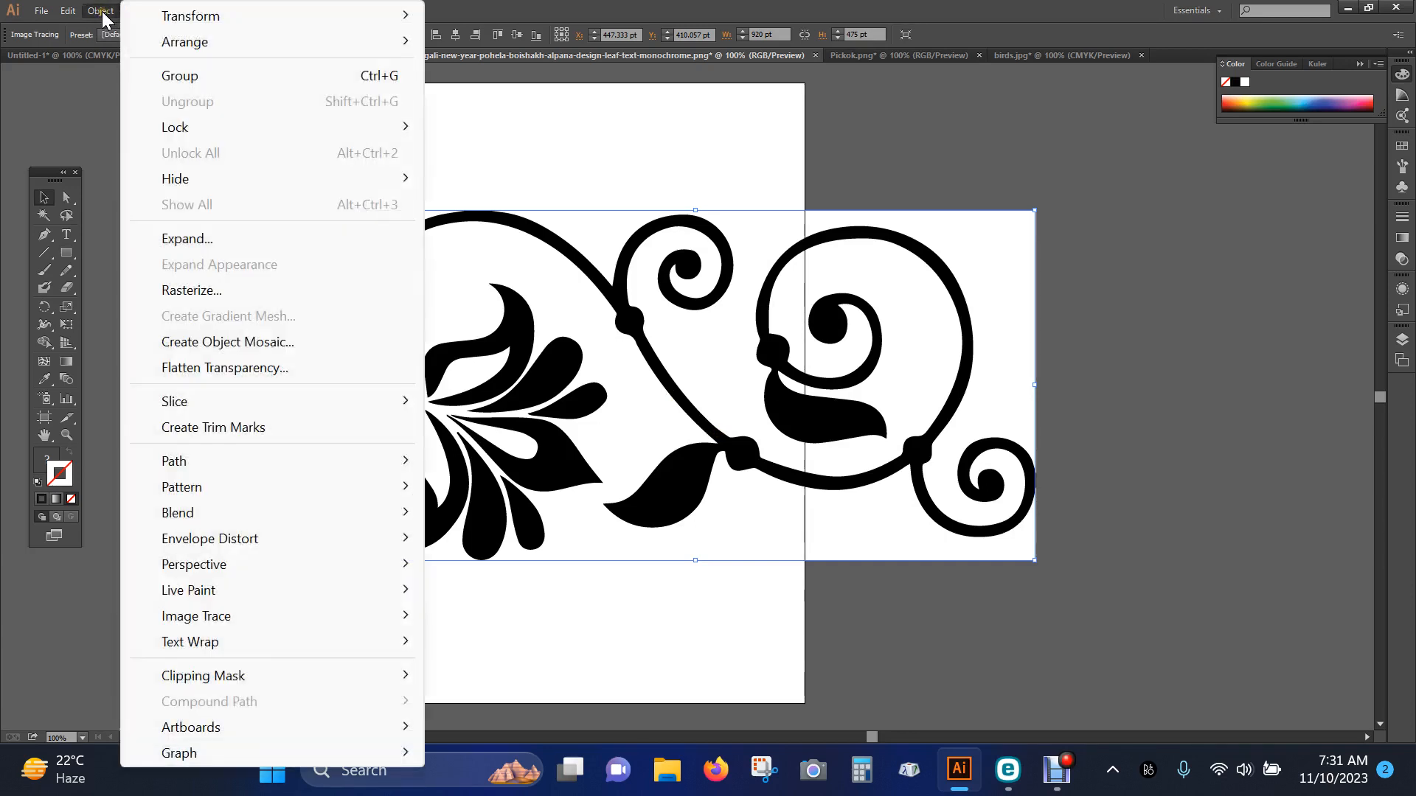
{"action": "mouse_move", "coordinate": [304, 618]}
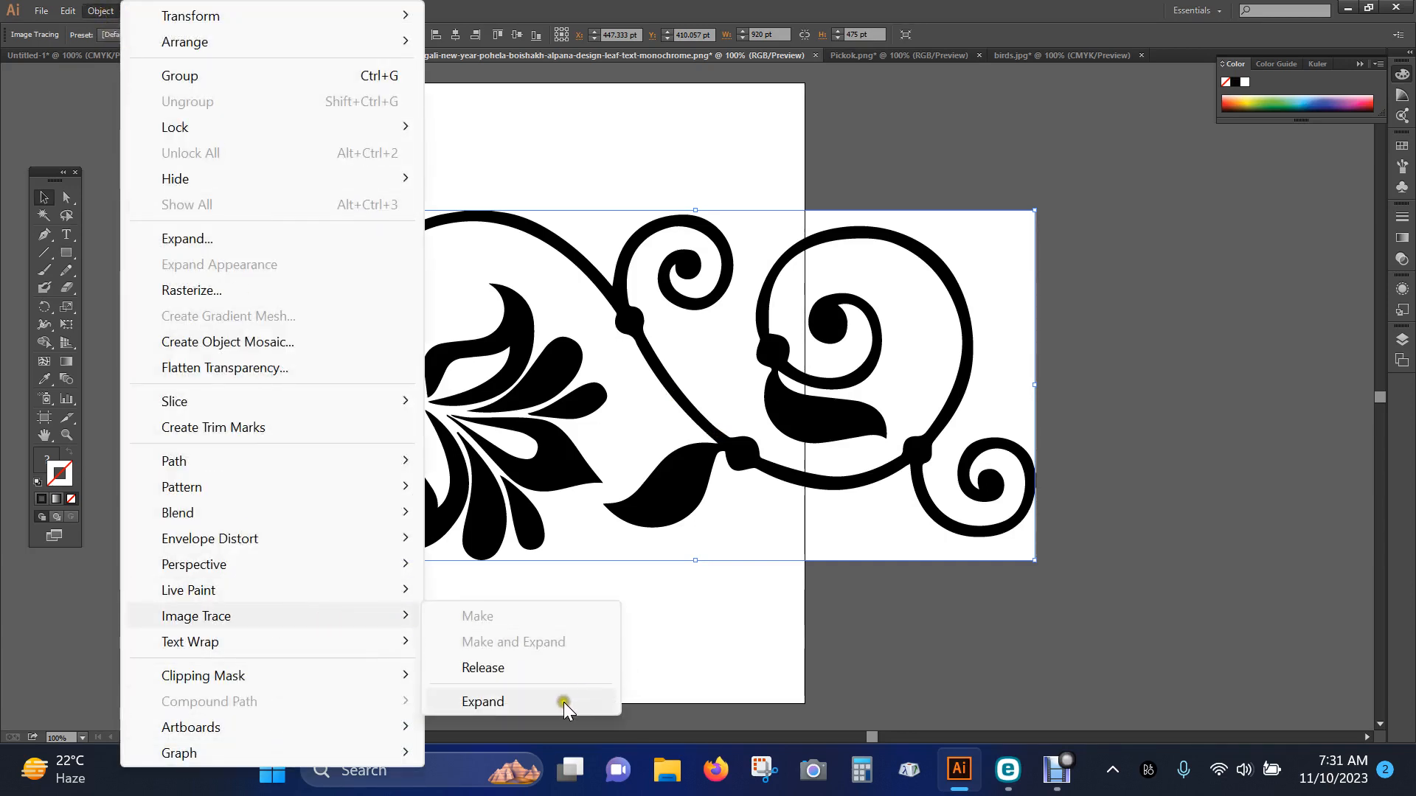
{"action": "left_click", "coordinate": [512, 702]}
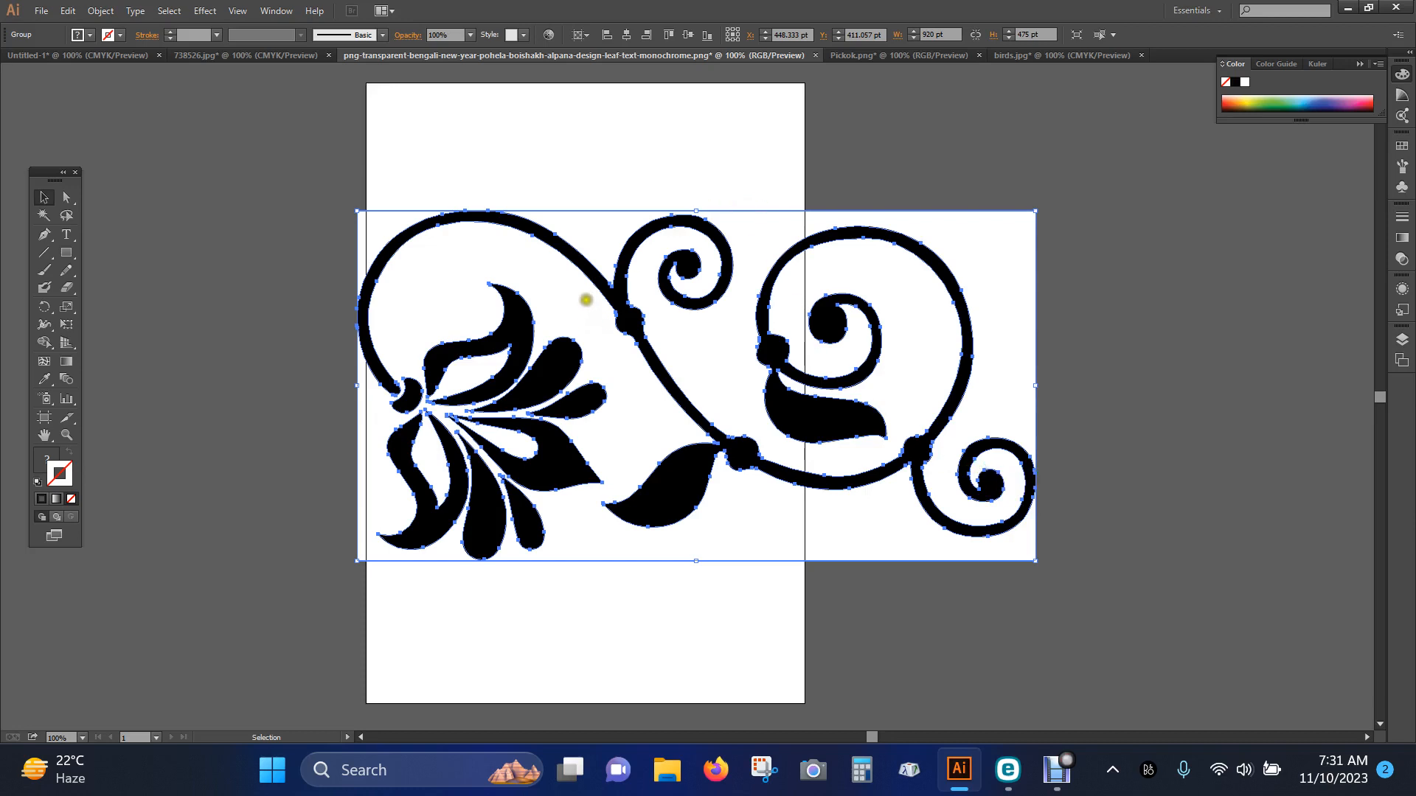
Ungroup the expanded ornament tracing and deselect all its parts
{"action": "right_click", "coordinate": [587, 301]}
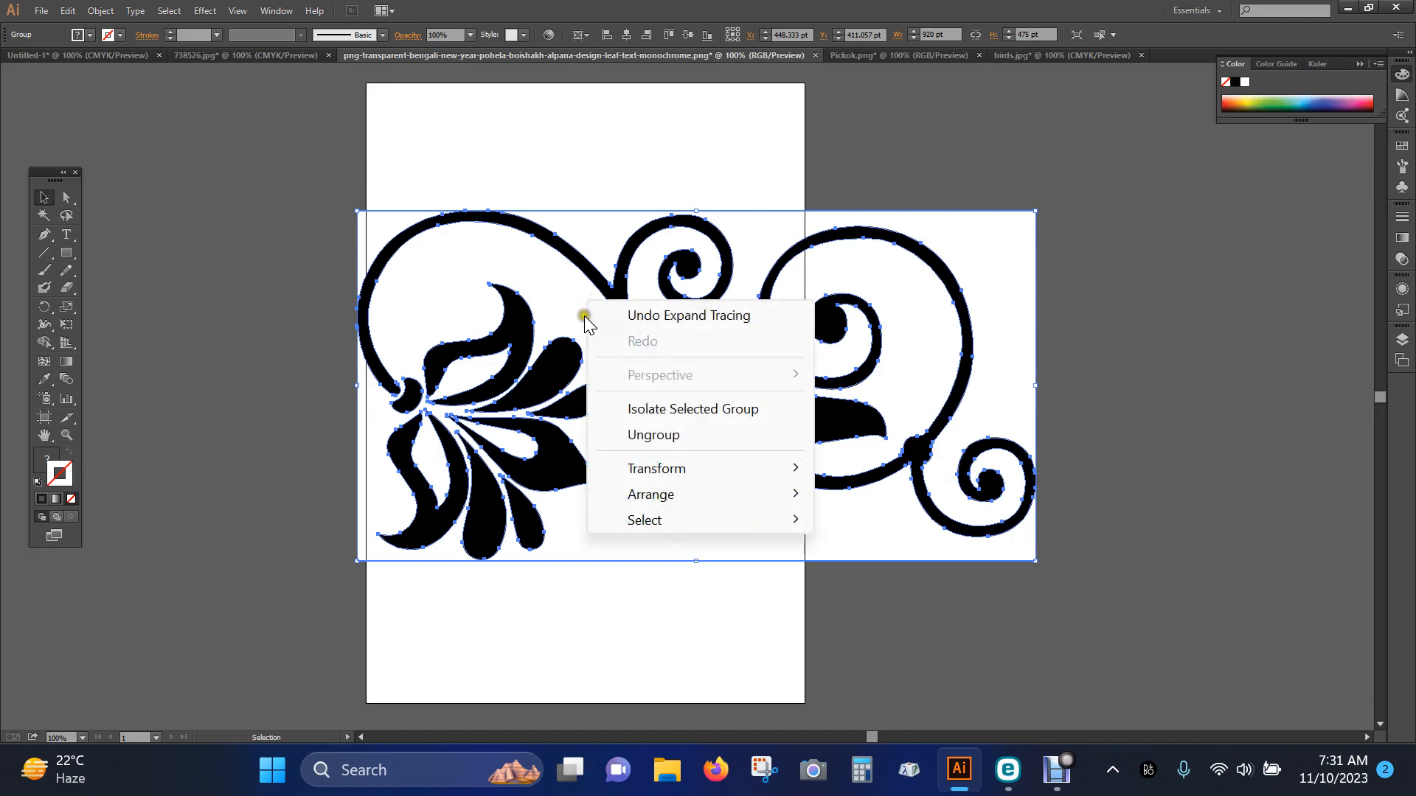
{"action": "left_click", "coordinate": [673, 436]}
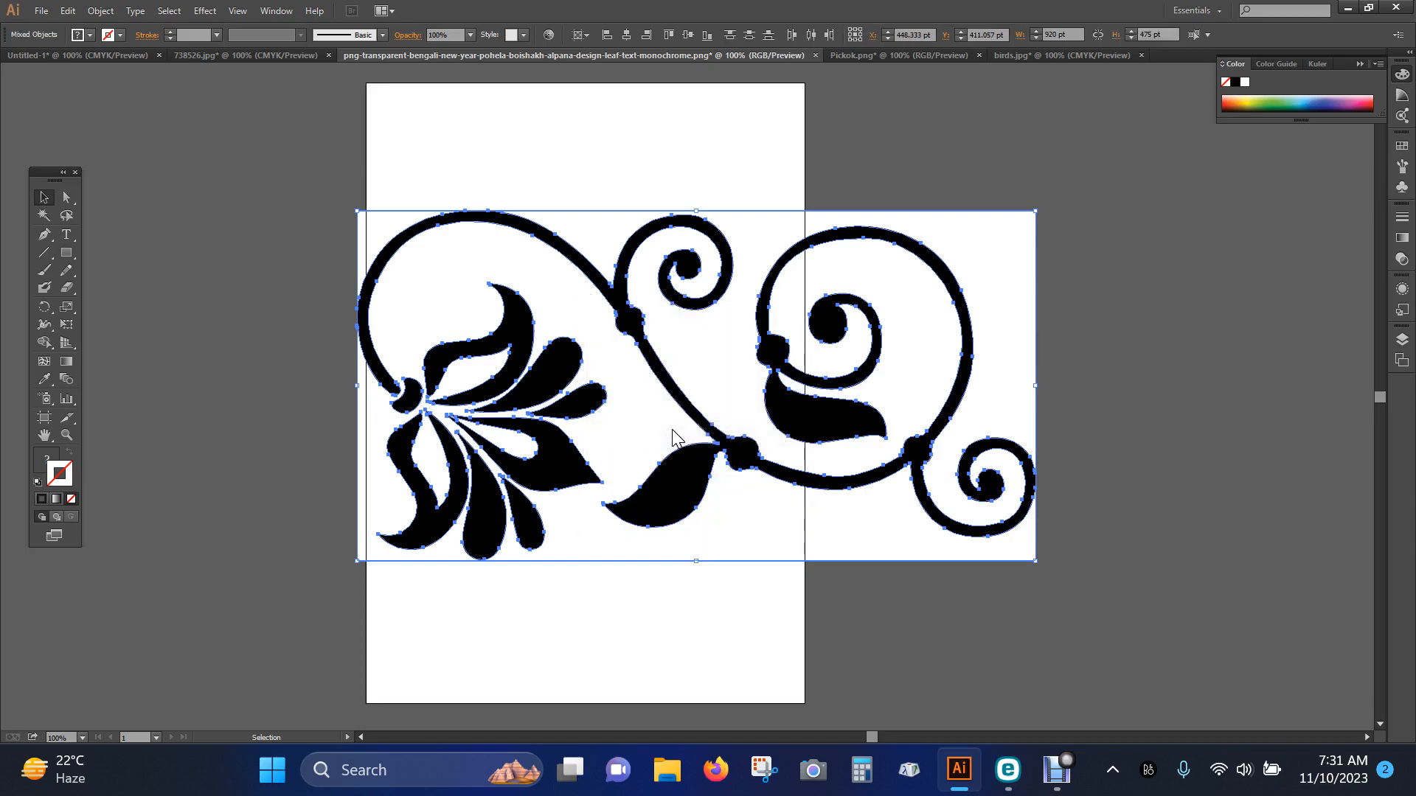
{"action": "left_click", "coordinate": [1182, 382]}
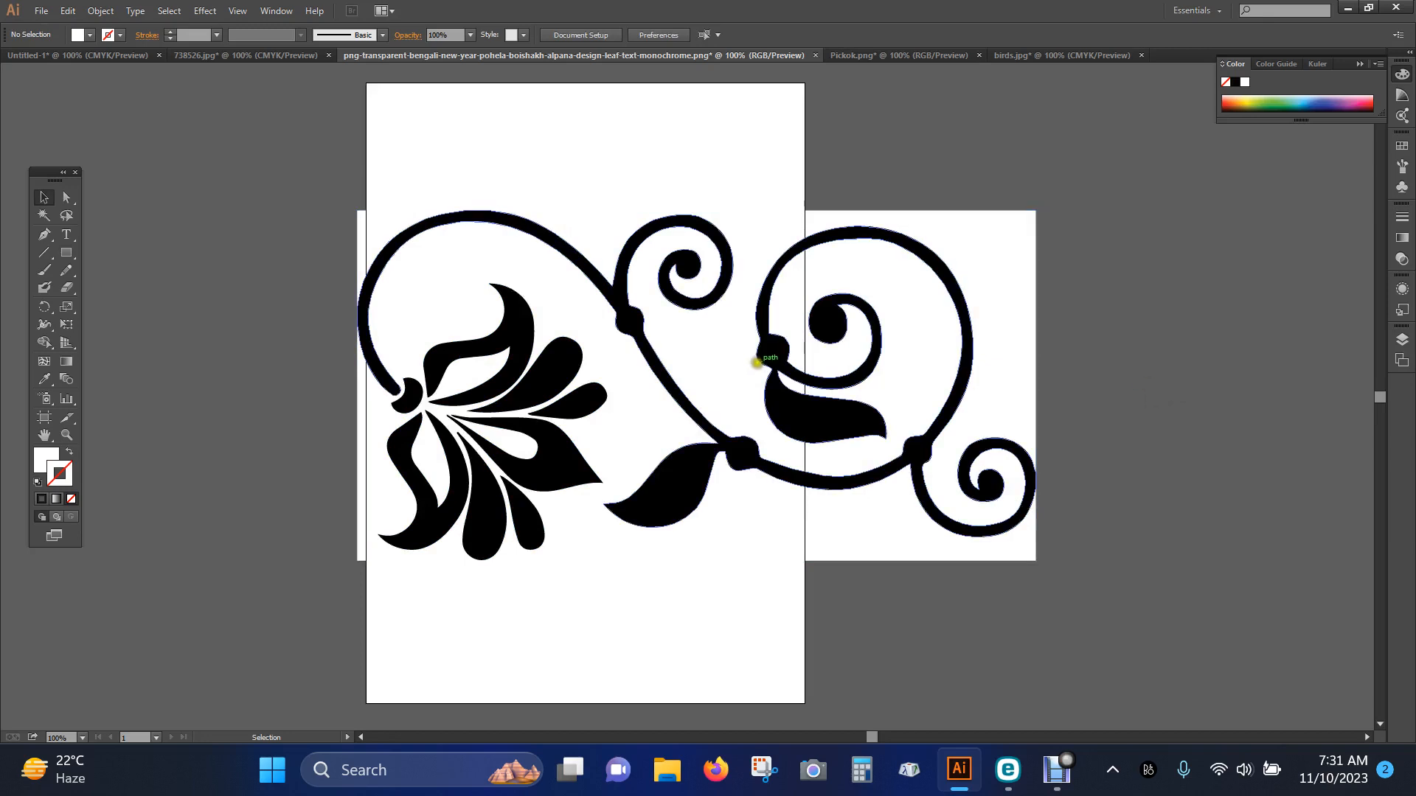
Delete the white background shape behind the ornament's upper-right part and the one around the flower and lower edge
{"action": "left_click", "coordinate": [719, 358]}
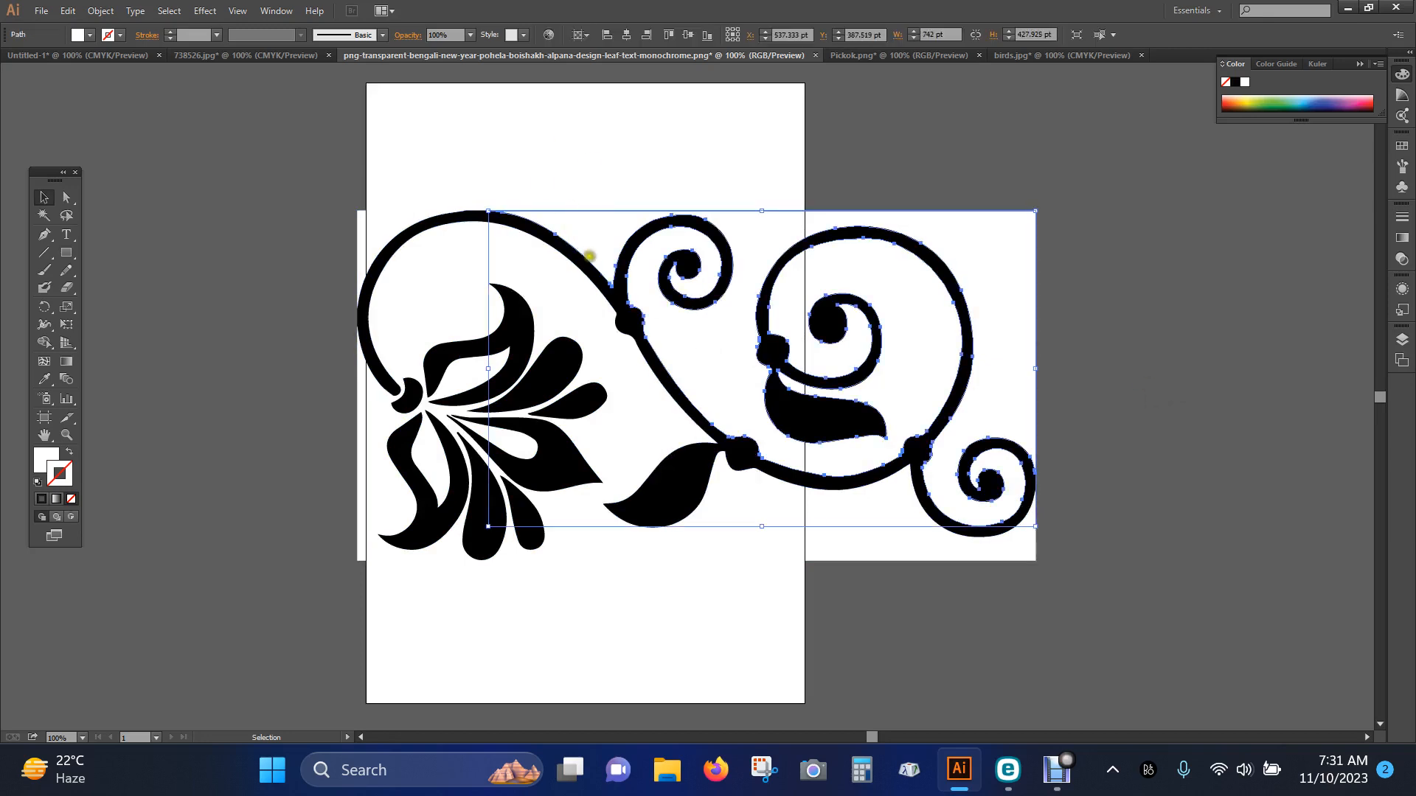
{"action": "left_click", "coordinate": [528, 282]}
{"action": "left_click", "coordinate": [952, 325]}
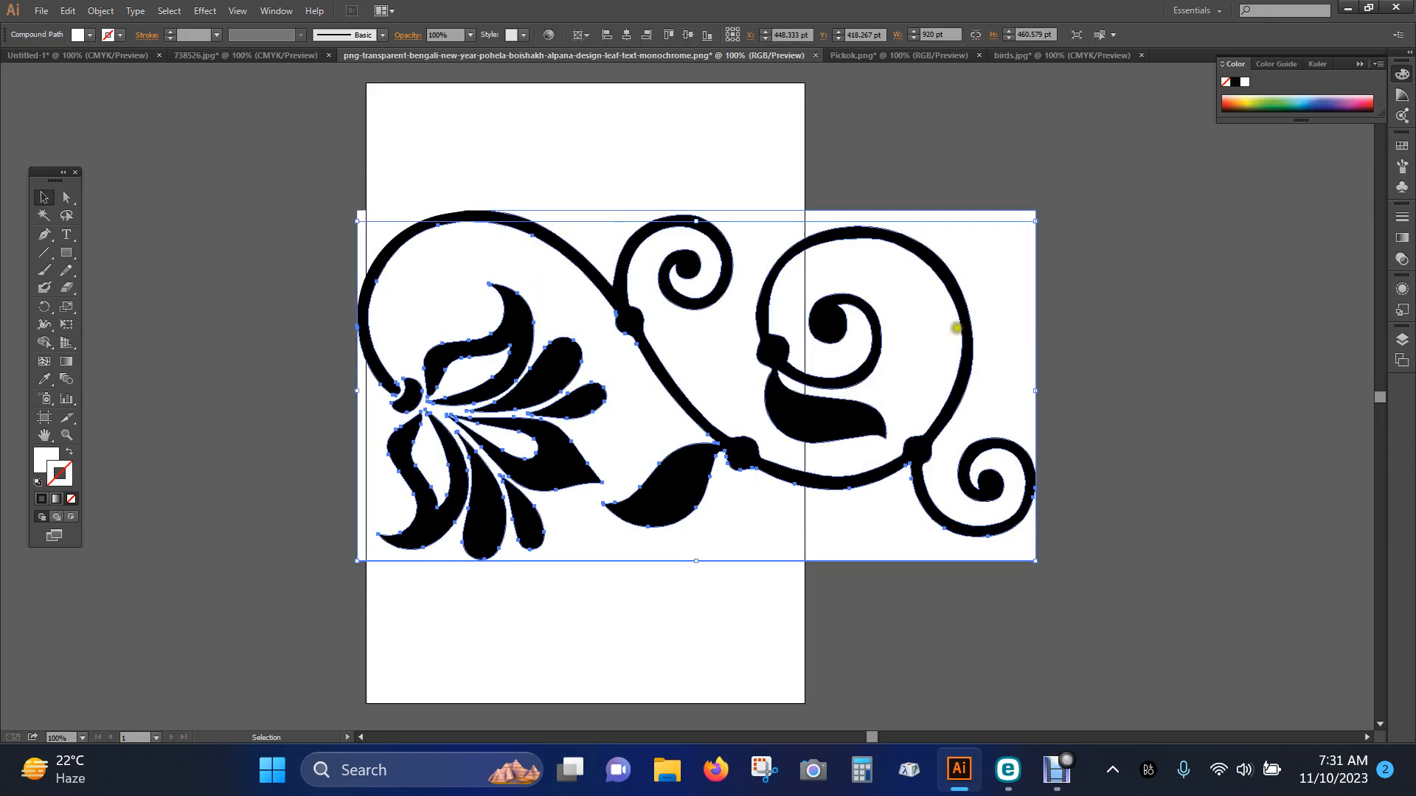
{"action": "right_click", "coordinate": [1005, 318]}
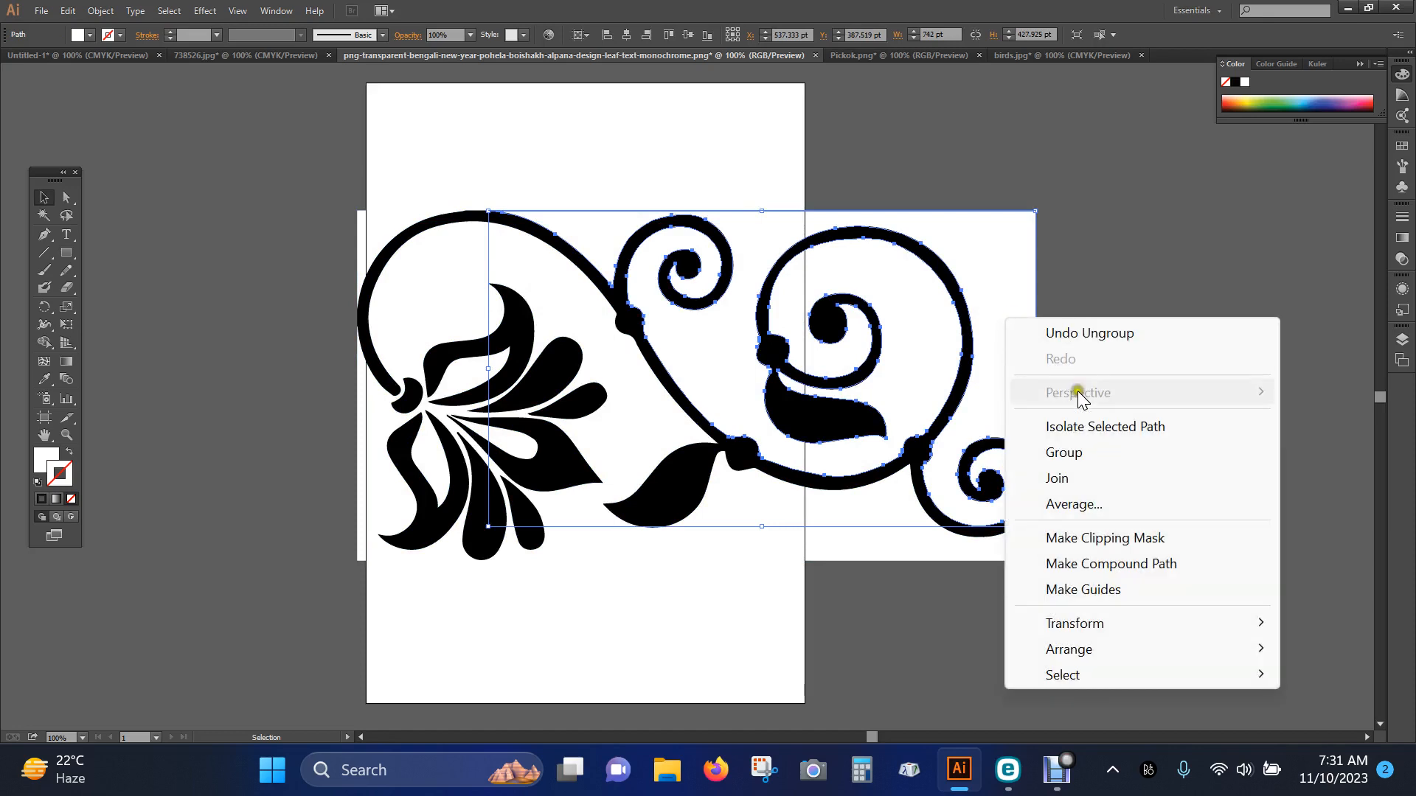
{"action": "left_click", "coordinate": [986, 245]}
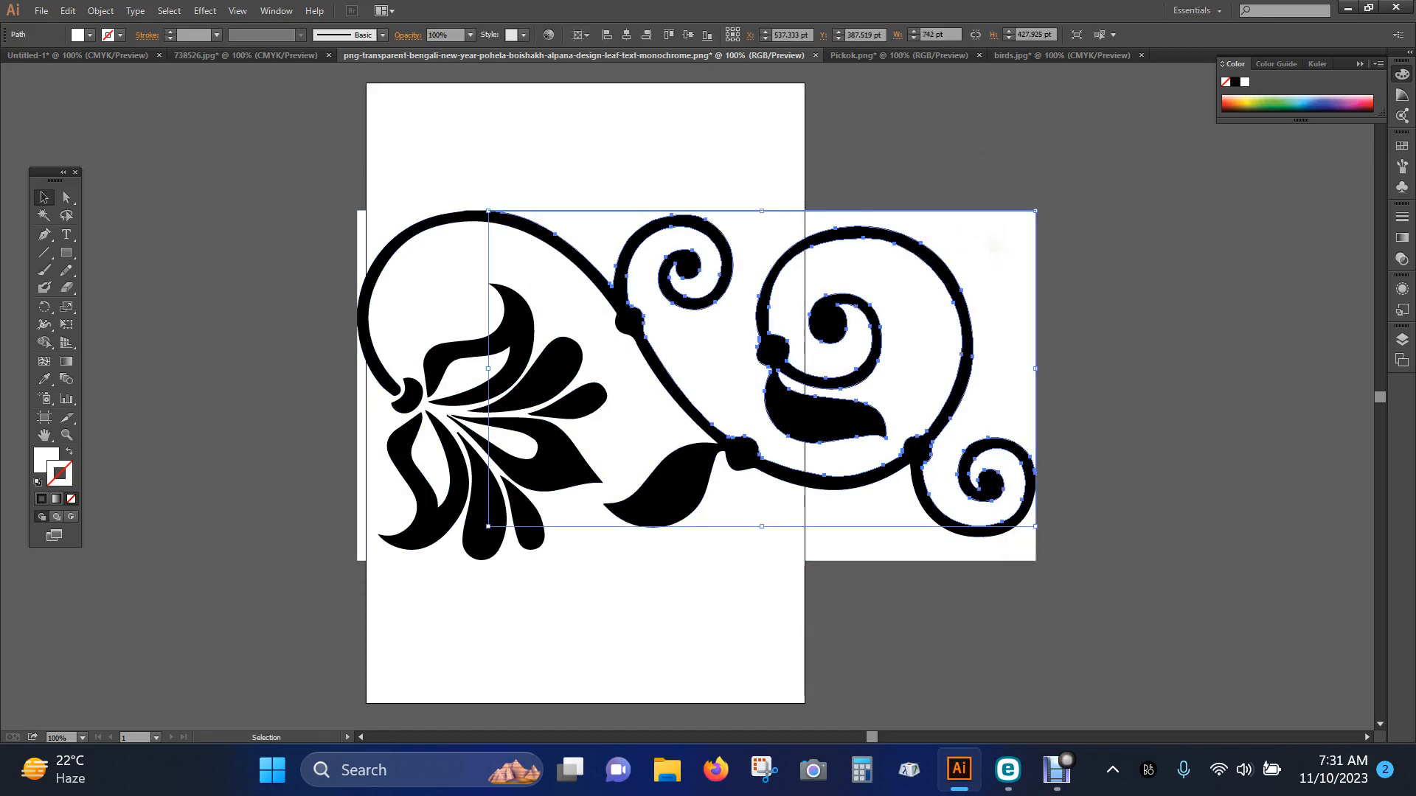
{"action": "left_click_drag", "start_coordinate": [988, 246], "coordinate": [1162, 374]}
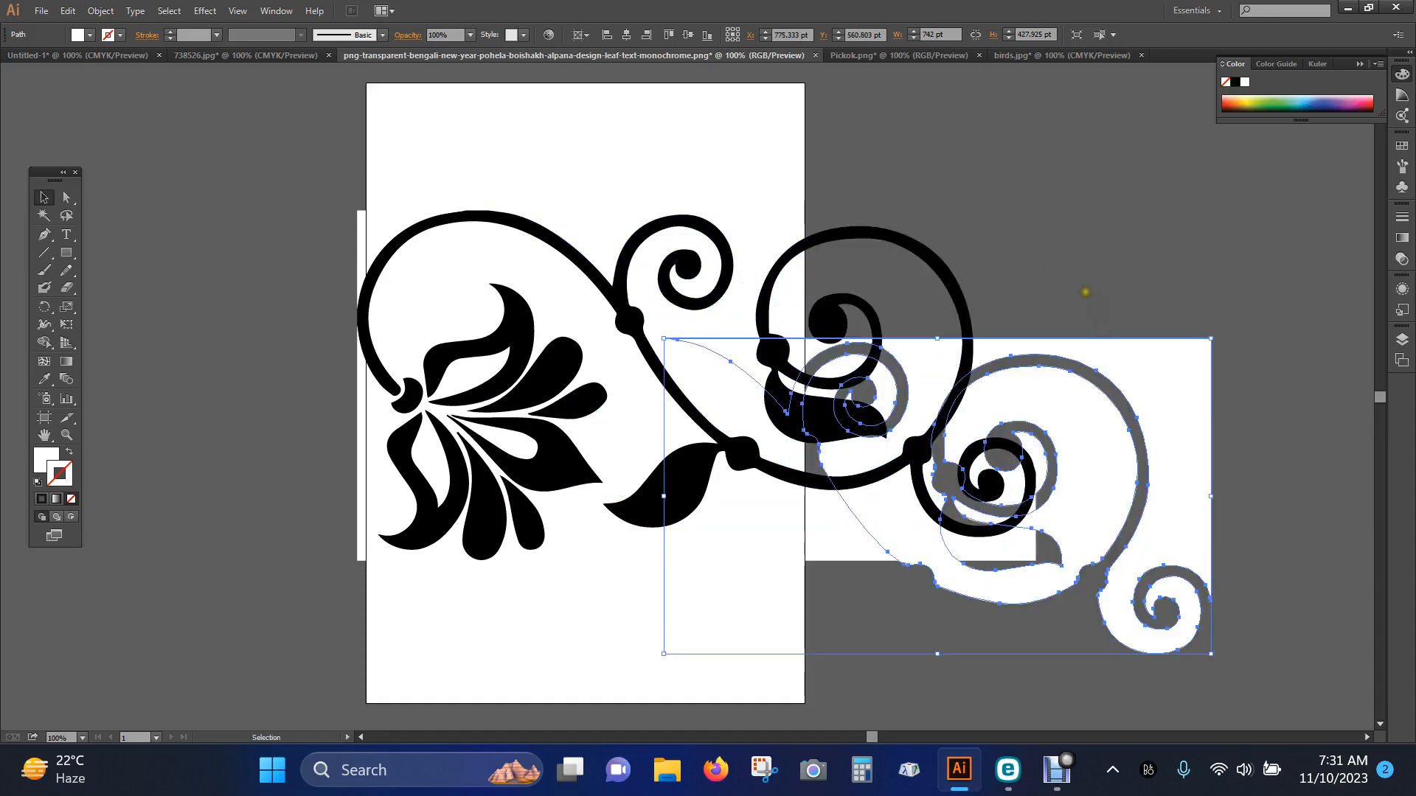
{"action": "key", "text": "Delete"}
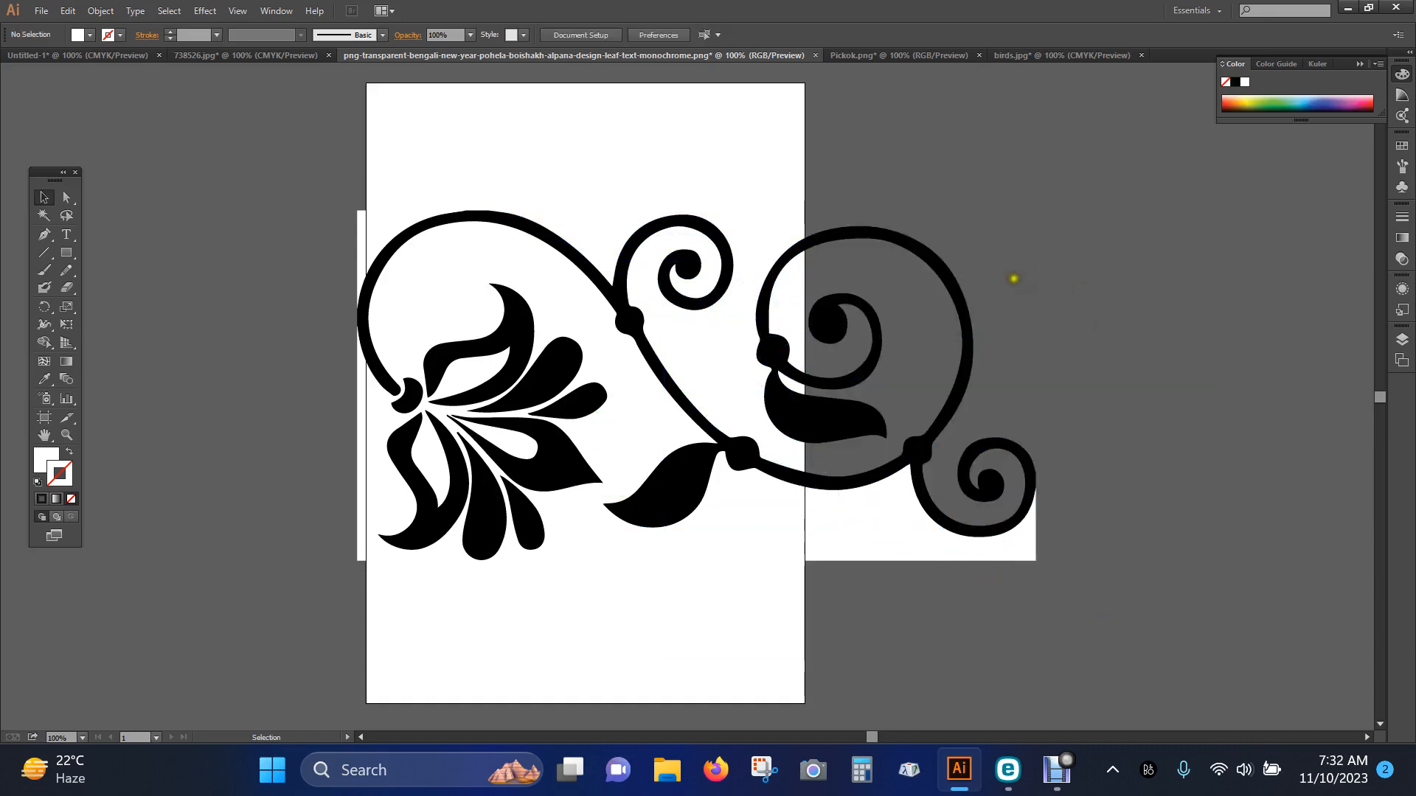
{"action": "left_click", "coordinate": [443, 298]}
{"action": "key", "text": "Delete"}
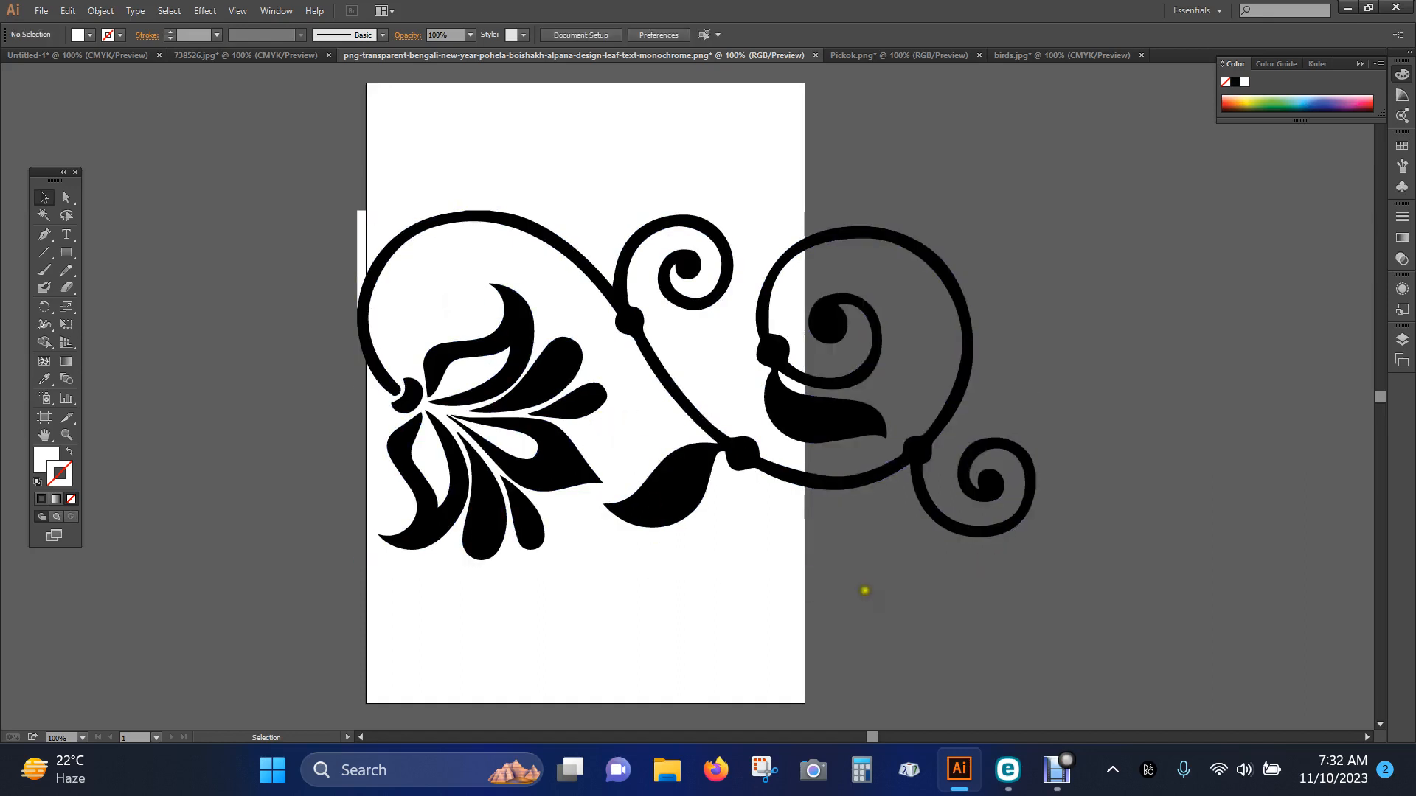
Delete the remaining white background shape at the ornament's upper-left corner
{"action": "mouse_move", "coordinate": [1096, 547]}
{"action": "left_mouse_down"}
{"action": "mouse_move", "coordinate": [421, 278]}
{"action": "mouse_move", "coordinate": [236, 180]}
{"action": "mouse_move", "coordinate": [274, 174]}
{"action": "left_mouse_up"}
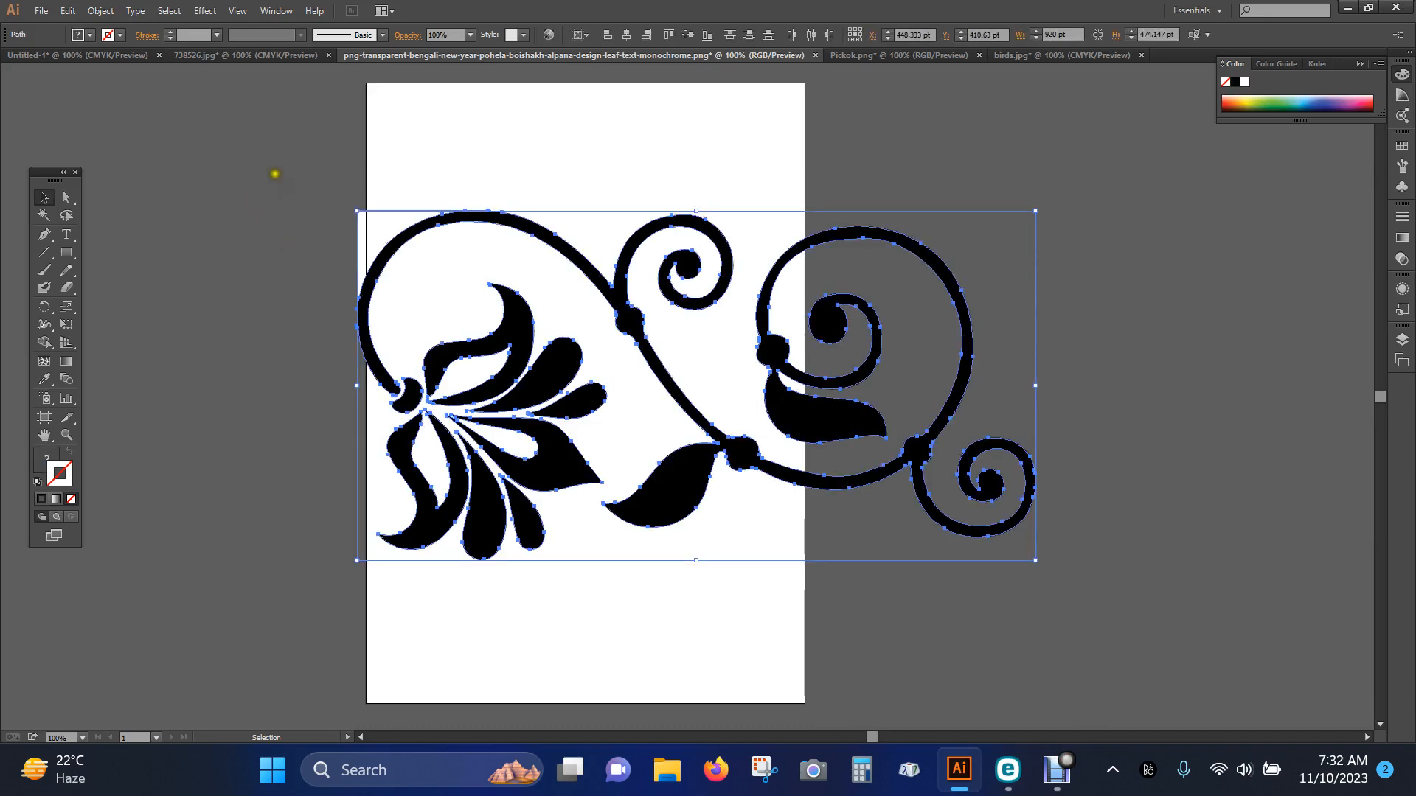
{"action": "left_click", "coordinate": [275, 174]}
{"action": "left_click", "coordinate": [374, 222]}
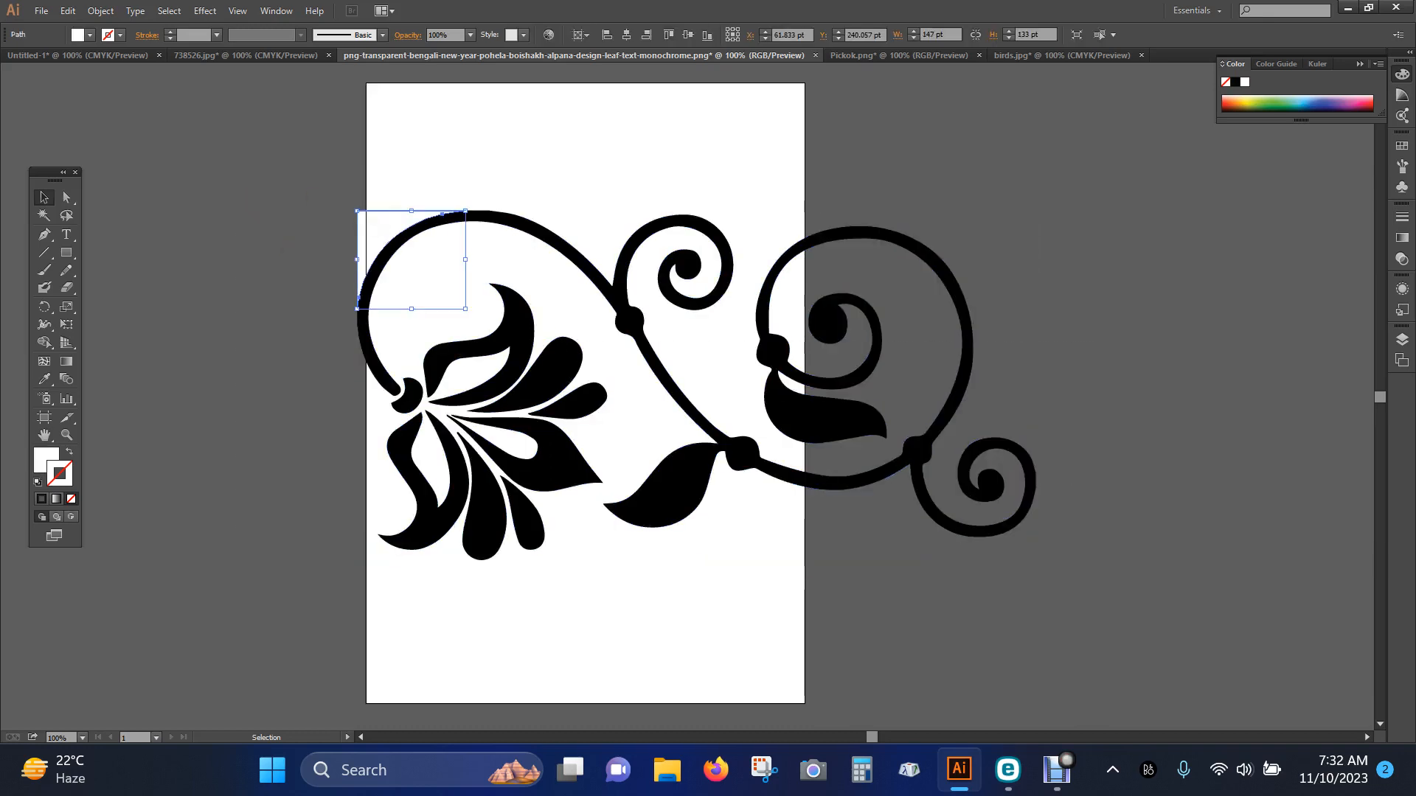
{"action": "key", "text": "Delete"}
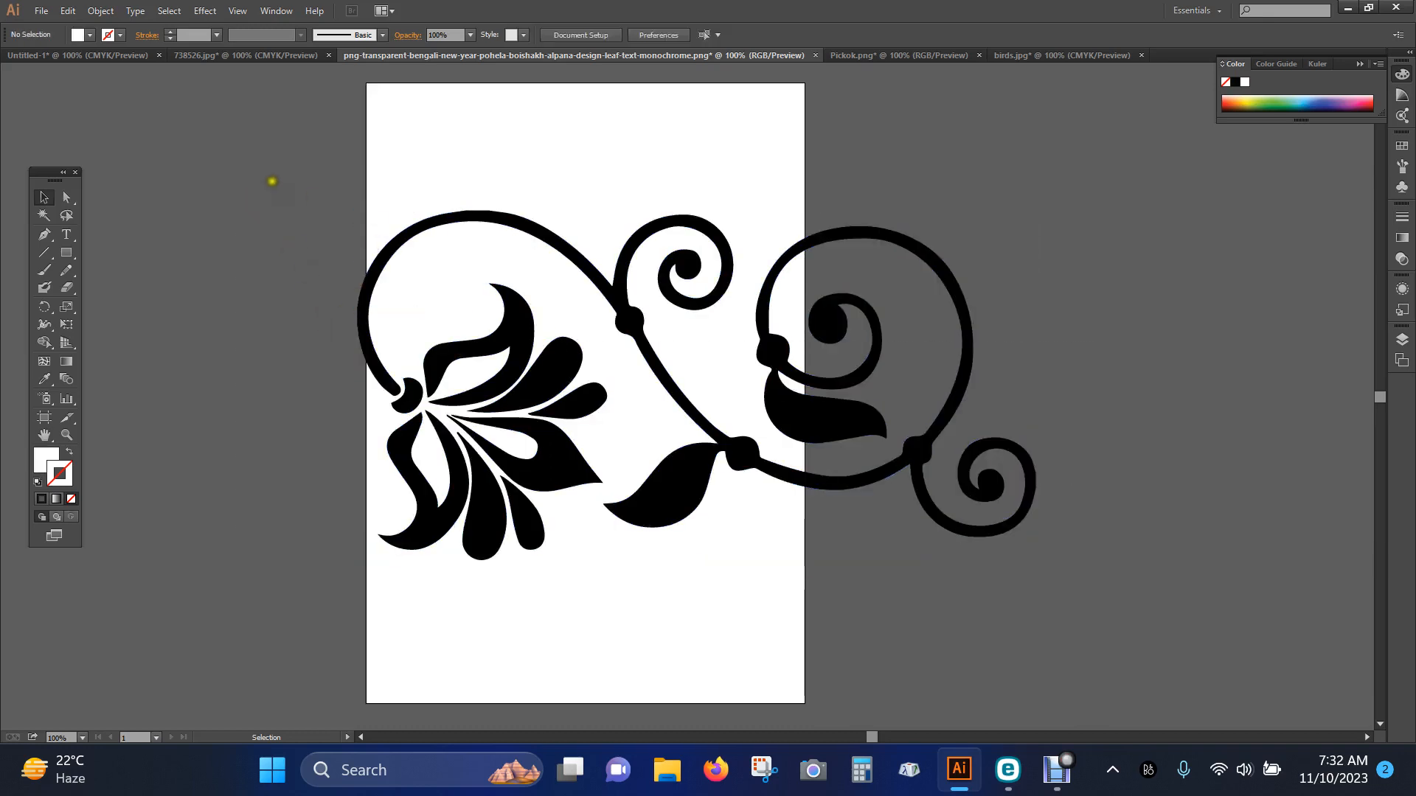
Move the whole ornament off the artboard to about X 1143 pt, Y 379 pt and deselect it
{"action": "mouse_move", "coordinate": [272, 181]}
{"action": "left_mouse_down"}
{"action": "mouse_move", "coordinate": [964, 468]}
{"action": "mouse_move", "coordinate": [1094, 600]}
{"action": "mouse_move", "coordinate": [1031, 574]}
{"action": "left_mouse_up"}
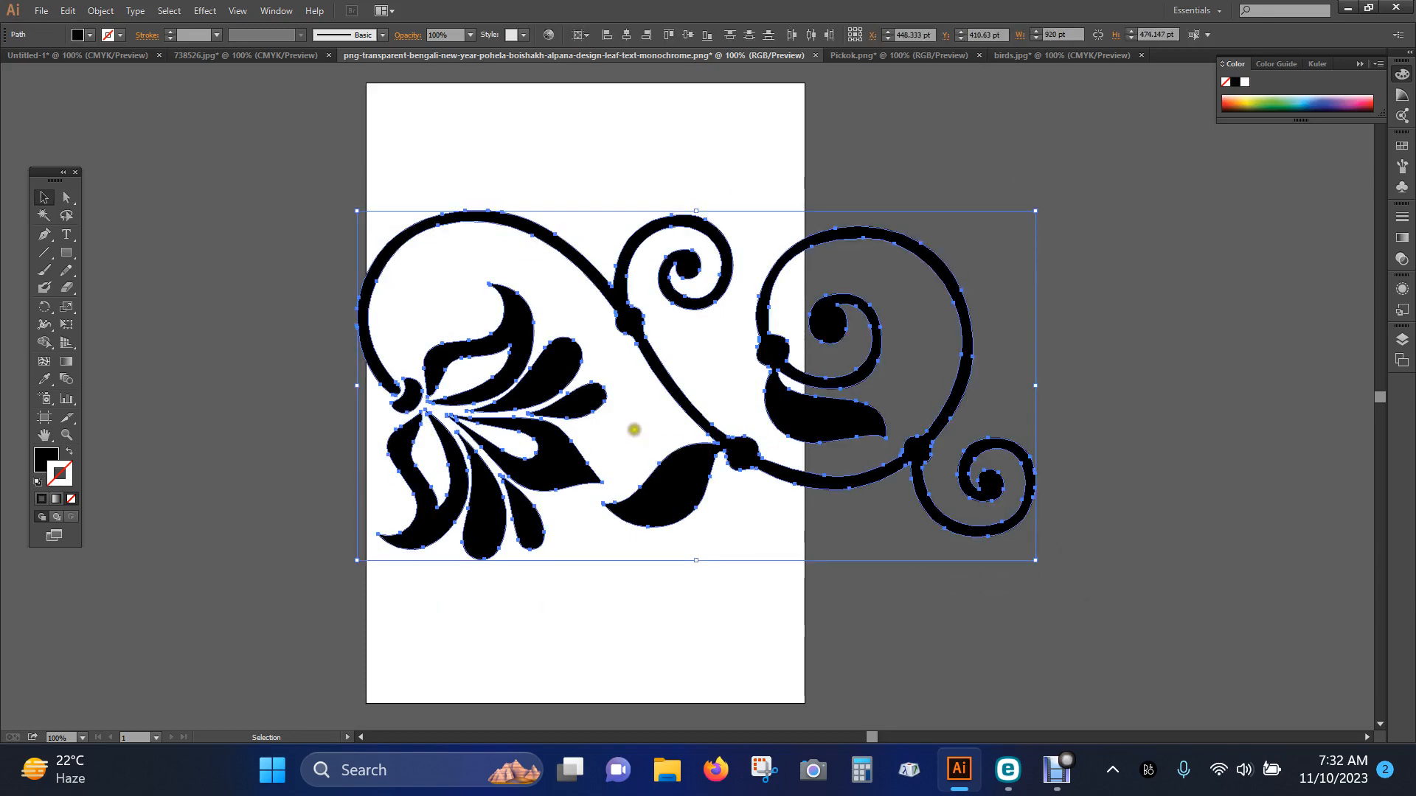
{"action": "mouse_move", "coordinate": [549, 384]}
{"action": "left_mouse_down"}
{"action": "mouse_move", "coordinate": [1033, 373]}
{"action": "mouse_move", "coordinate": [1061, 360]}
{"action": "left_mouse_up"}
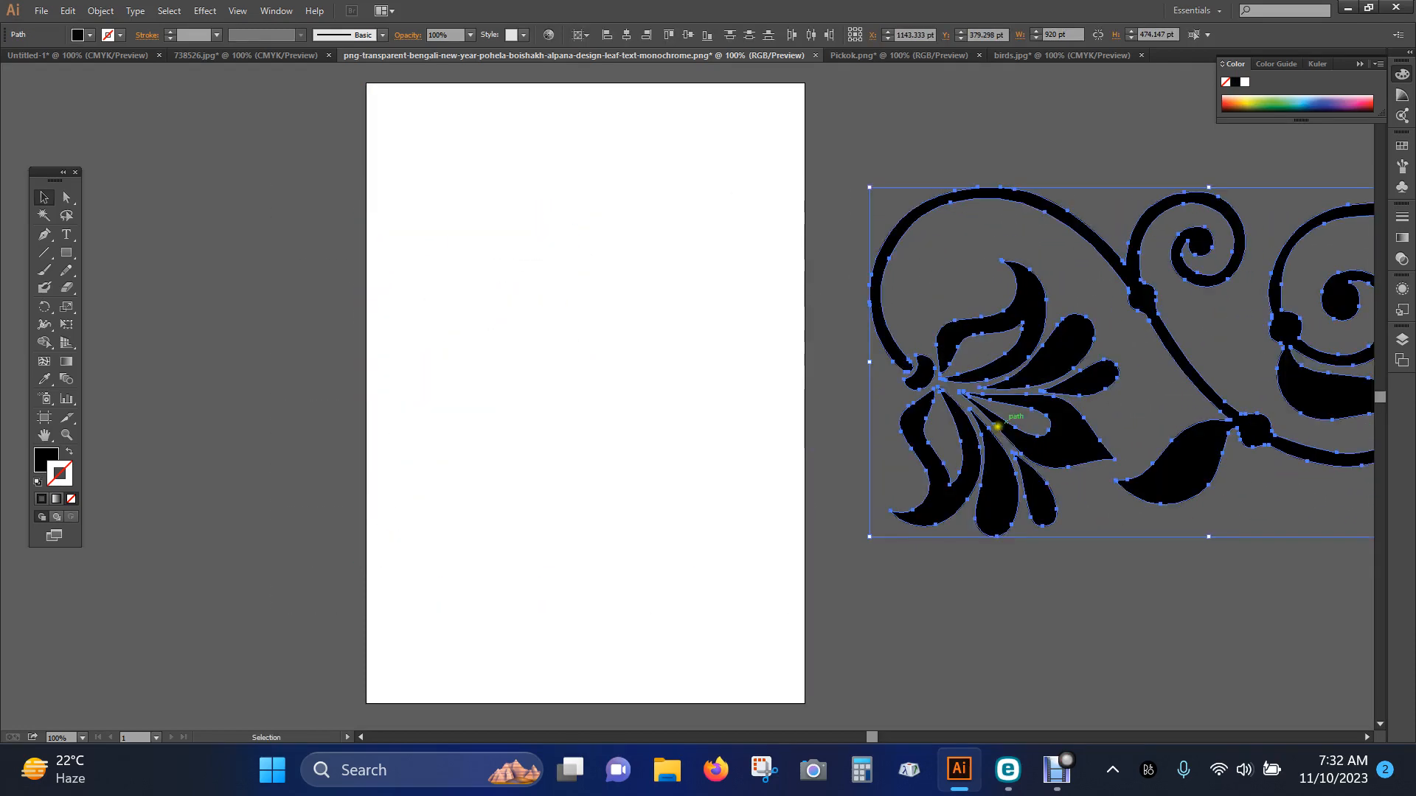
{"action": "key", "text": "space"}
{"action": "left_click_drag", "start_coordinate": [983, 575], "coordinate": [410, 594]}
{"action": "left_click", "coordinate": [1066, 498]}
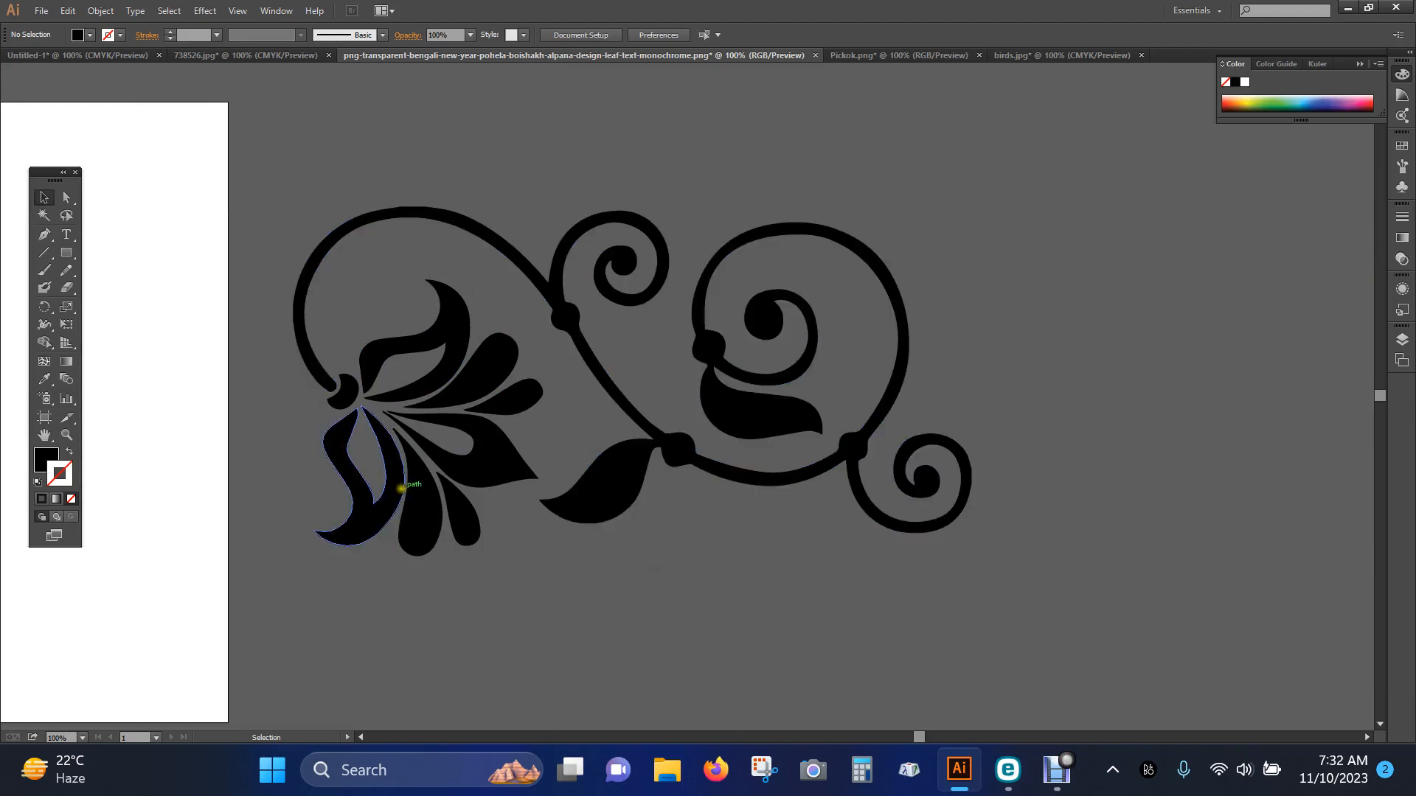
Examine the edge quality of the ornament's traced paths at up to 3200% magnification
{"action": "left_click", "coordinate": [398, 487]}
{"action": "left_click", "coordinate": [693, 601]}
{"action": "key", "text": "a"}
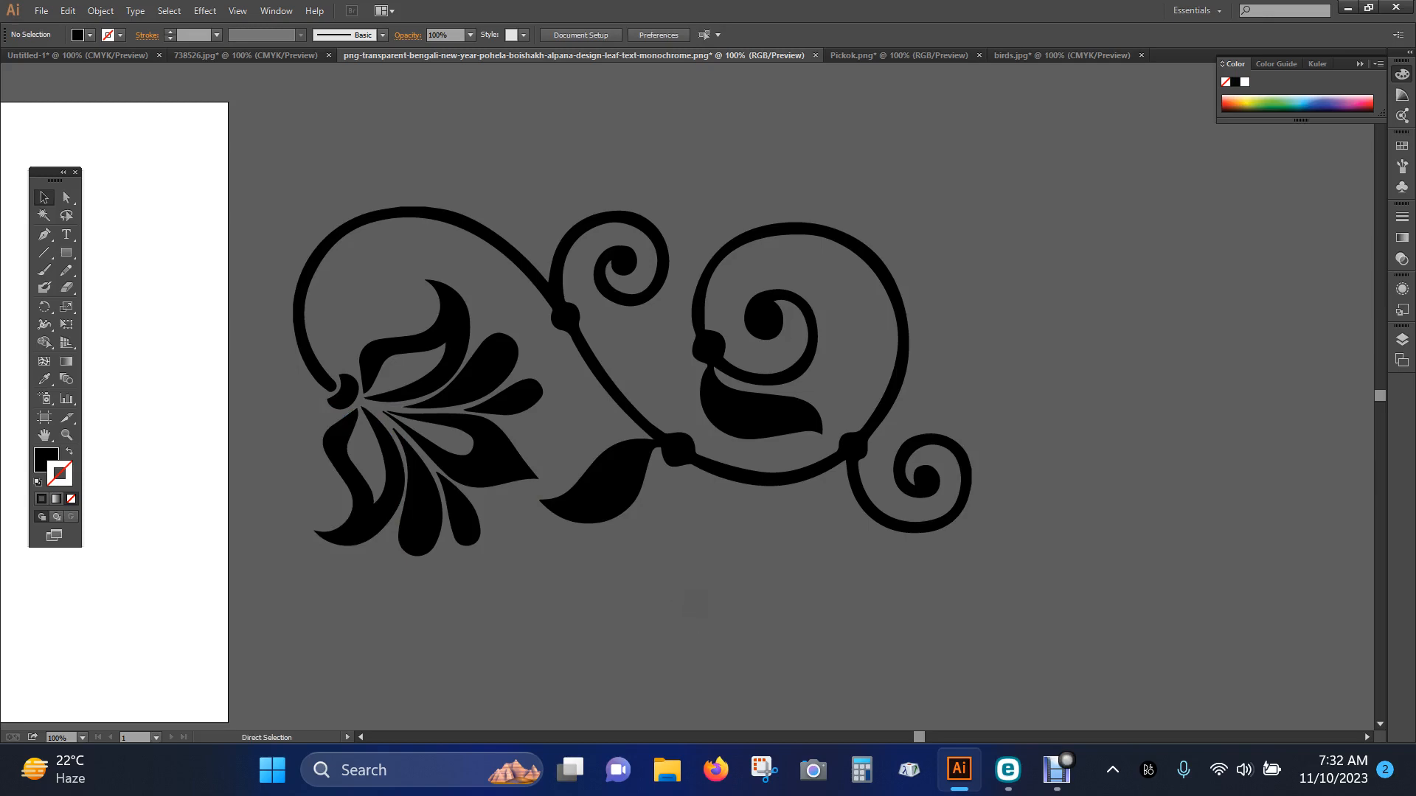
{"action": "key", "text": "ctrl+equal"}
{"action": "key", "text": "ctrl+equal"}
{"action": "key", "text": "ctrl+equal"}
{"action": "key", "text": "ctrl+equal"}
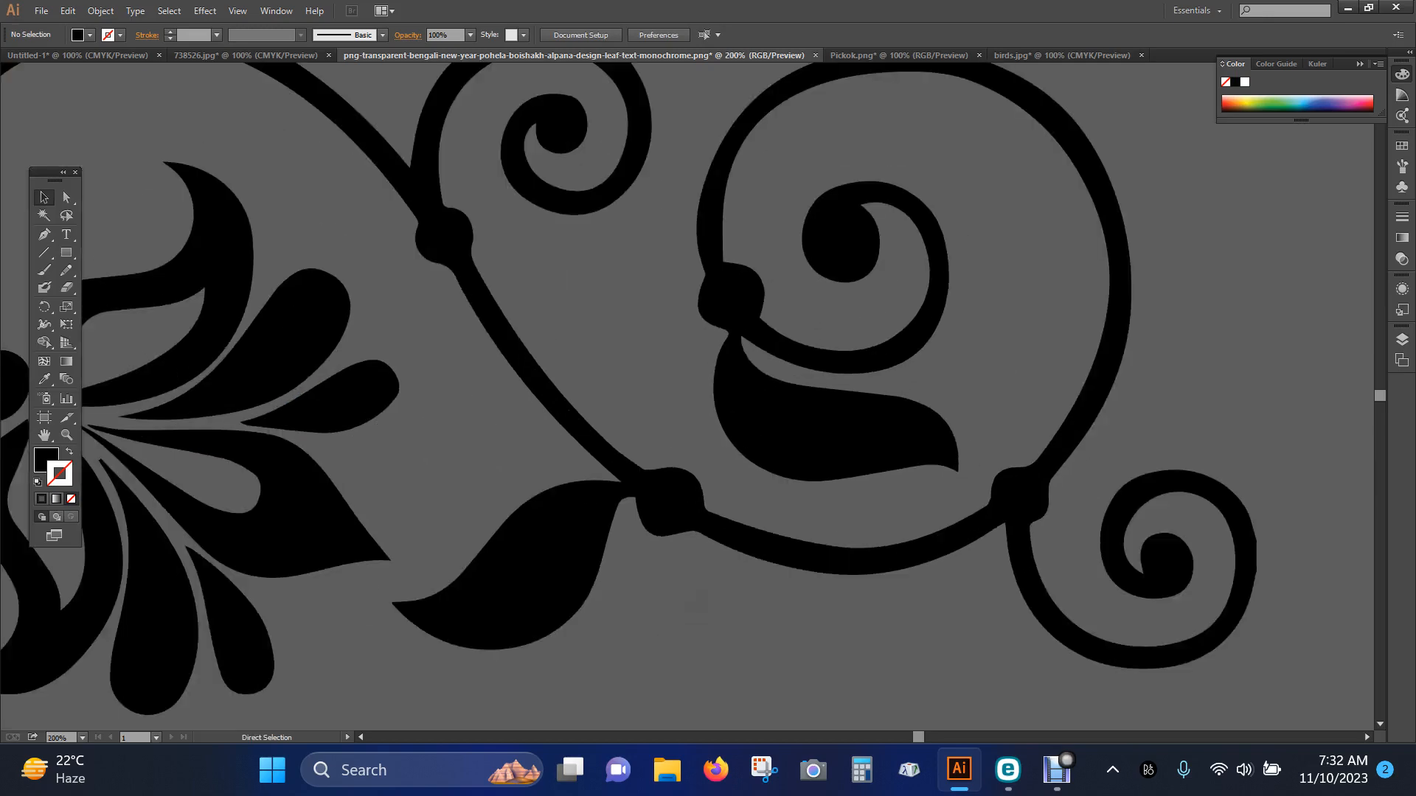
{"action": "key", "text": "ctrl+equal"}
{"action": "key", "text": "ctrl+equal"}
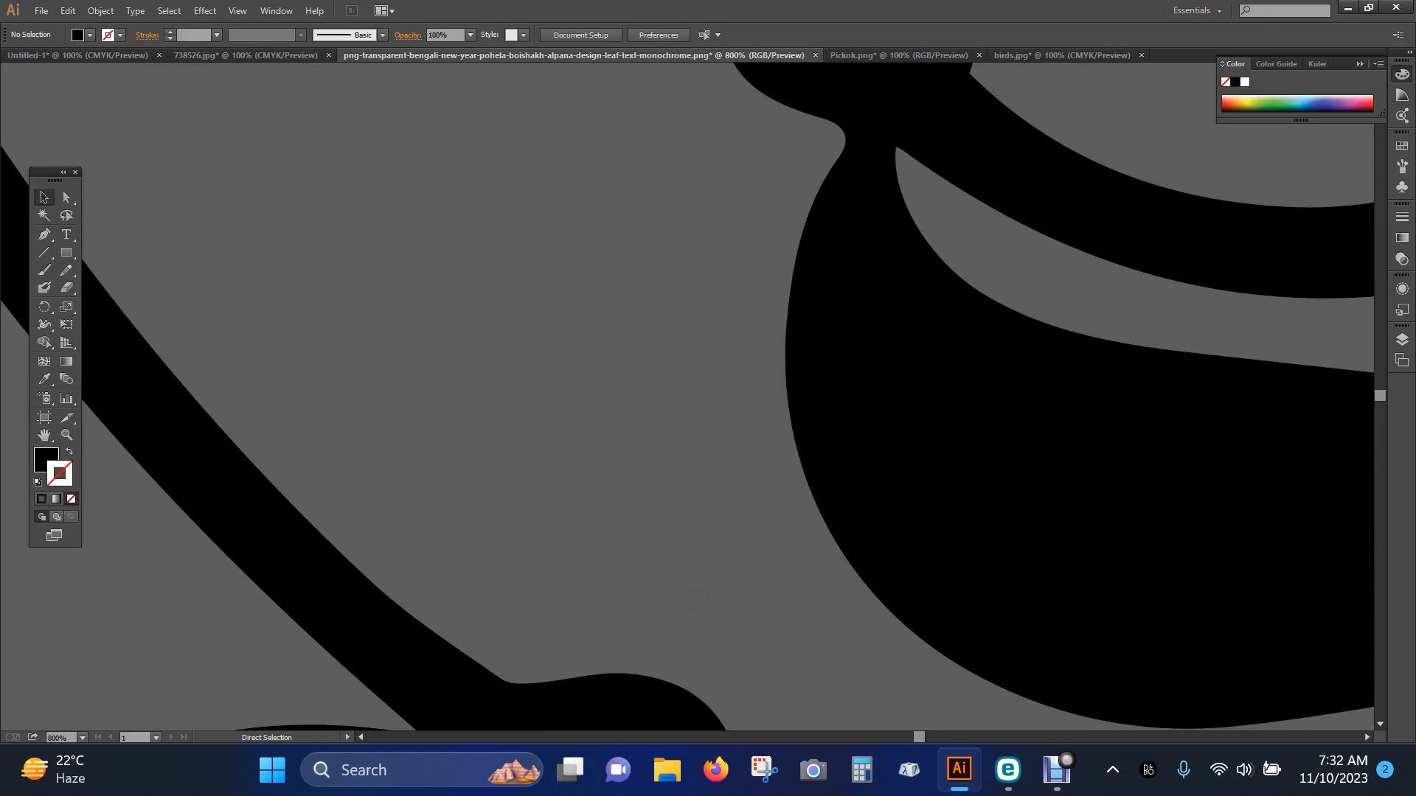
{"action": "key", "text": "ctrl+equal"}
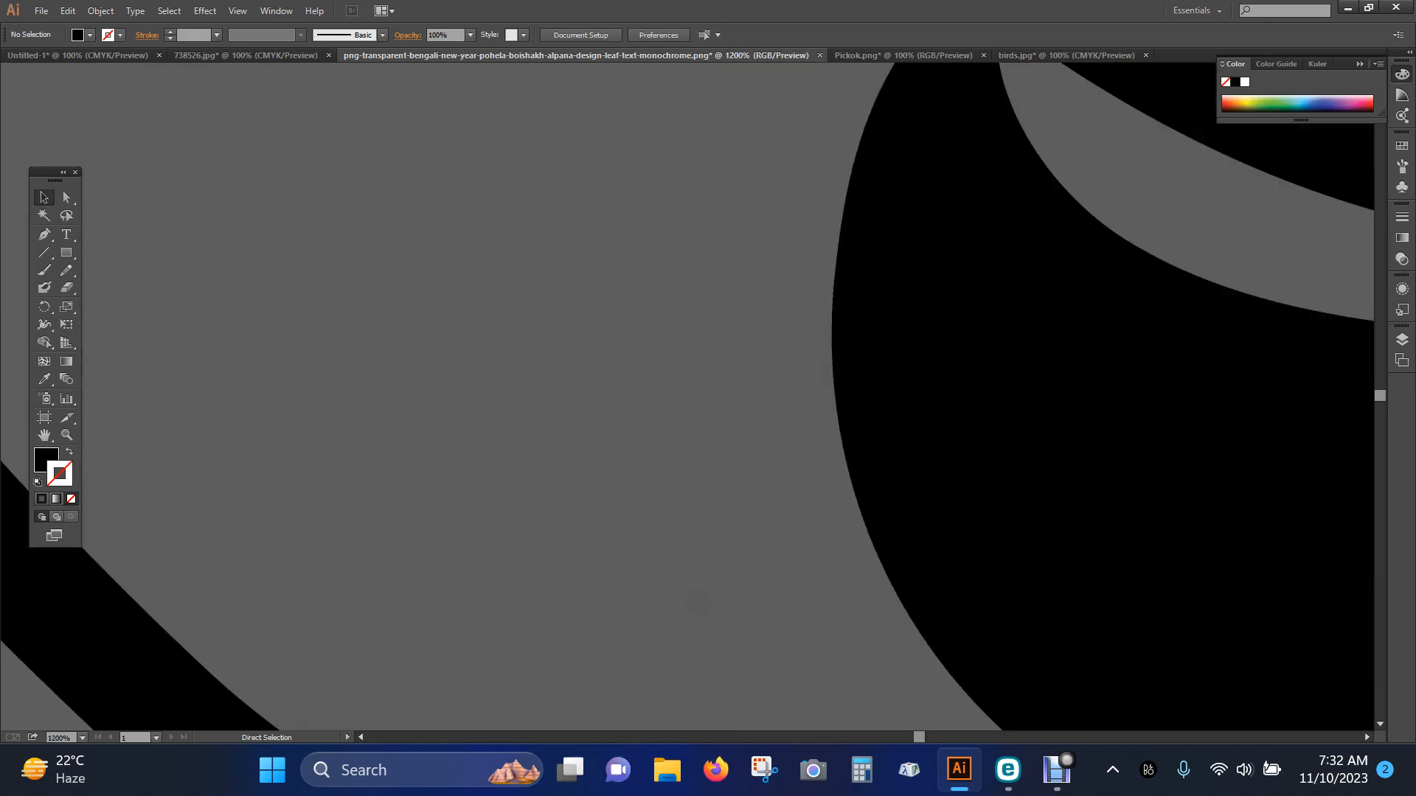
{"action": "left_click_drag", "start_coordinate": [1020, 598], "coordinate": [762, 597]}
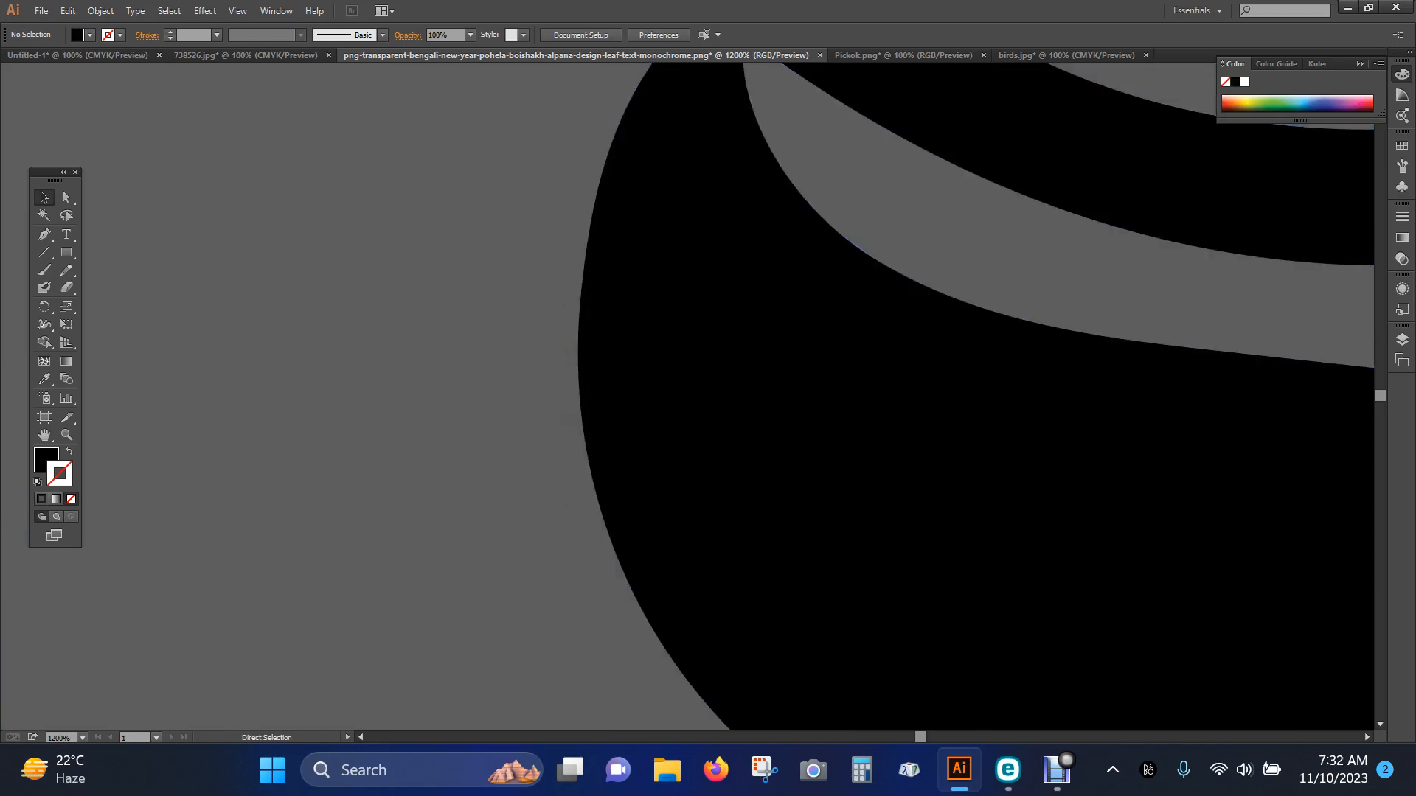
{"action": "key", "text": "ctrl+equal"}
{"action": "key", "text": "ctrl+equal"}
{"action": "key", "text": "ctrl+equal"}
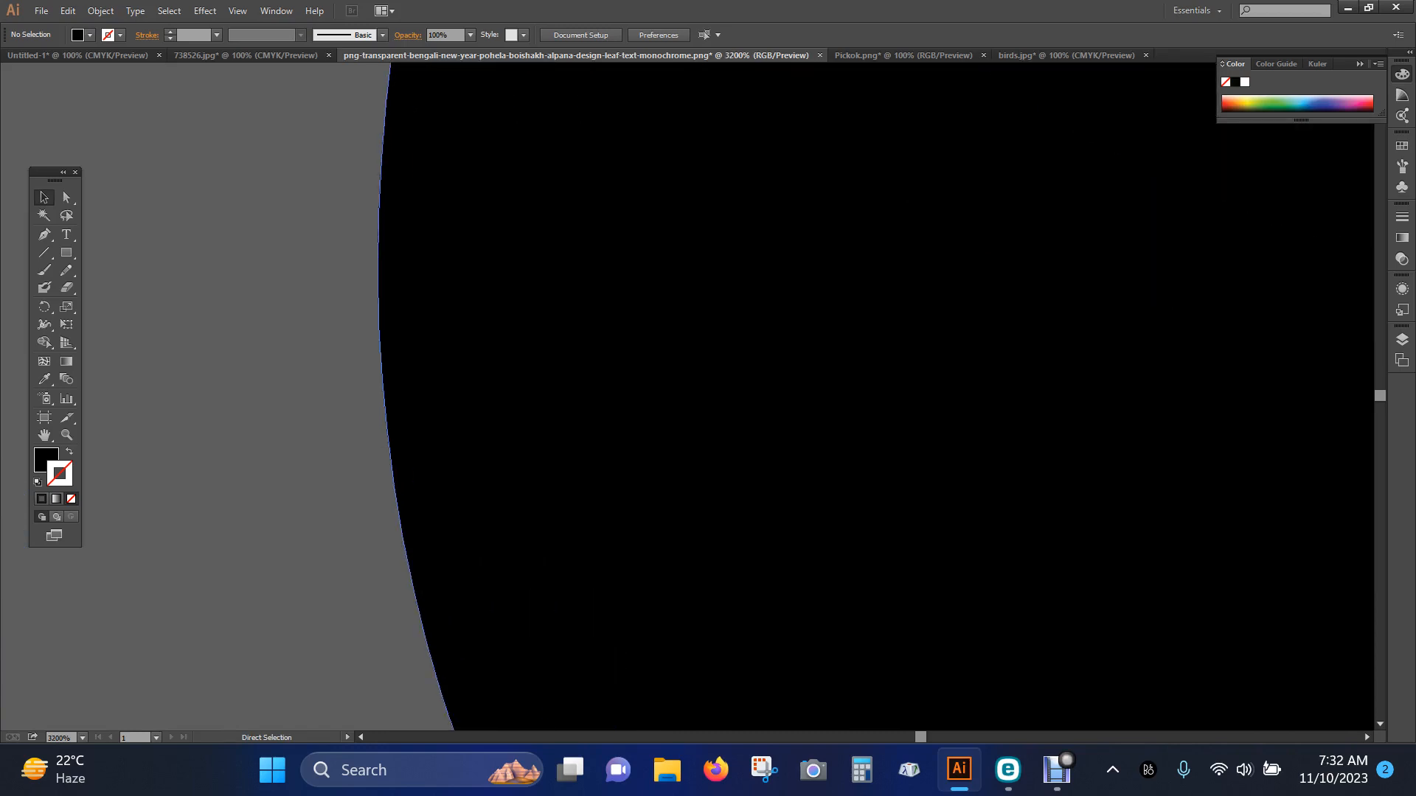
{"action": "key", "text": "ctrl+minus"}
{"action": "key", "text": "ctrl+minus"}
{"action": "key", "text": "ctrl+minus"}
{"action": "key", "text": "ctrl+minus"}
{"action": "key", "text": "ctrl+minus"}
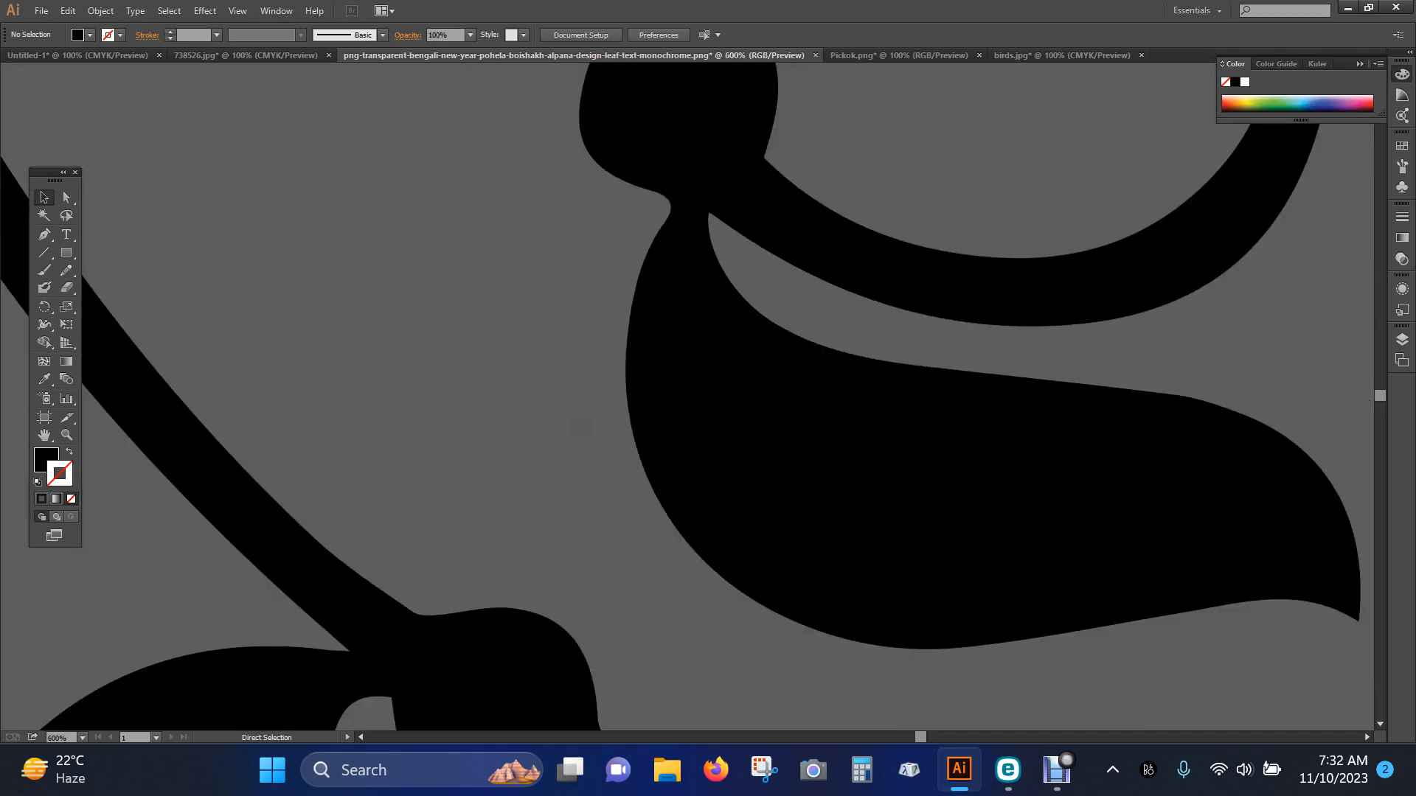
{"action": "key", "text": "ctrl+minus"}
{"action": "key", "text": "ctrl+minus"}
{"action": "key", "text": "ctrl+minus"}
{"action": "key", "text": "ctrl+minus"}
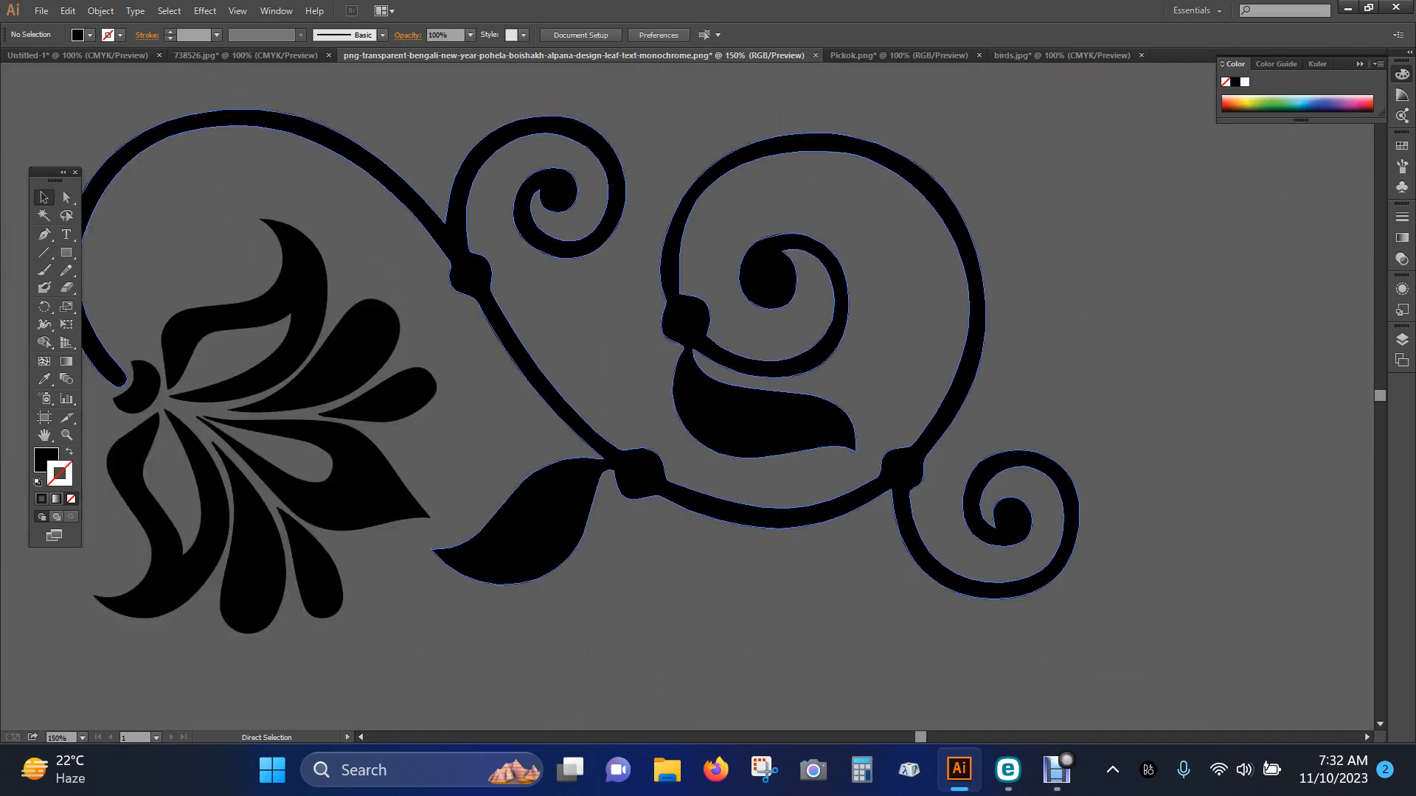
Reset the whole ornament to the default fill and stroke and give it a dark green fill, 046610
{"action": "key", "text": "space"}
{"action": "left_click_drag", "start_coordinate": [437, 555], "coordinate": [756, 553]}
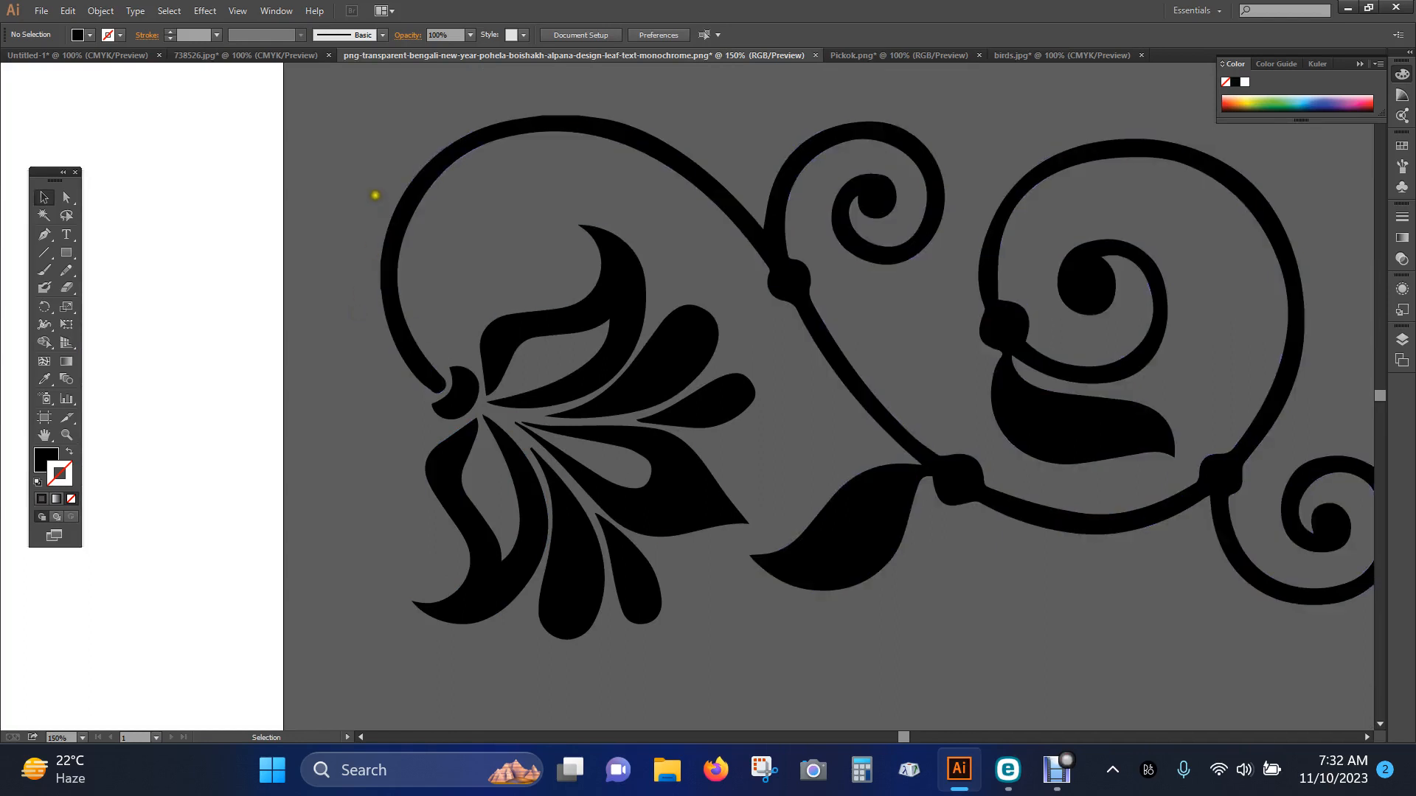
{"action": "left_click_drag", "start_coordinate": [334, 115], "coordinate": [1280, 653]}
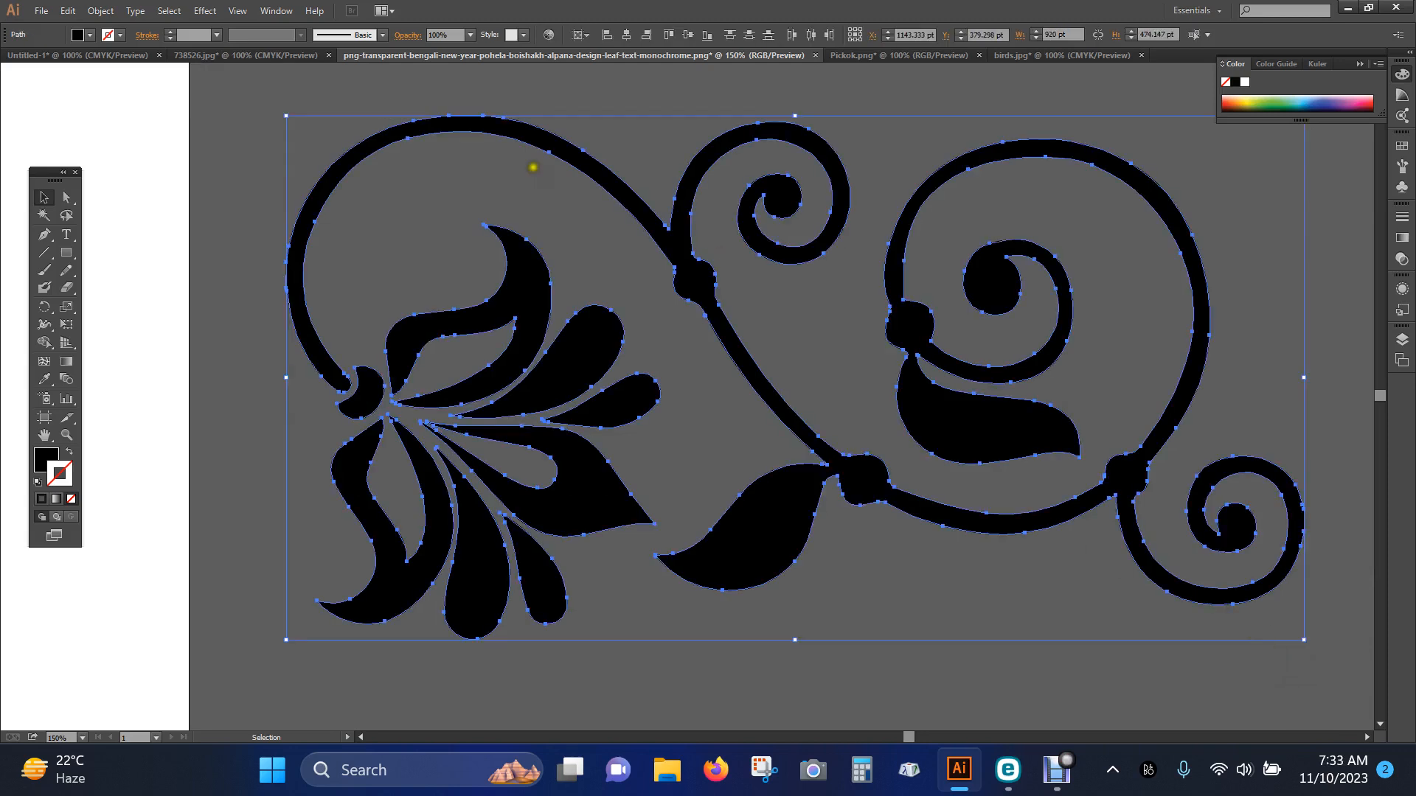
{"action": "left_click", "coordinate": [38, 482]}
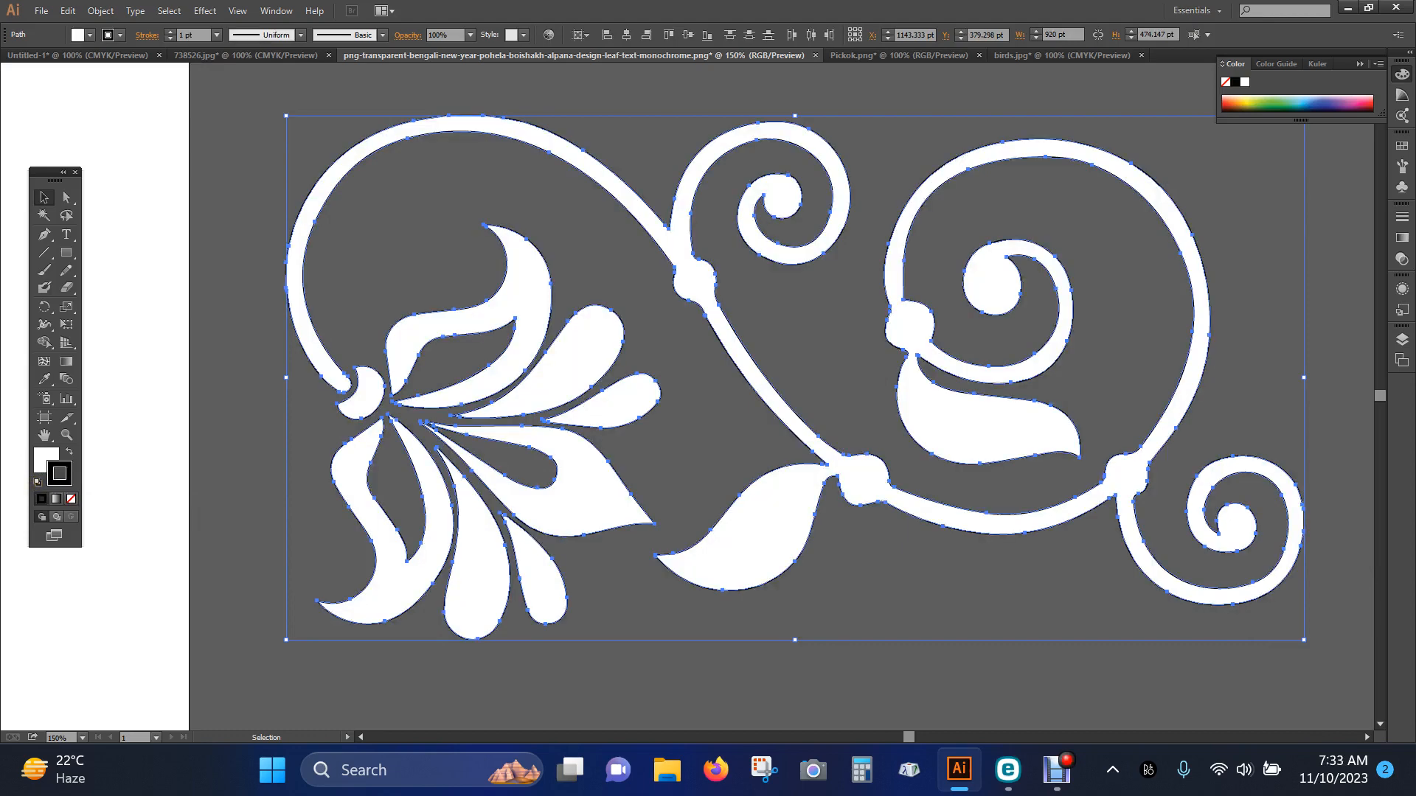
{"action": "double_click", "coordinate": [46, 461]}
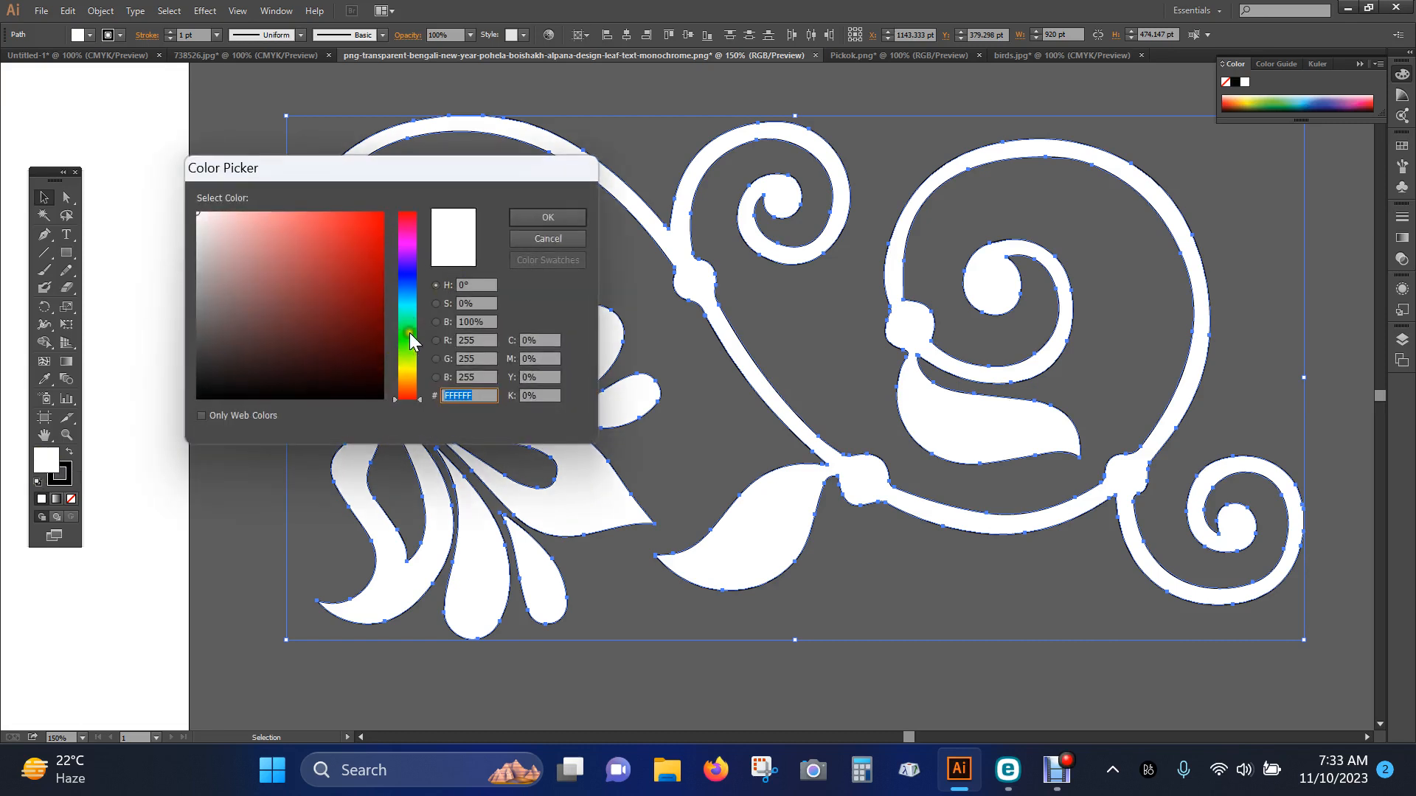
{"action": "left_click", "coordinate": [407, 333]}
{"action": "left_click", "coordinate": [376, 324]}
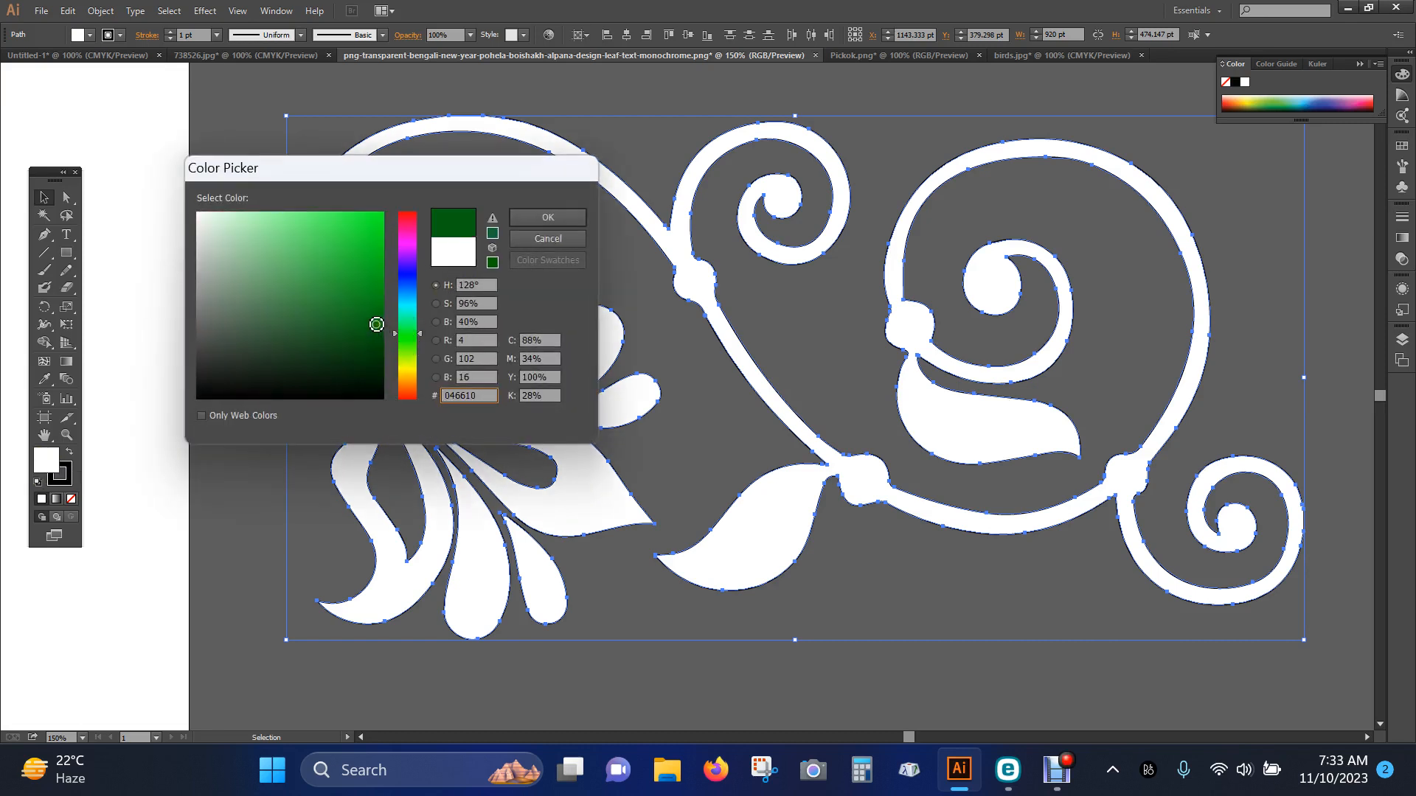
{"action": "left_click", "coordinate": [565, 216]}
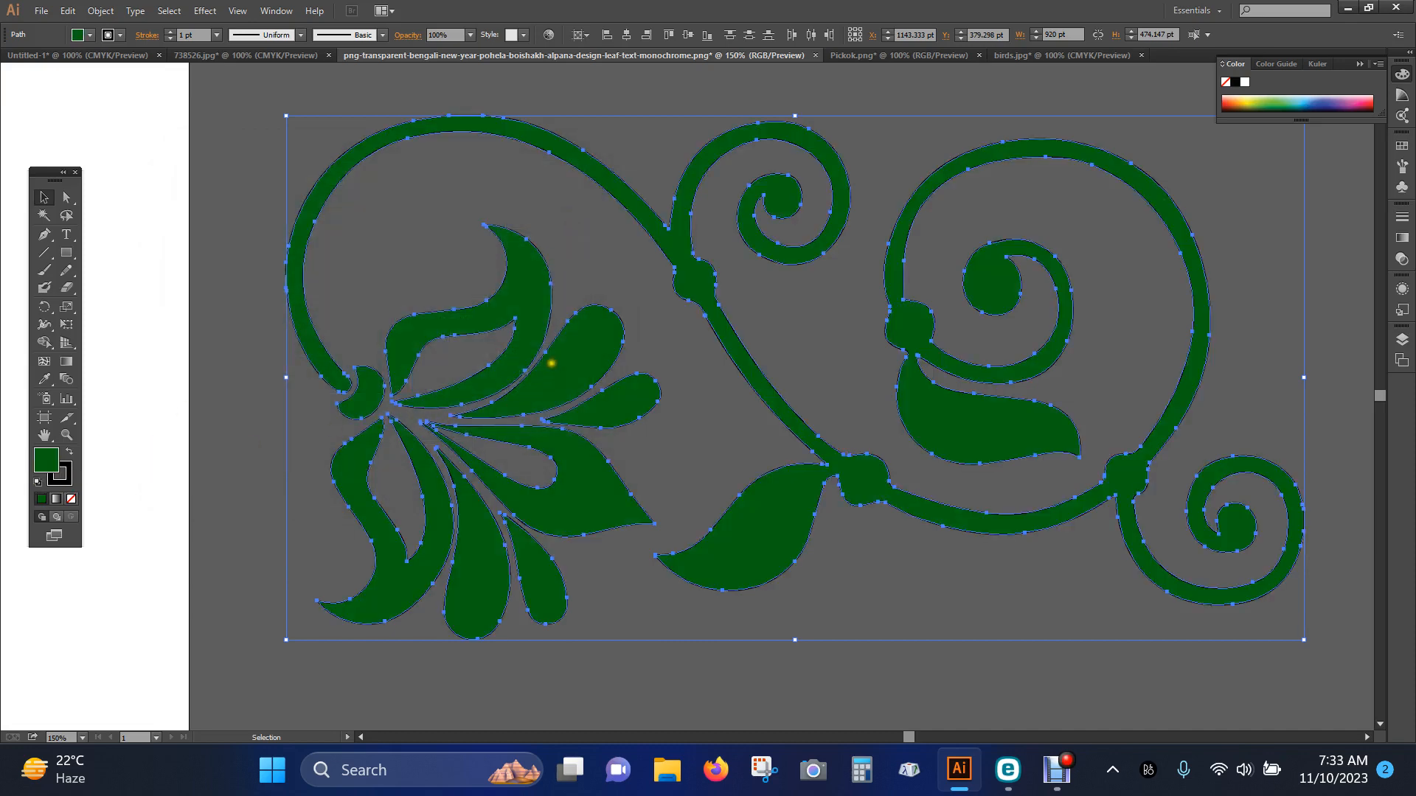
Remove the stroke from the whole ornament and deselect it
{"action": "left_click", "coordinate": [64, 478]}
{"action": "left_click", "coordinate": [72, 499]}
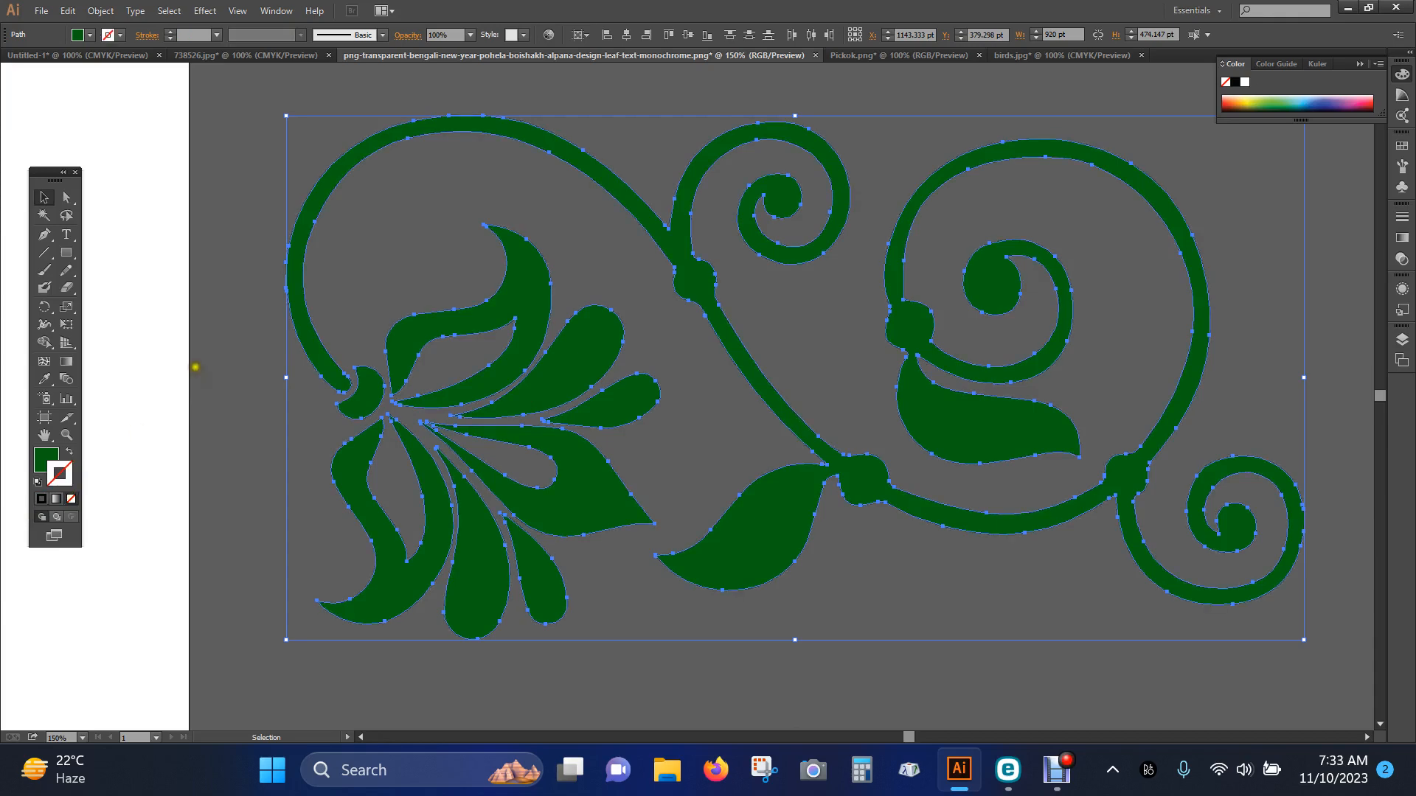
{"action": "left_click", "coordinate": [235, 273]}
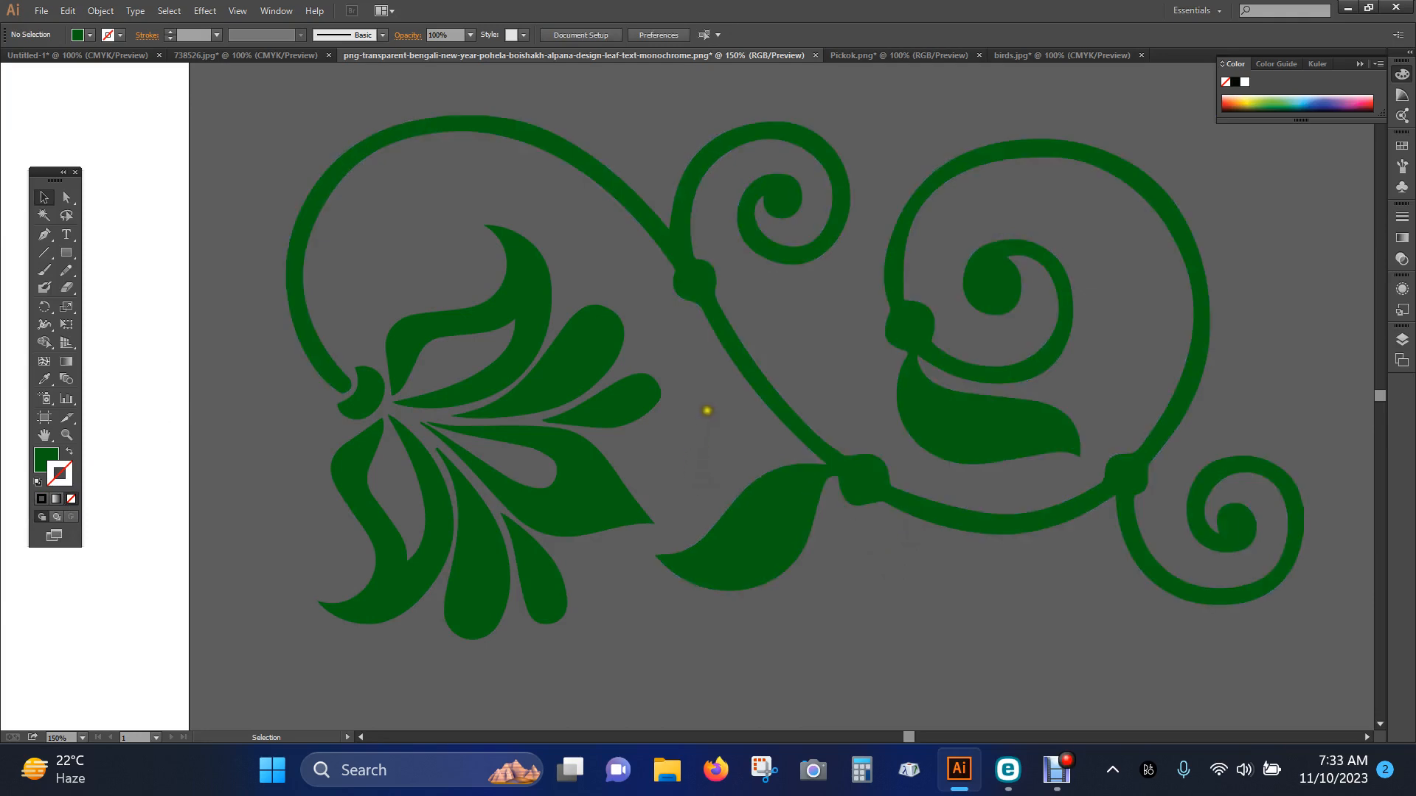
{"action": "left_click", "coordinate": [739, 357]}
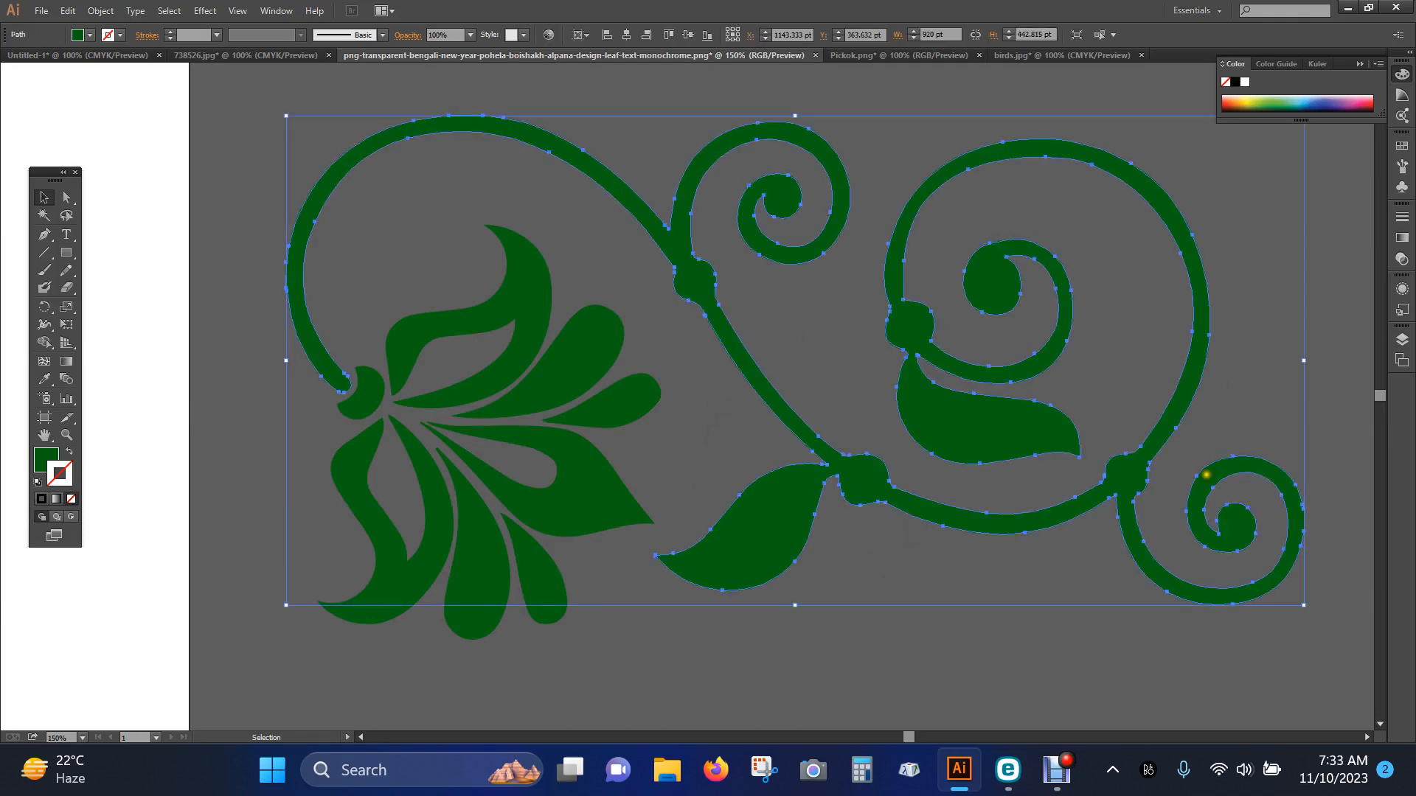
{"action": "left_click", "coordinate": [989, 676]}
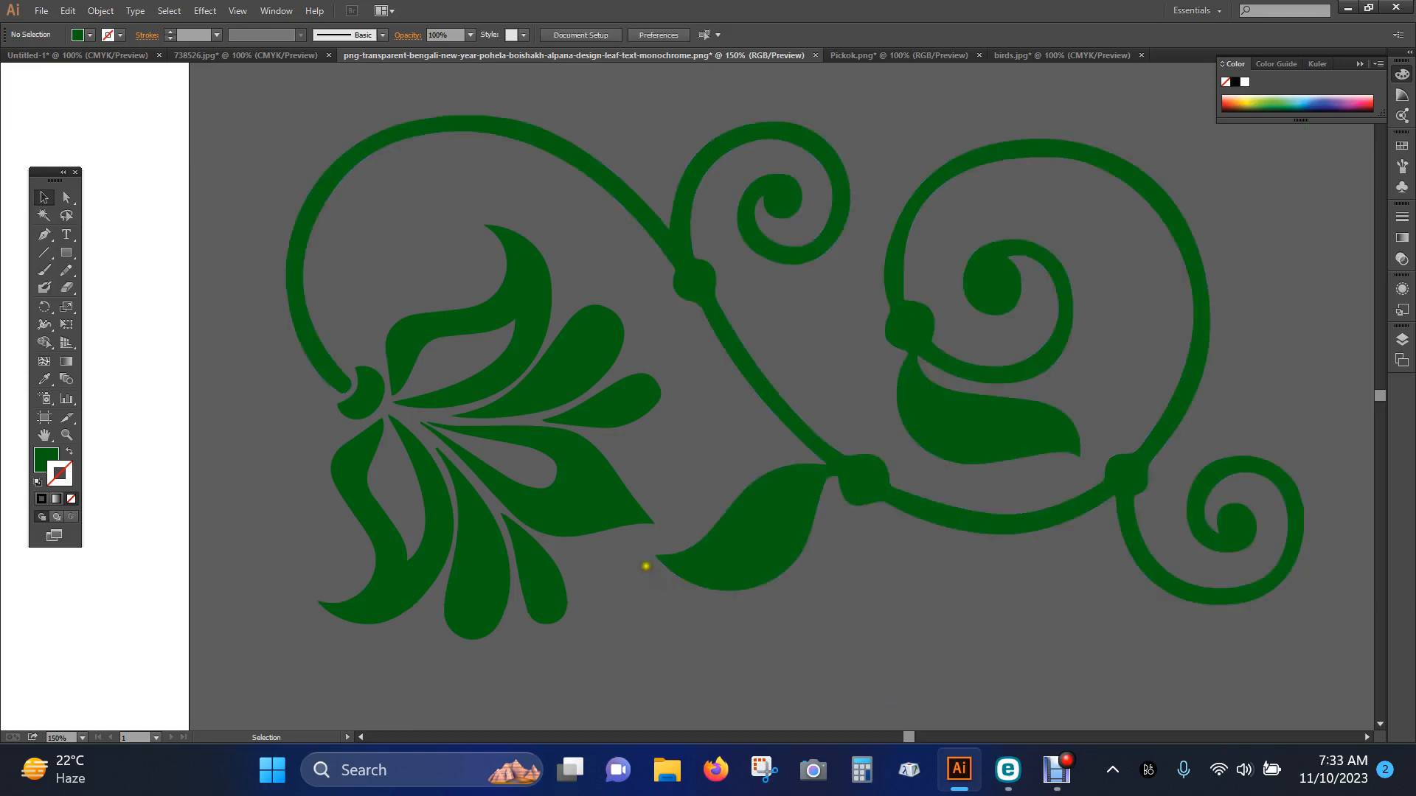
{"action": "left_click", "coordinate": [600, 512]}
{"action": "left_click", "coordinate": [529, 338]}
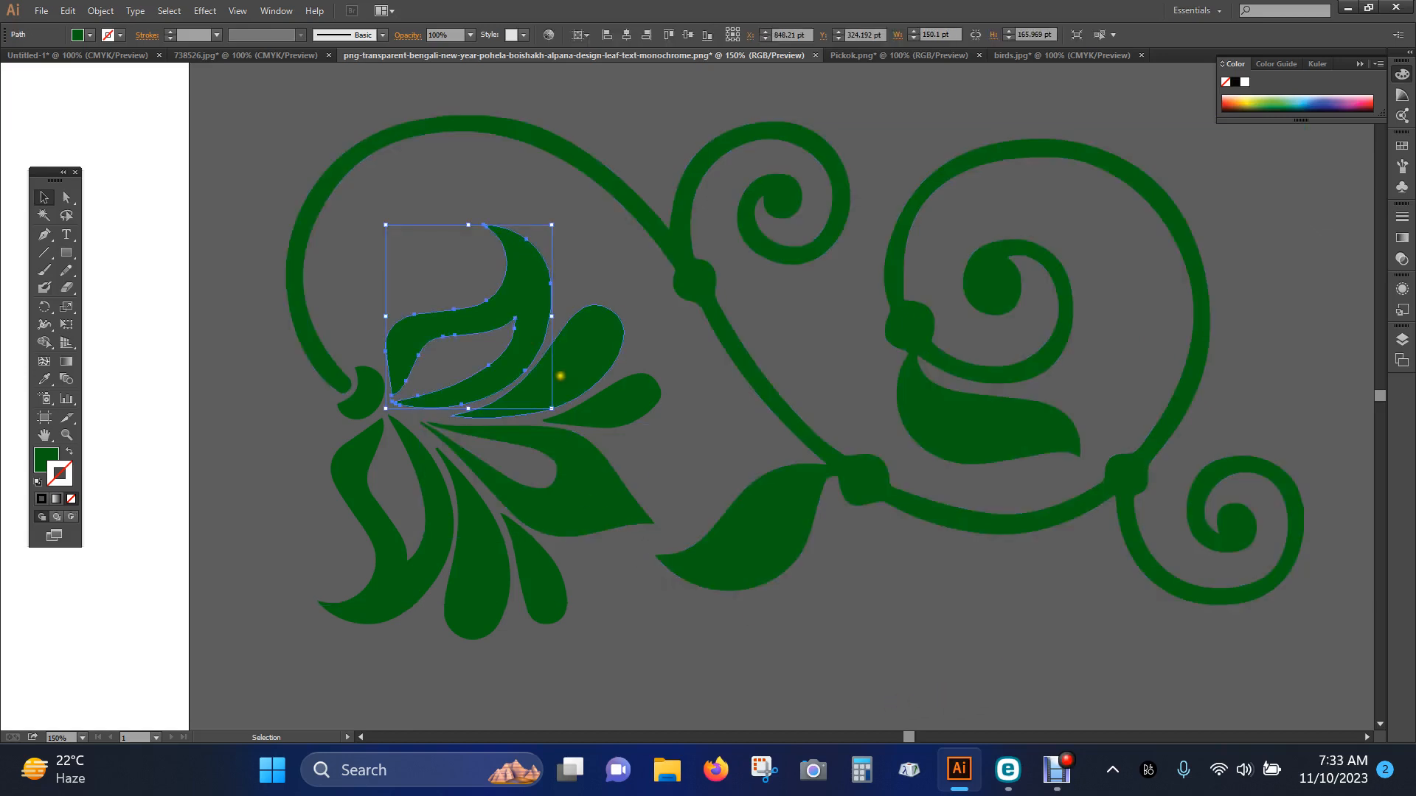
Fill the flower's pointed middle petal with bright red and deselect it
{"action": "left_click", "coordinate": [613, 502]}
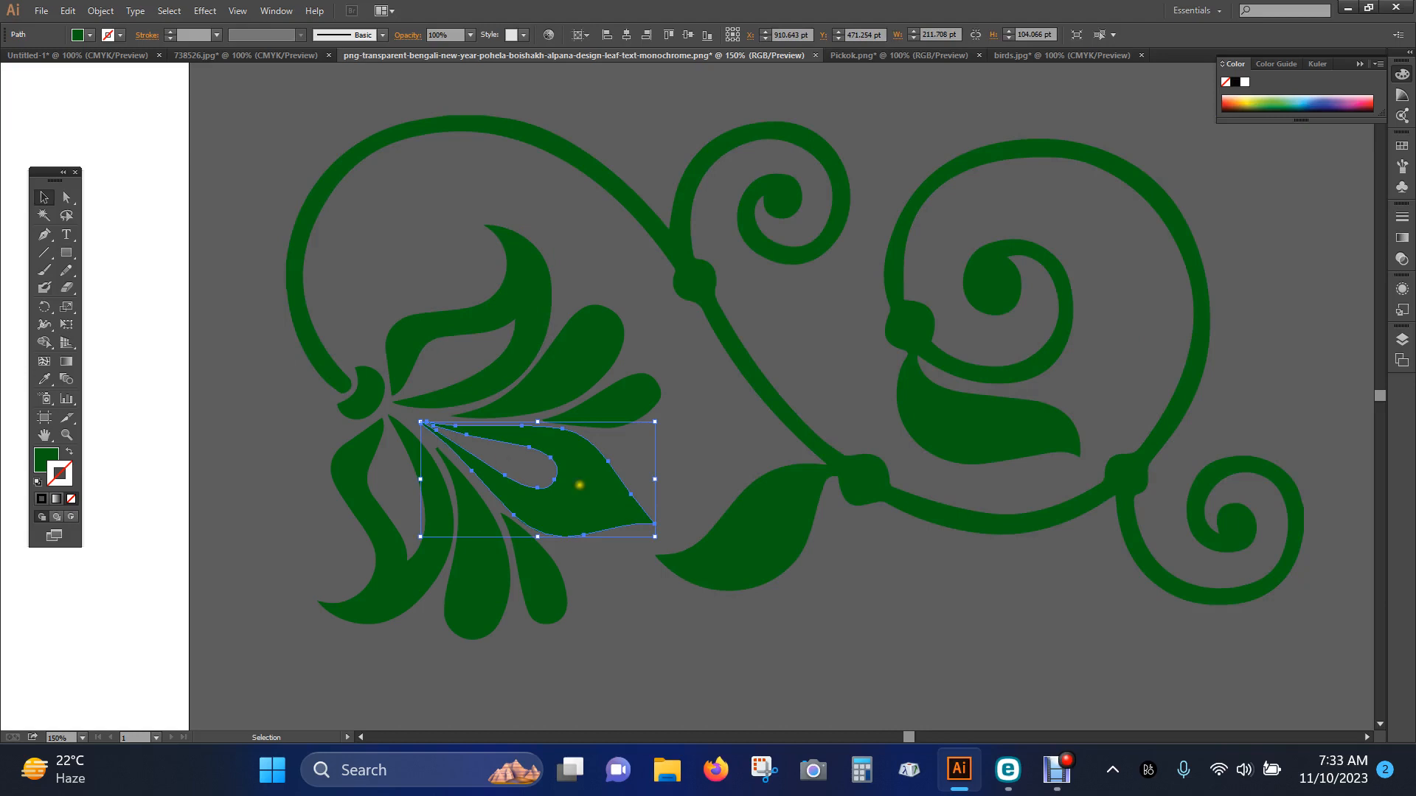
{"action": "double_click", "coordinate": [45, 460]}
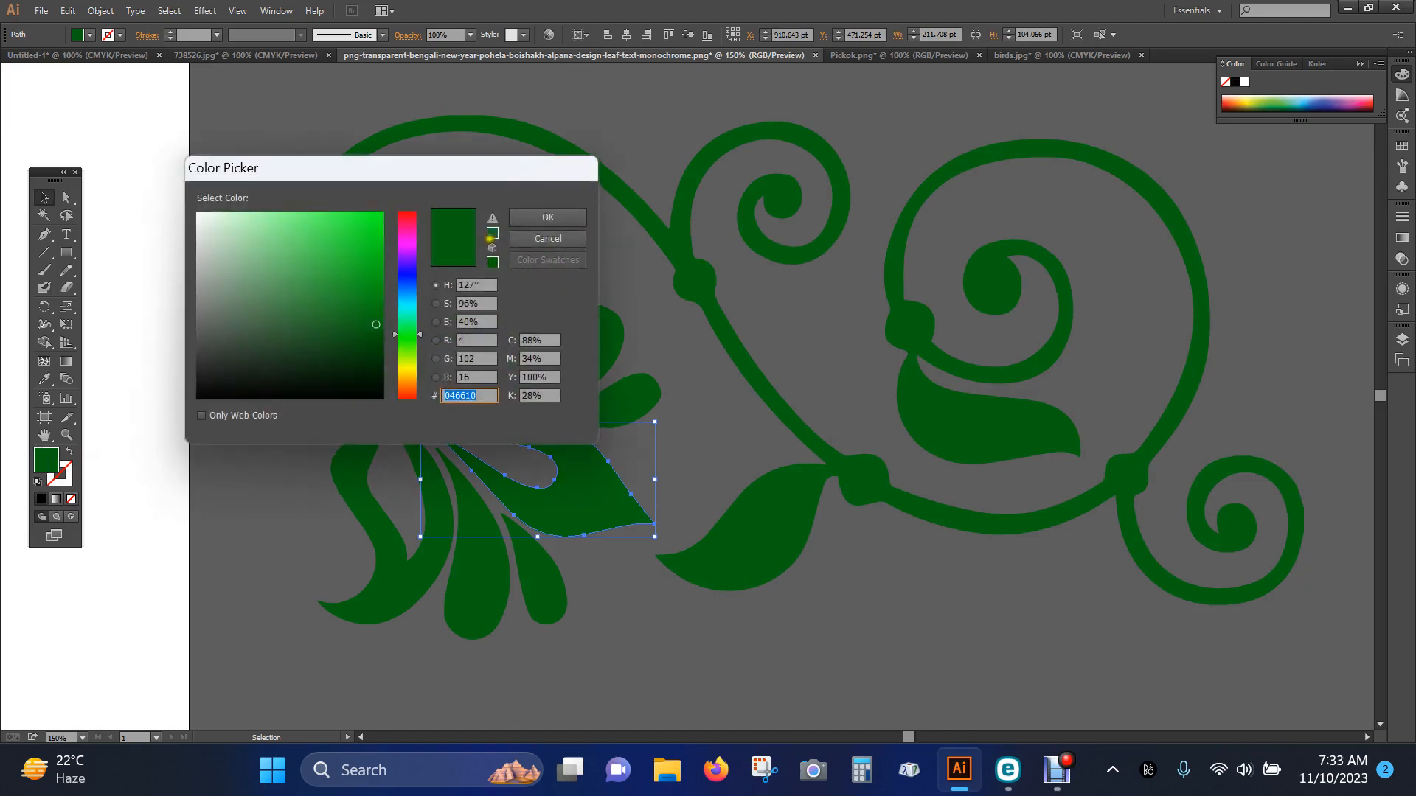
{"action": "left_click", "coordinate": [406, 218]}
{"action": "left_click_drag", "start_coordinate": [370, 221], "coordinate": [392, 217]}
{"action": "left_click", "coordinate": [563, 211]}
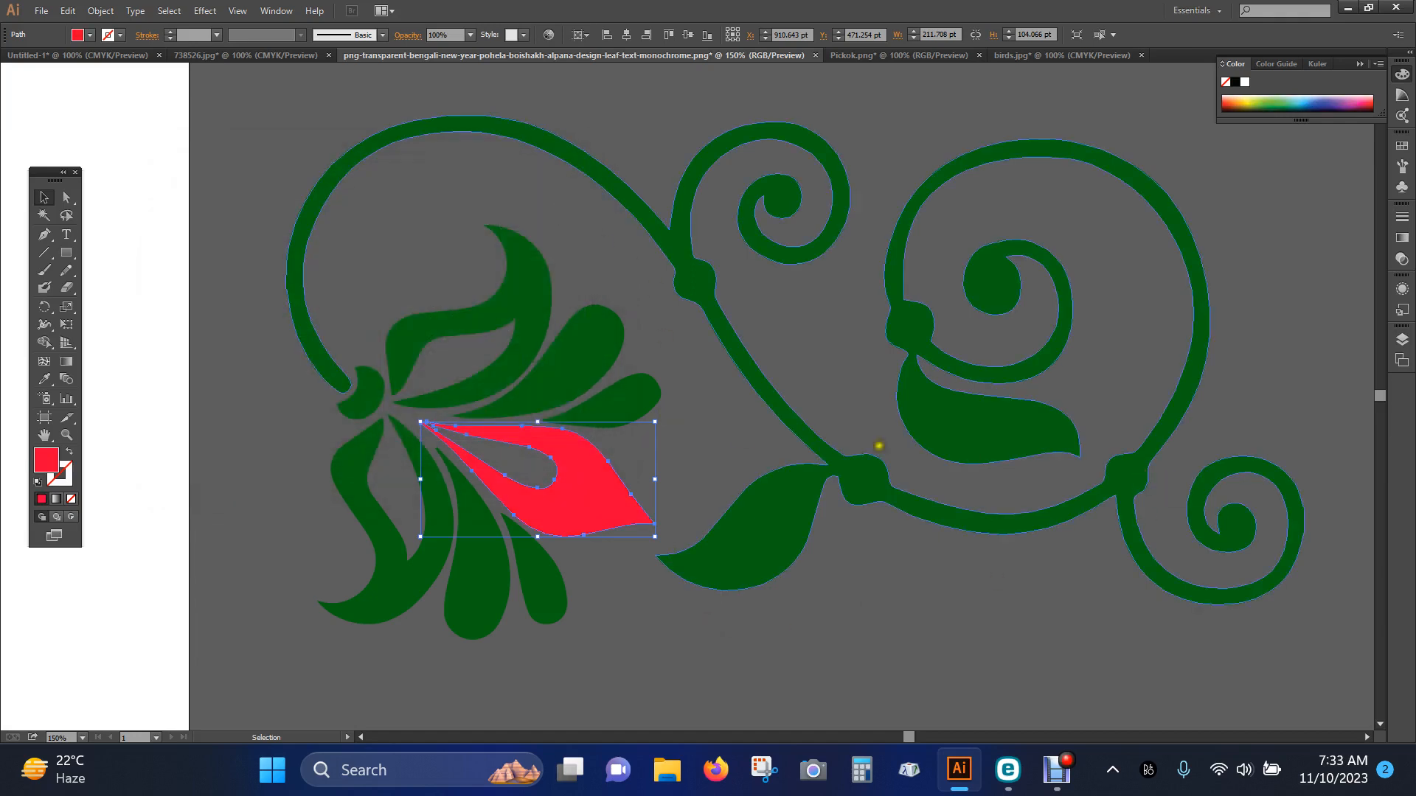
{"action": "left_click", "coordinate": [267, 456]}
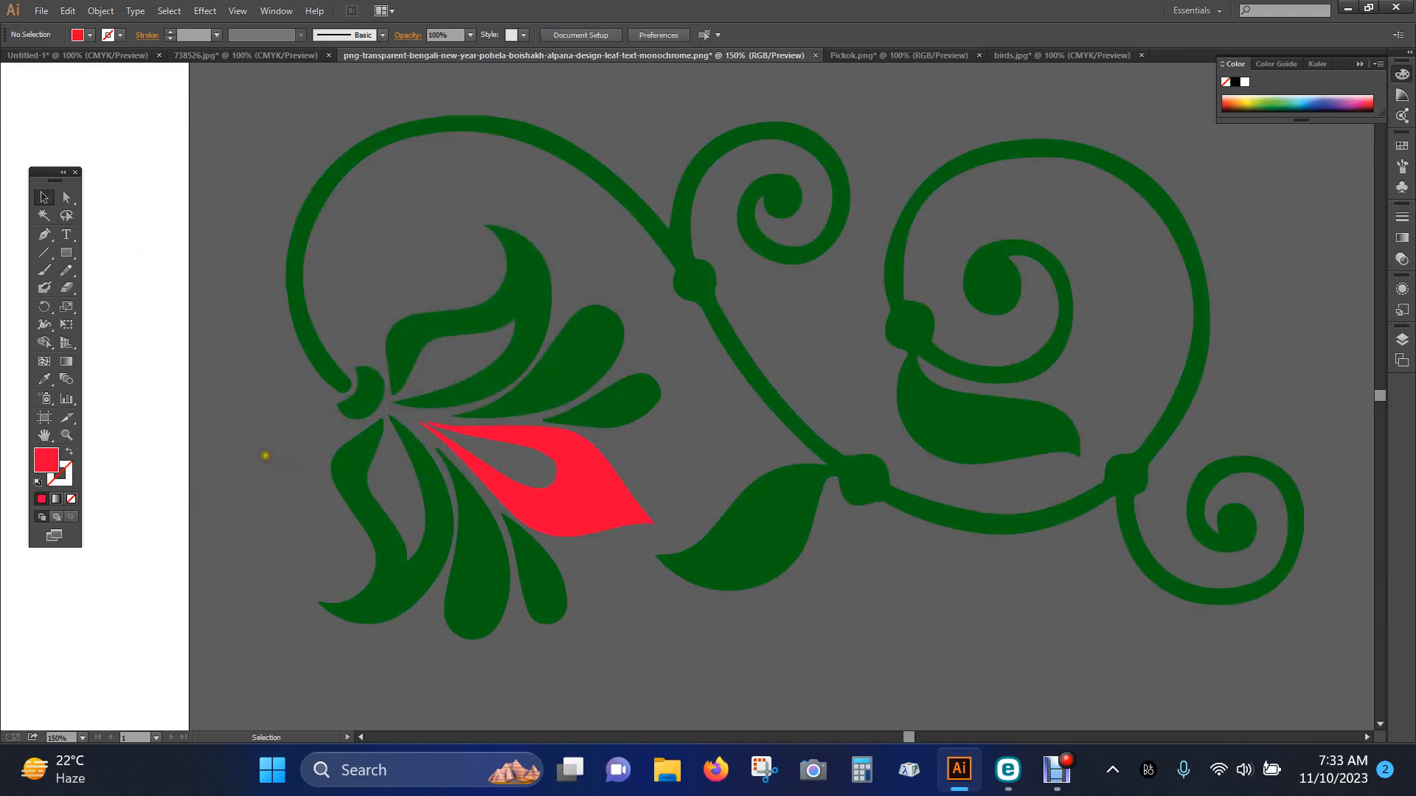
Fill the flower's upper curled petal with purple
{"action": "left_click", "coordinate": [537, 309]}
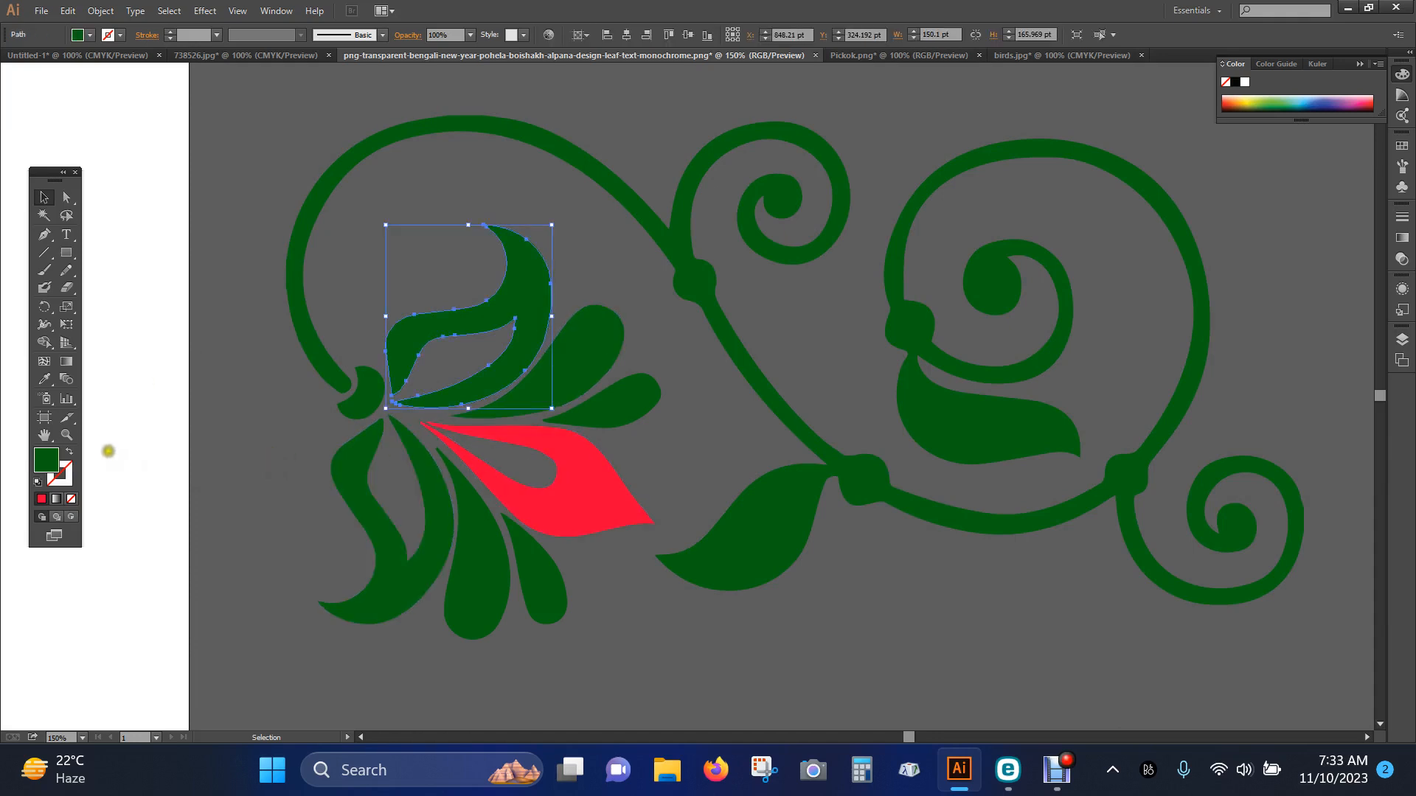
{"action": "double_click", "coordinate": [46, 460]}
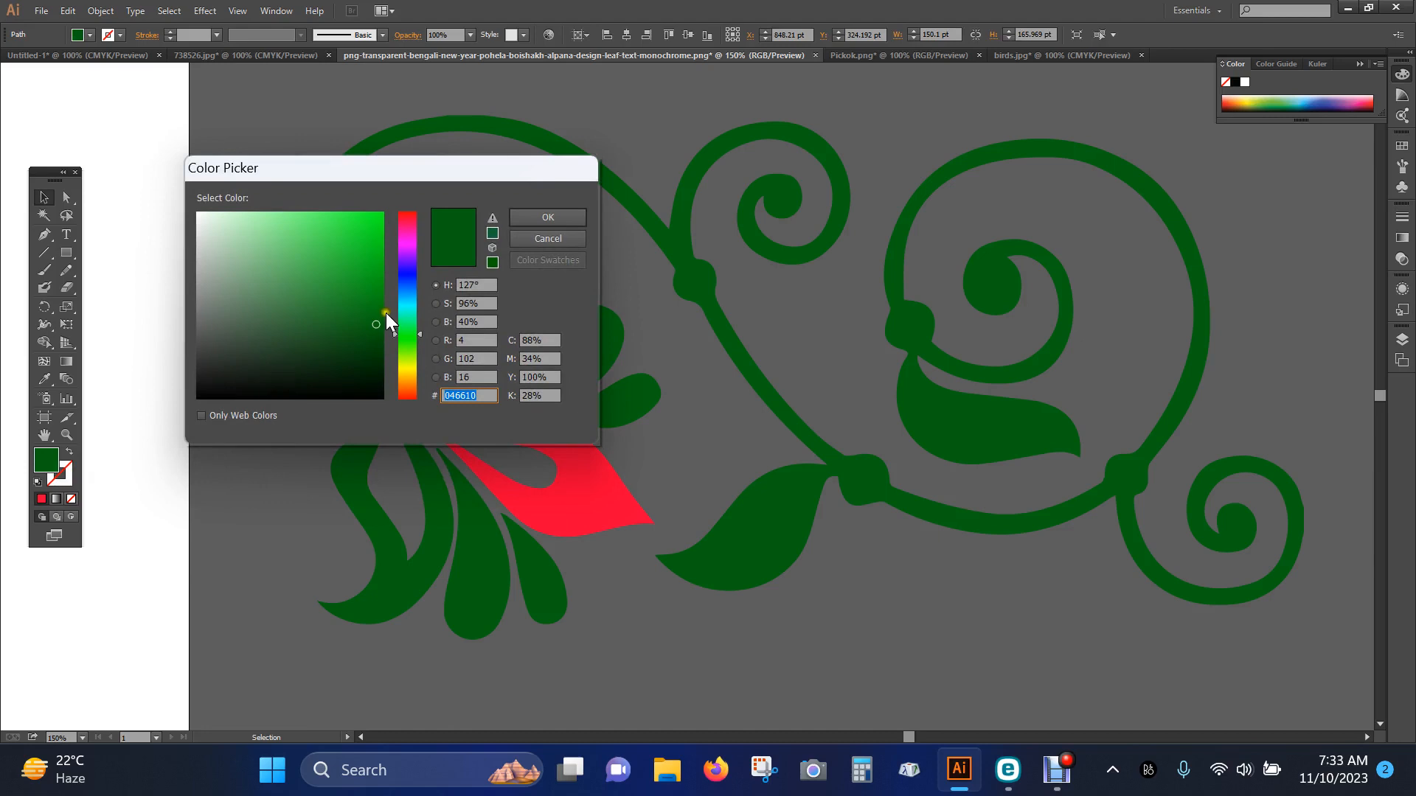
{"action": "left_click", "coordinate": [401, 265]}
{"action": "mouse_move", "coordinate": [357, 221]}
{"action": "left_mouse_down"}
{"action": "mouse_move", "coordinate": [385, 212]}
{"action": "mouse_move", "coordinate": [406, 245]}
{"action": "left_mouse_up"}
{"action": "left_click", "coordinate": [342, 242]}
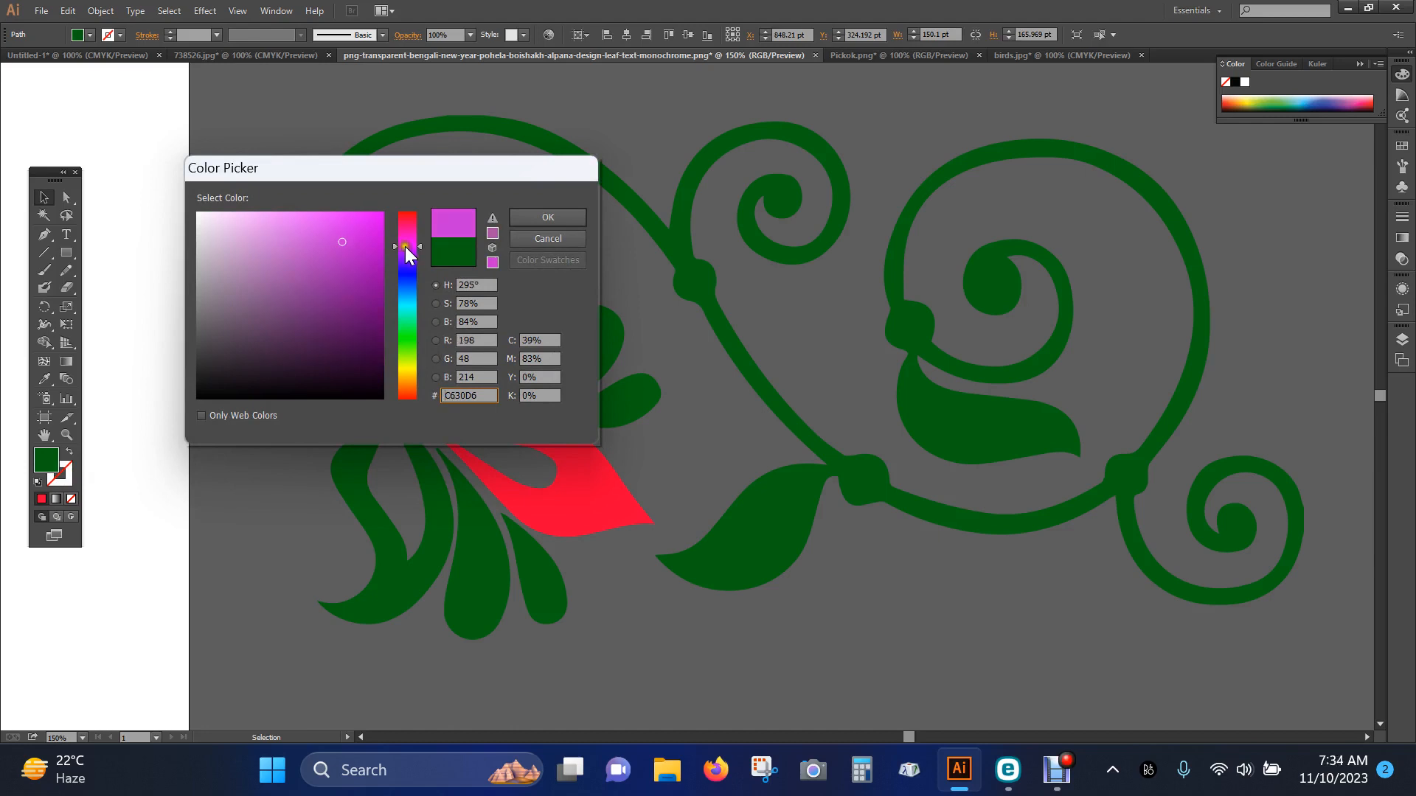
{"action": "left_click", "coordinate": [370, 251]}
{"action": "left_click", "coordinate": [523, 216]}
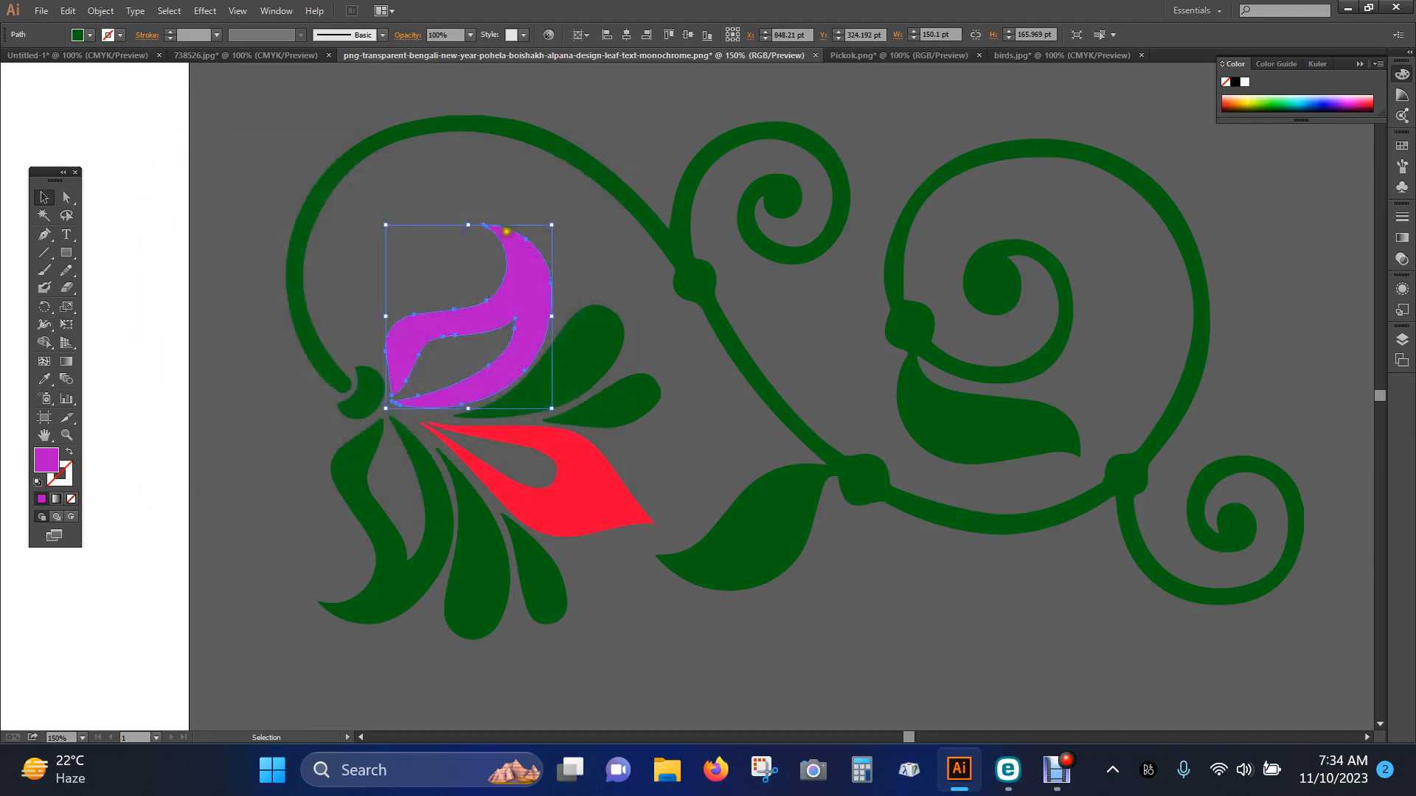
Copy the upper curled petal's purple fill to the lower curled petal with the Eyedropper
{"action": "left_click", "coordinate": [353, 532]}
{"action": "left_click", "coordinate": [46, 379]}
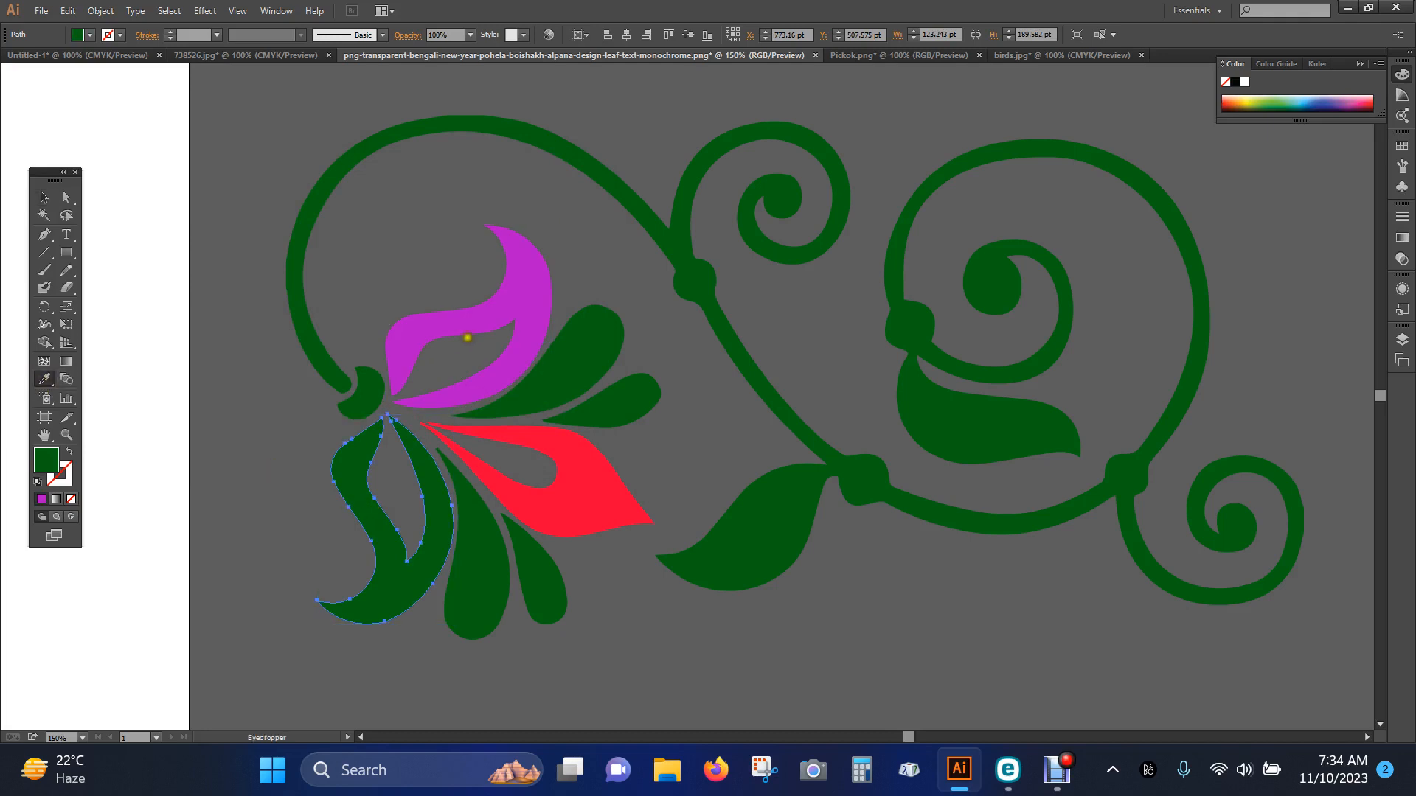
{"action": "left_click", "coordinate": [478, 311]}
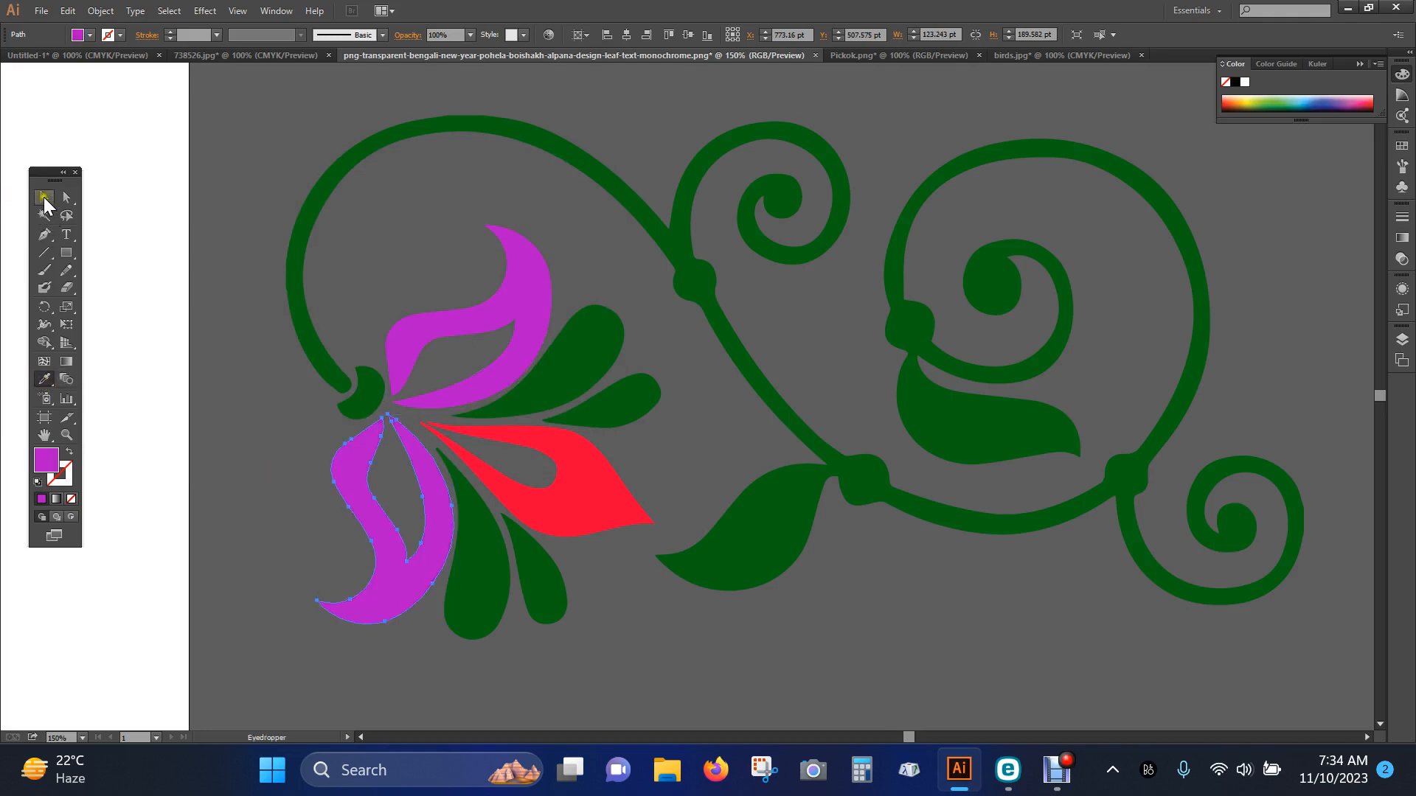
Fill the large curling stem and its leaves with golden brown #AF9114 and deselect them
{"action": "left_click", "coordinate": [45, 197]}
{"action": "left_click", "coordinate": [238, 185]}
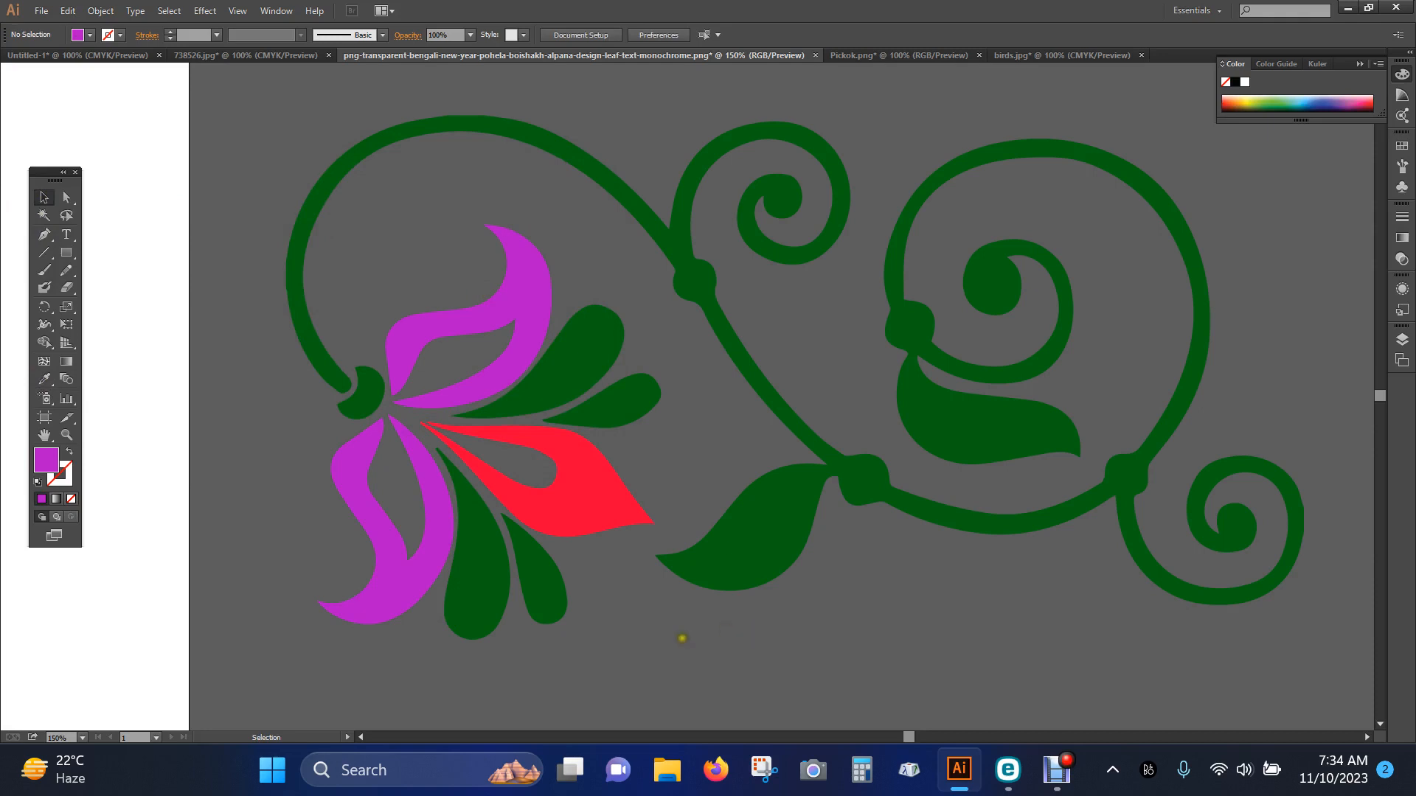
{"action": "left_click", "coordinate": [841, 456]}
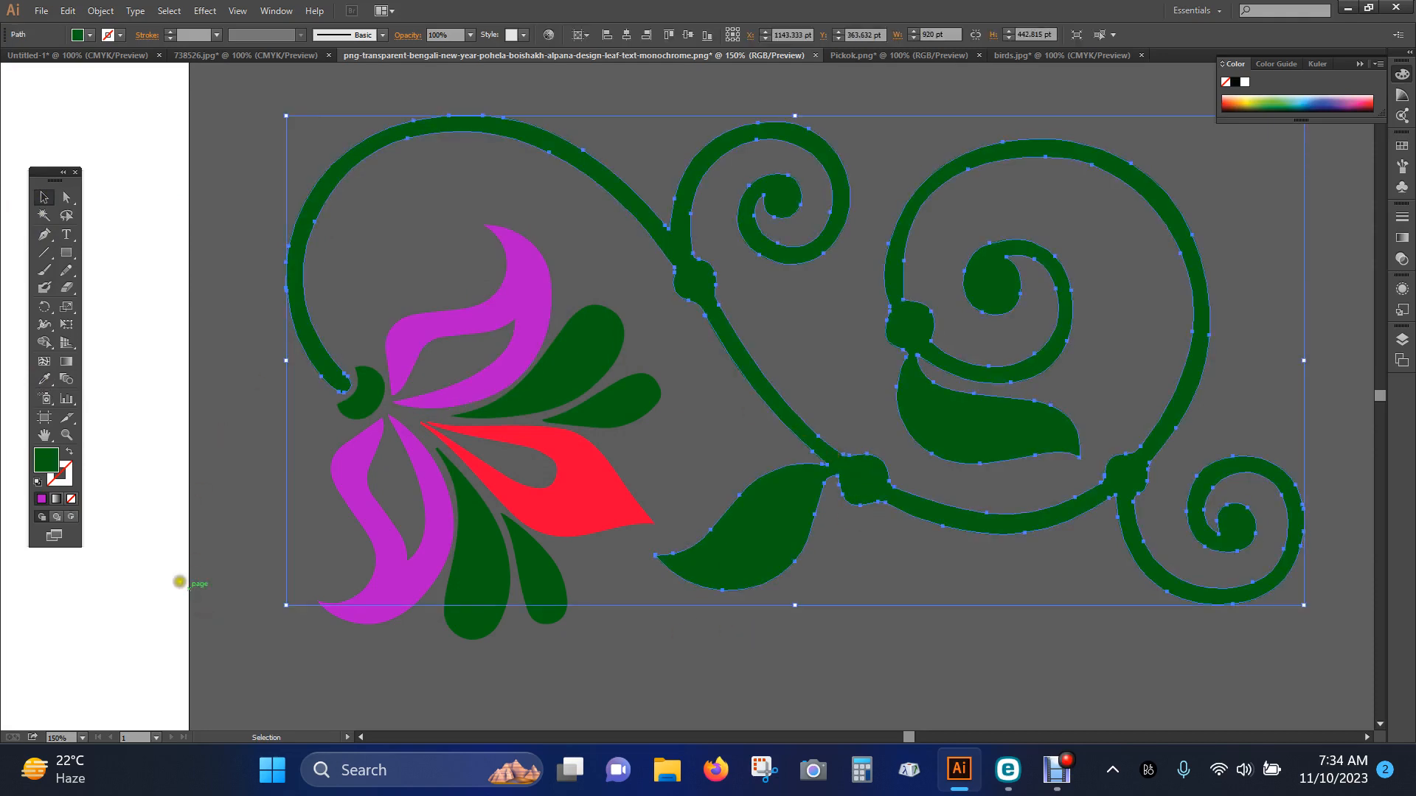
{"action": "double_click", "coordinate": [49, 460]}
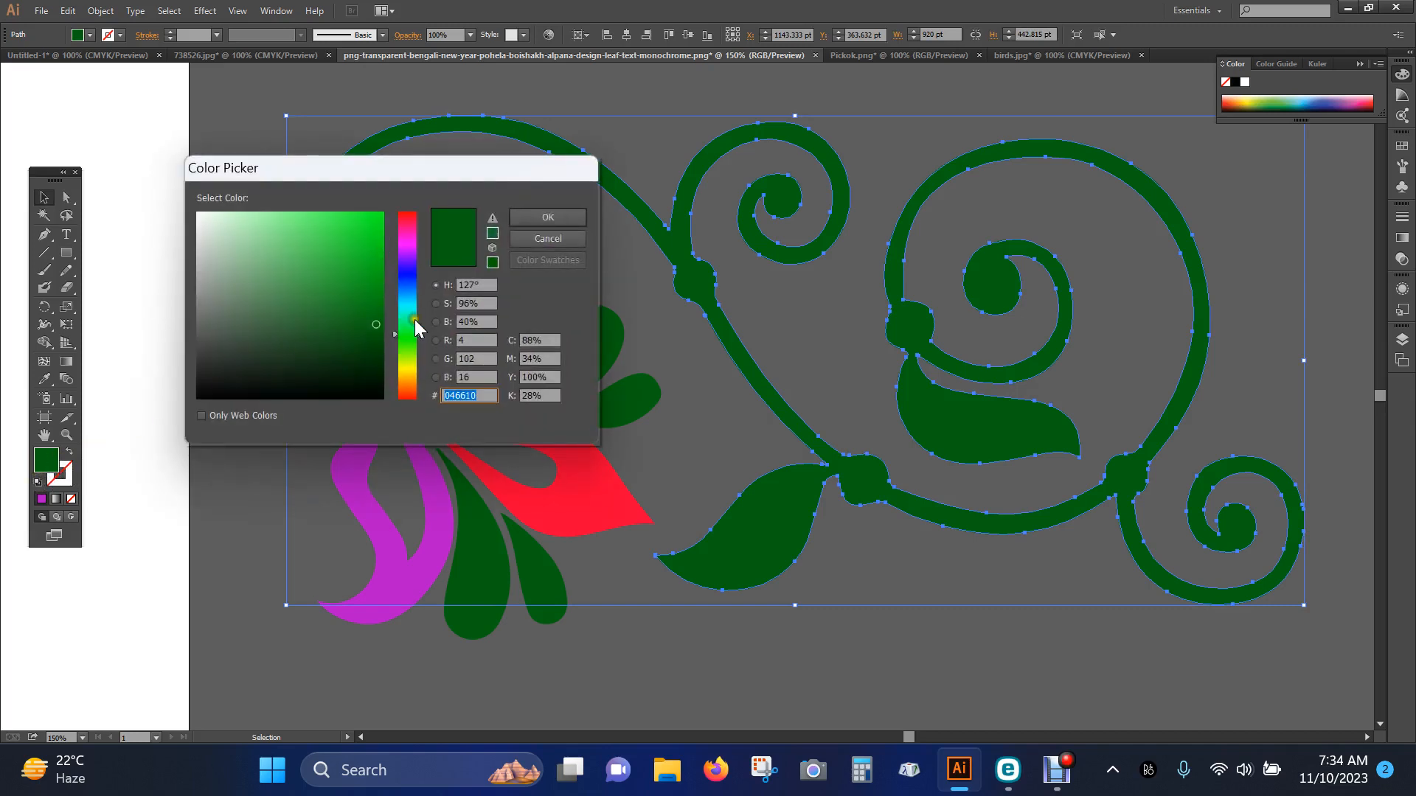
{"action": "left_click", "coordinate": [409, 367]}
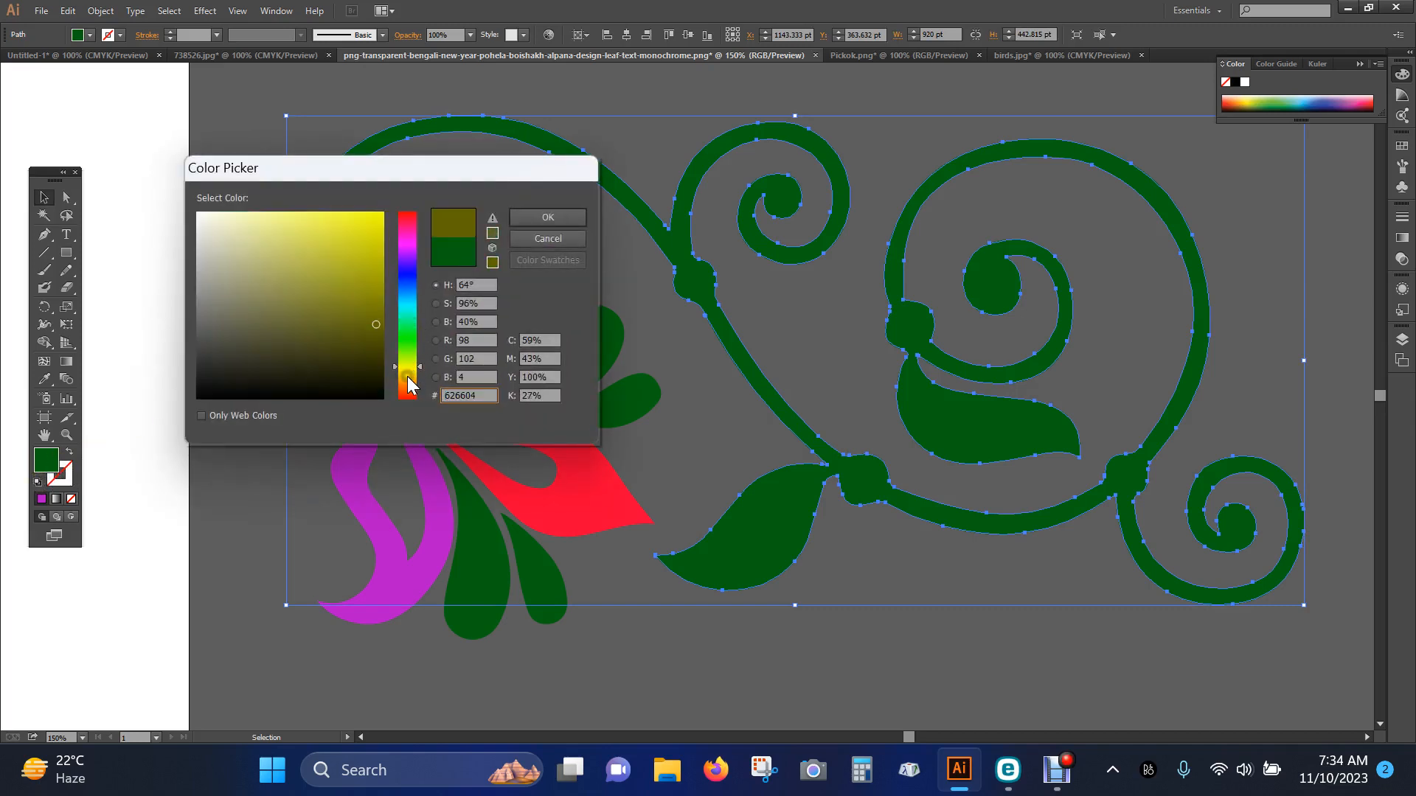
{"action": "left_click", "coordinate": [407, 375]}
{"action": "left_click_drag", "start_coordinate": [379, 282], "coordinate": [362, 270]}
{"action": "left_click", "coordinate": [535, 218]}
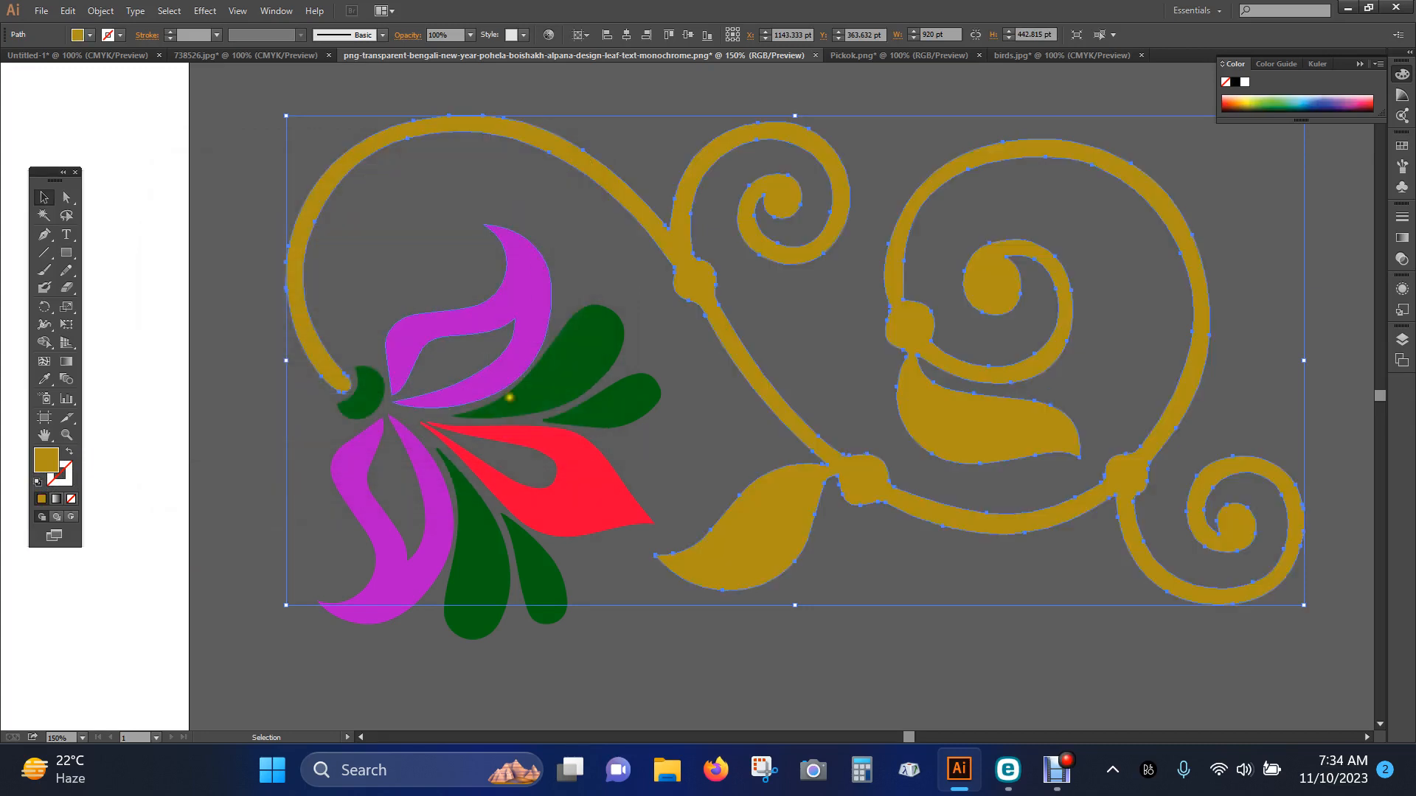
{"action": "left_click", "coordinate": [246, 455]}
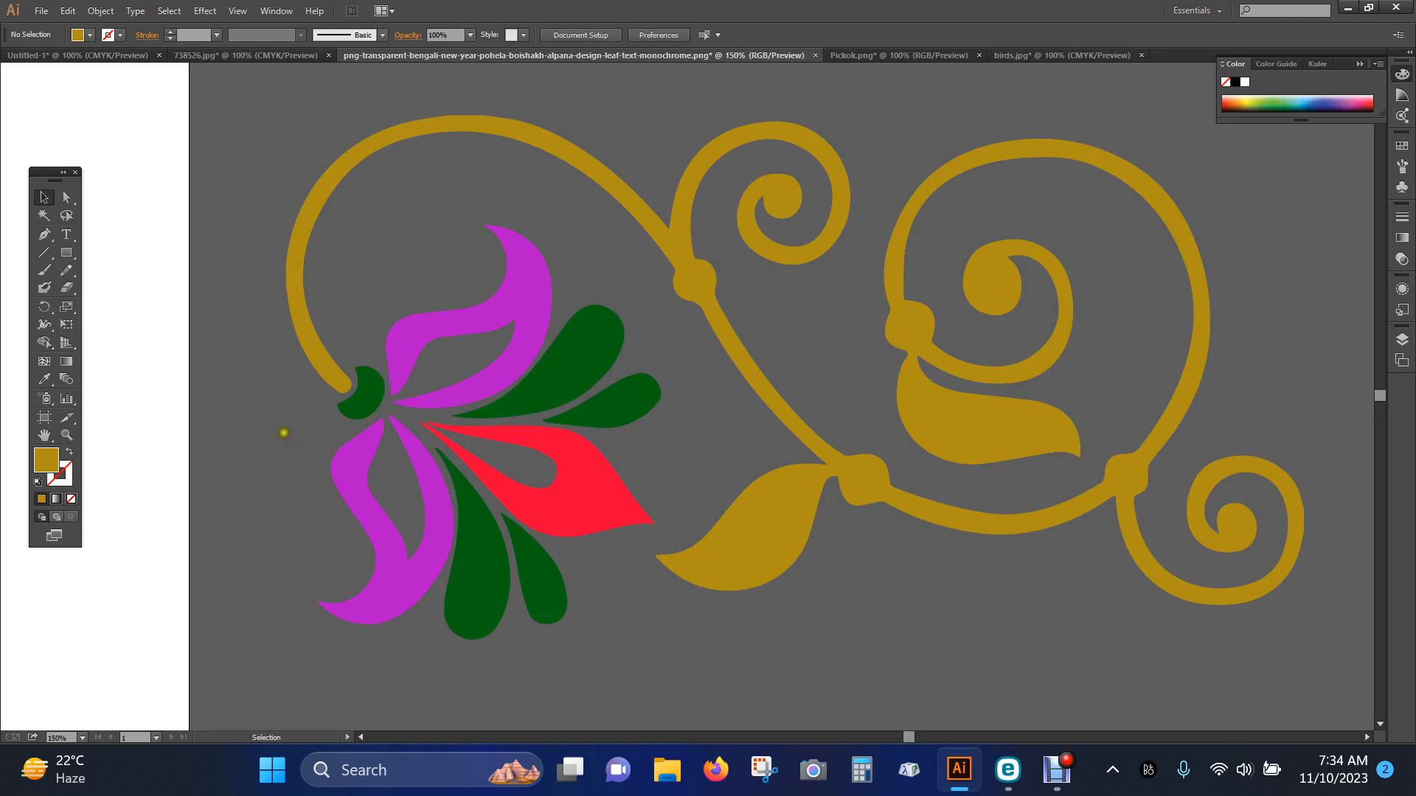
Copy the stem's golden brown fill to the crescent at the flower's base with the Eyedropper and deselect it
{"action": "left_click", "coordinate": [369, 397]}
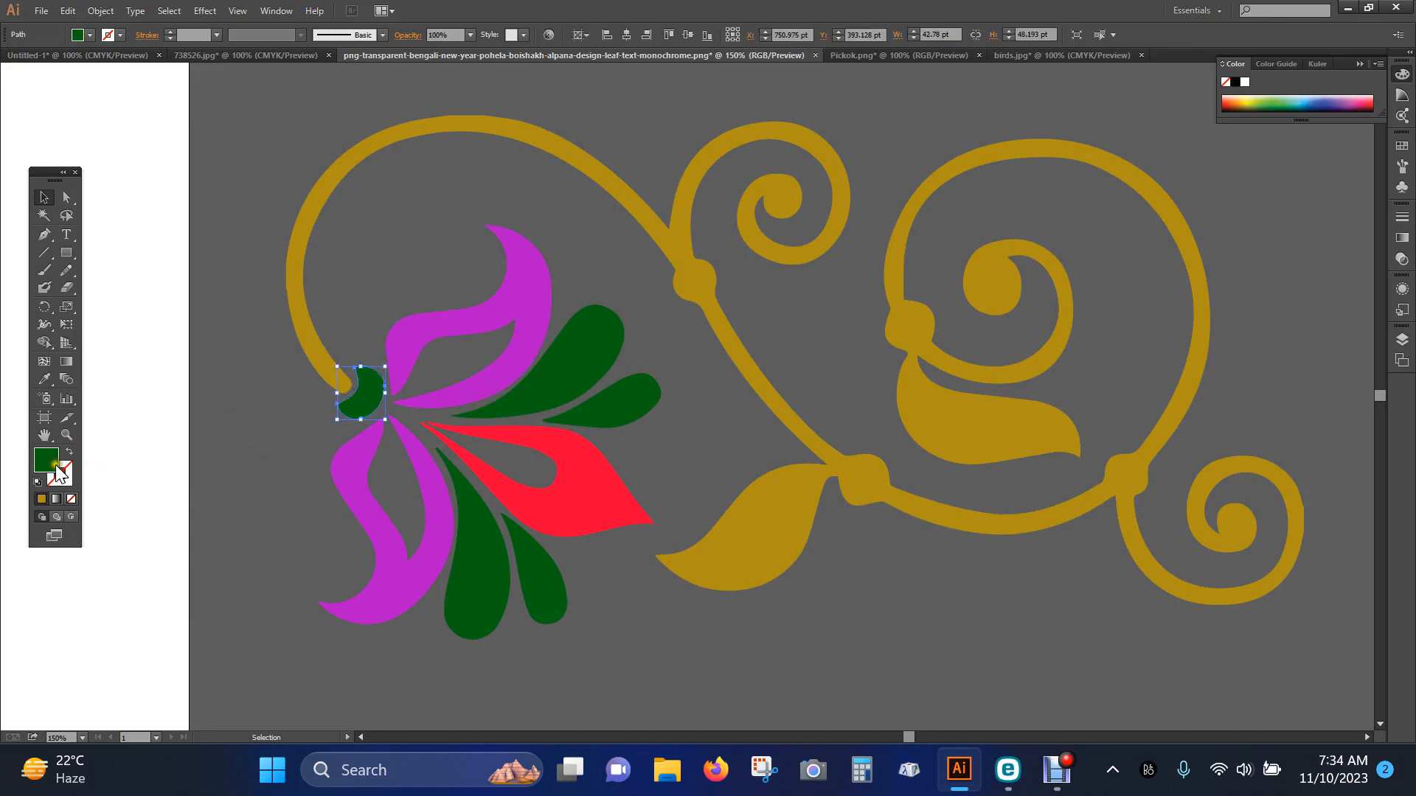
{"action": "left_click", "coordinate": [44, 379]}
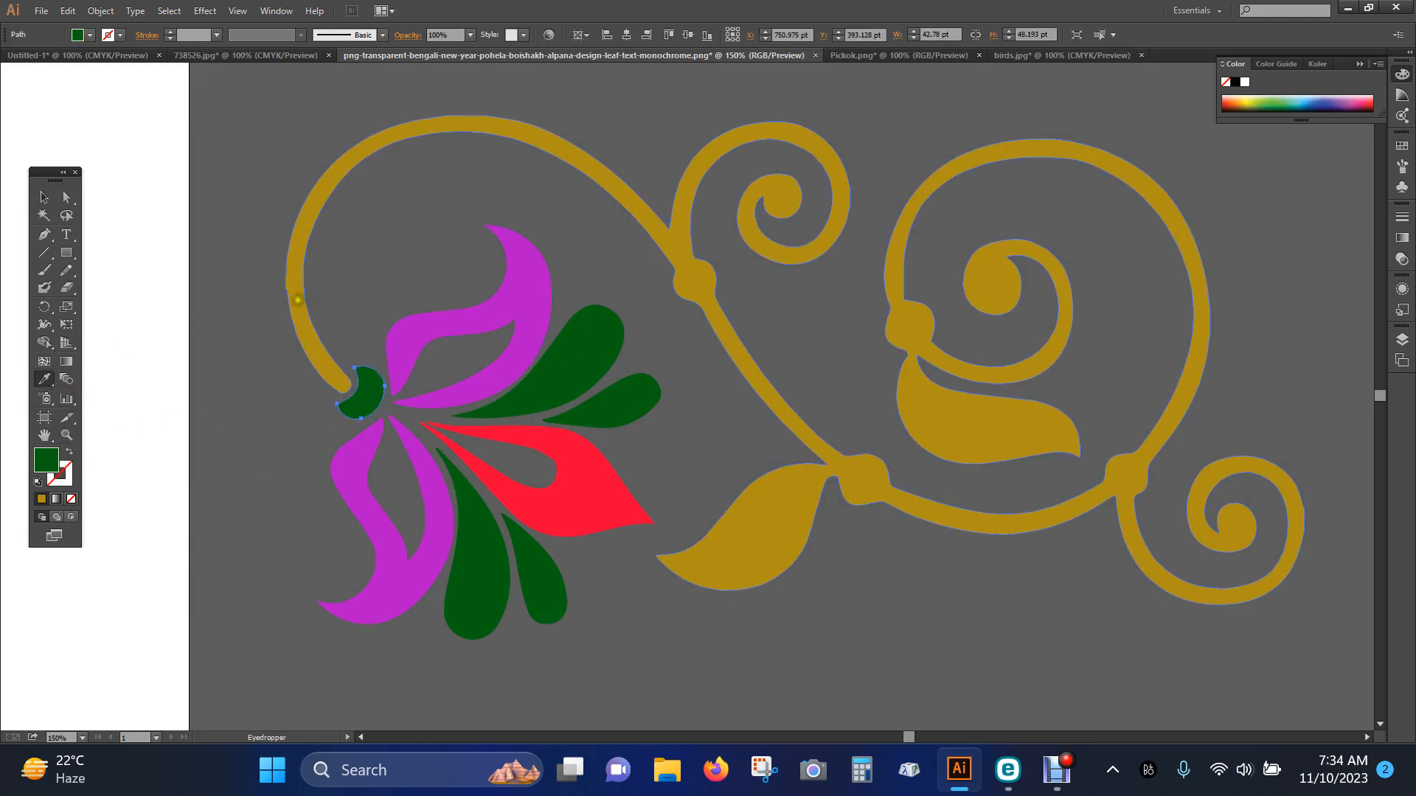
{"action": "left_click", "coordinate": [295, 297]}
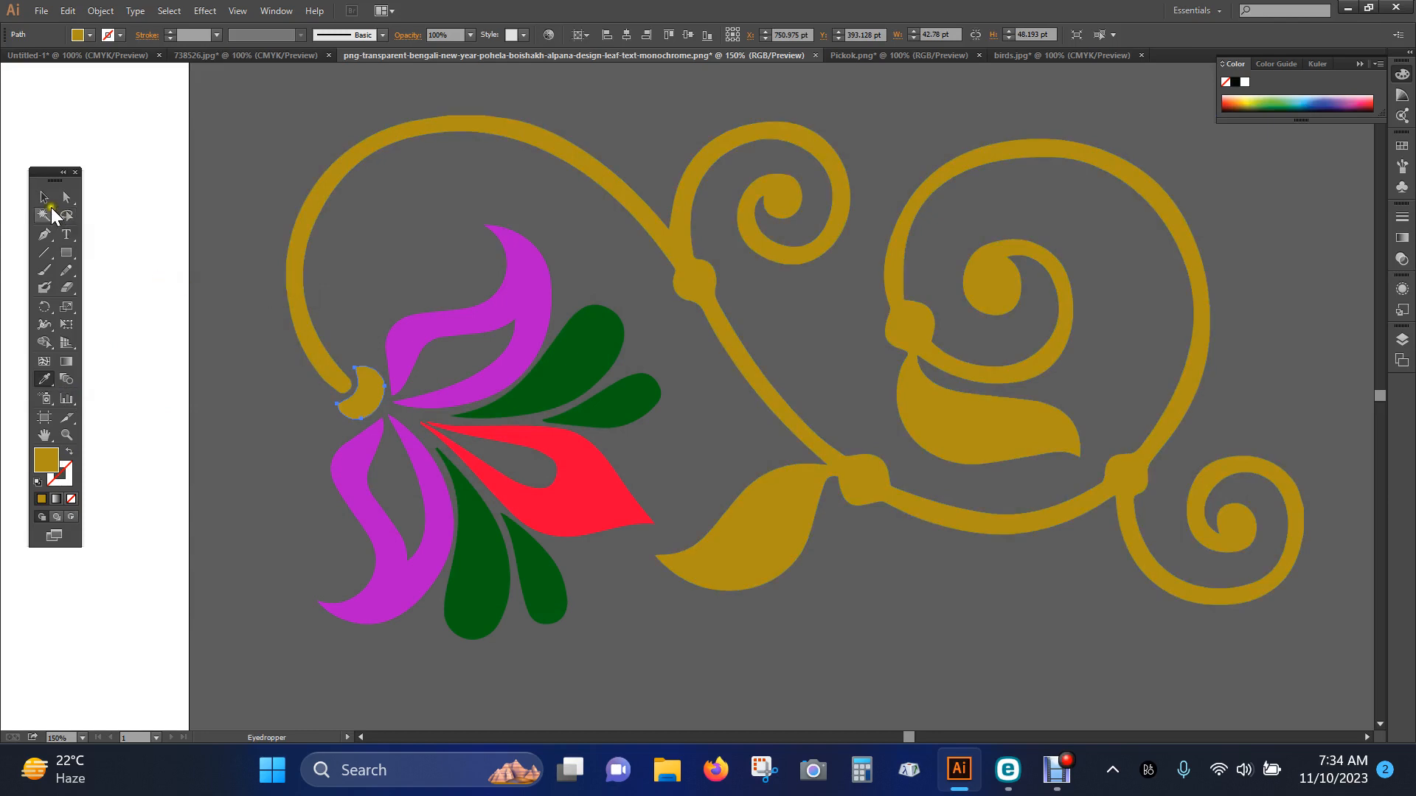
{"action": "left_click", "coordinate": [43, 197]}
{"action": "left_click", "coordinate": [223, 158]}
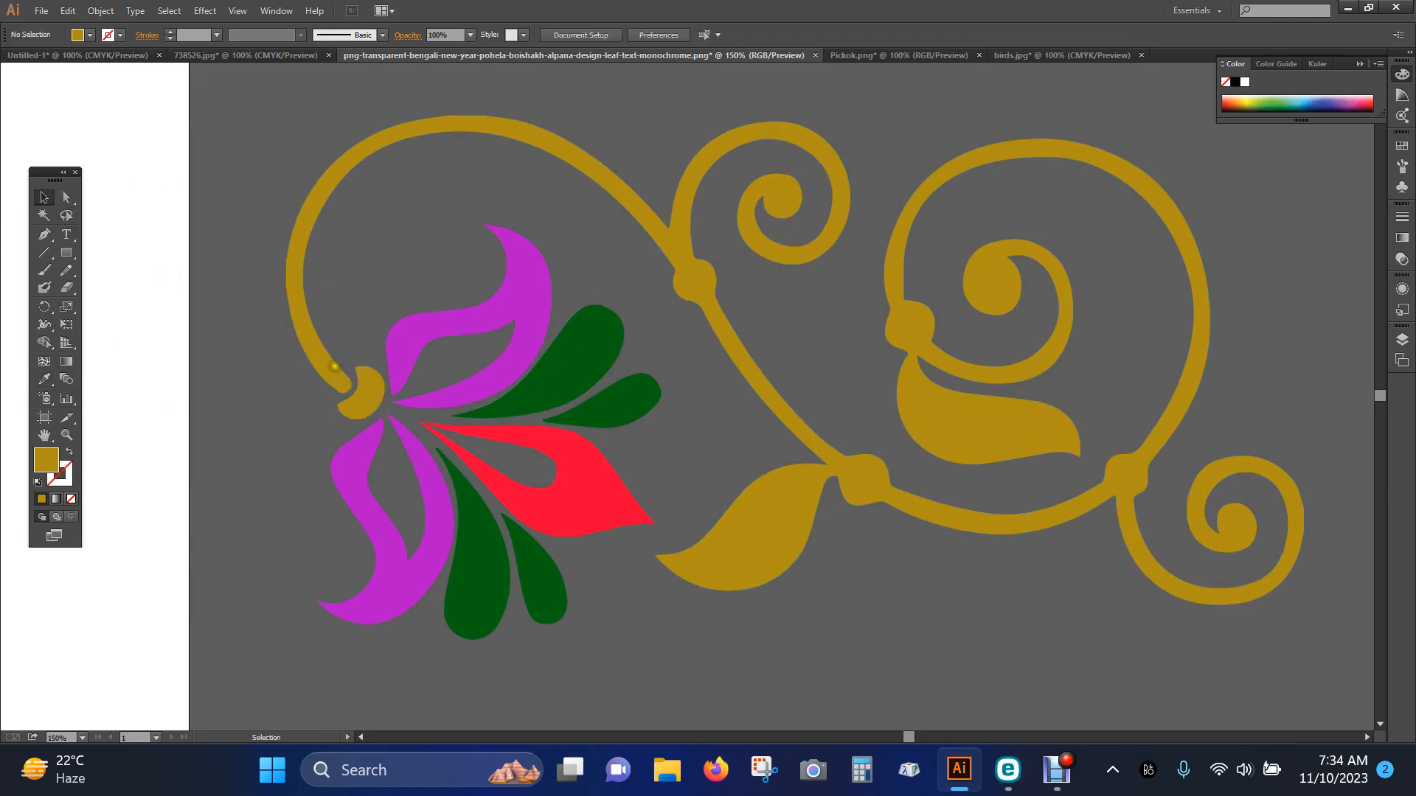
Fill both the curling stem and the crescent at the flower's base with violet #7911D3 and deselect them
{"action": "left_click", "coordinate": [365, 406]}
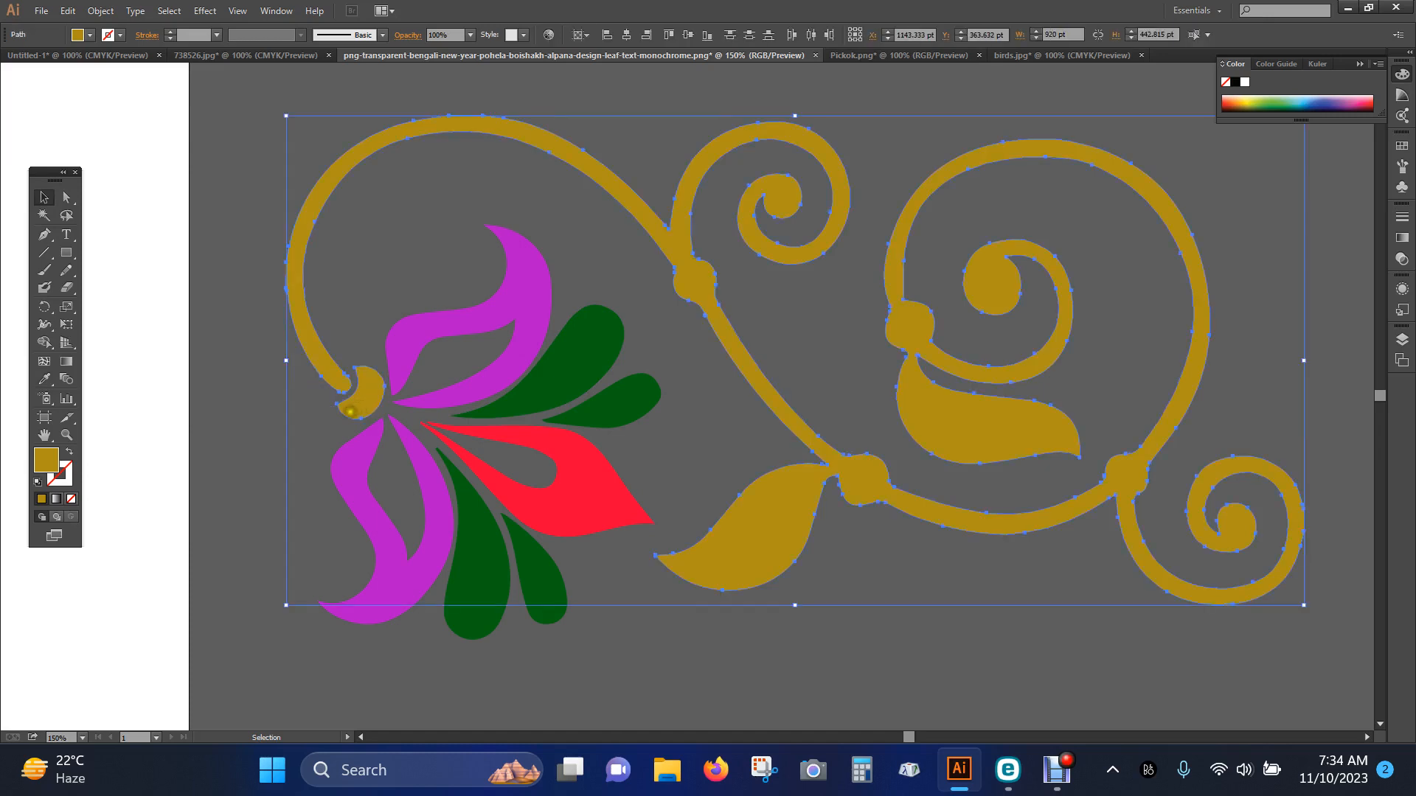
{"action": "double_click", "coordinate": [46, 459]}
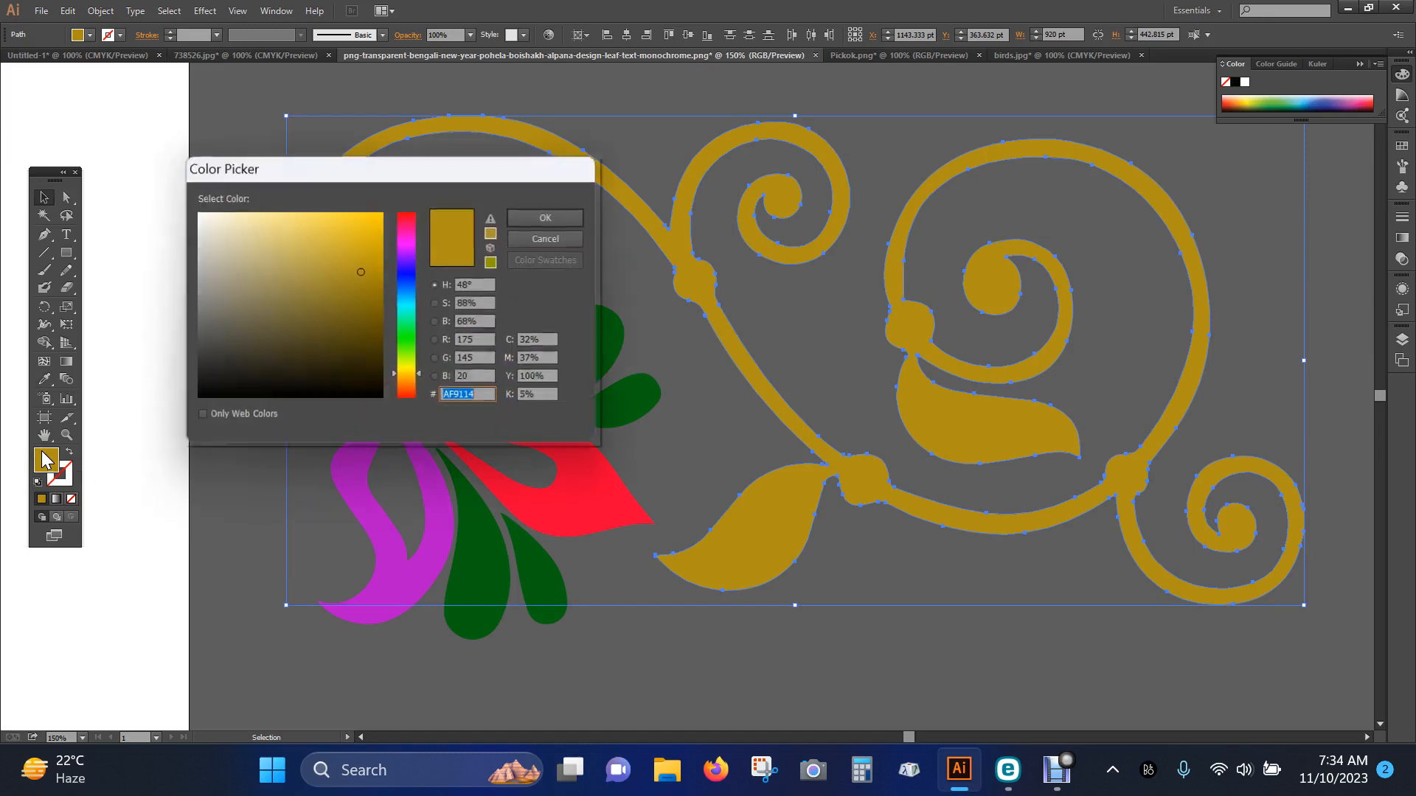
{"action": "left_click", "coordinate": [405, 257]}
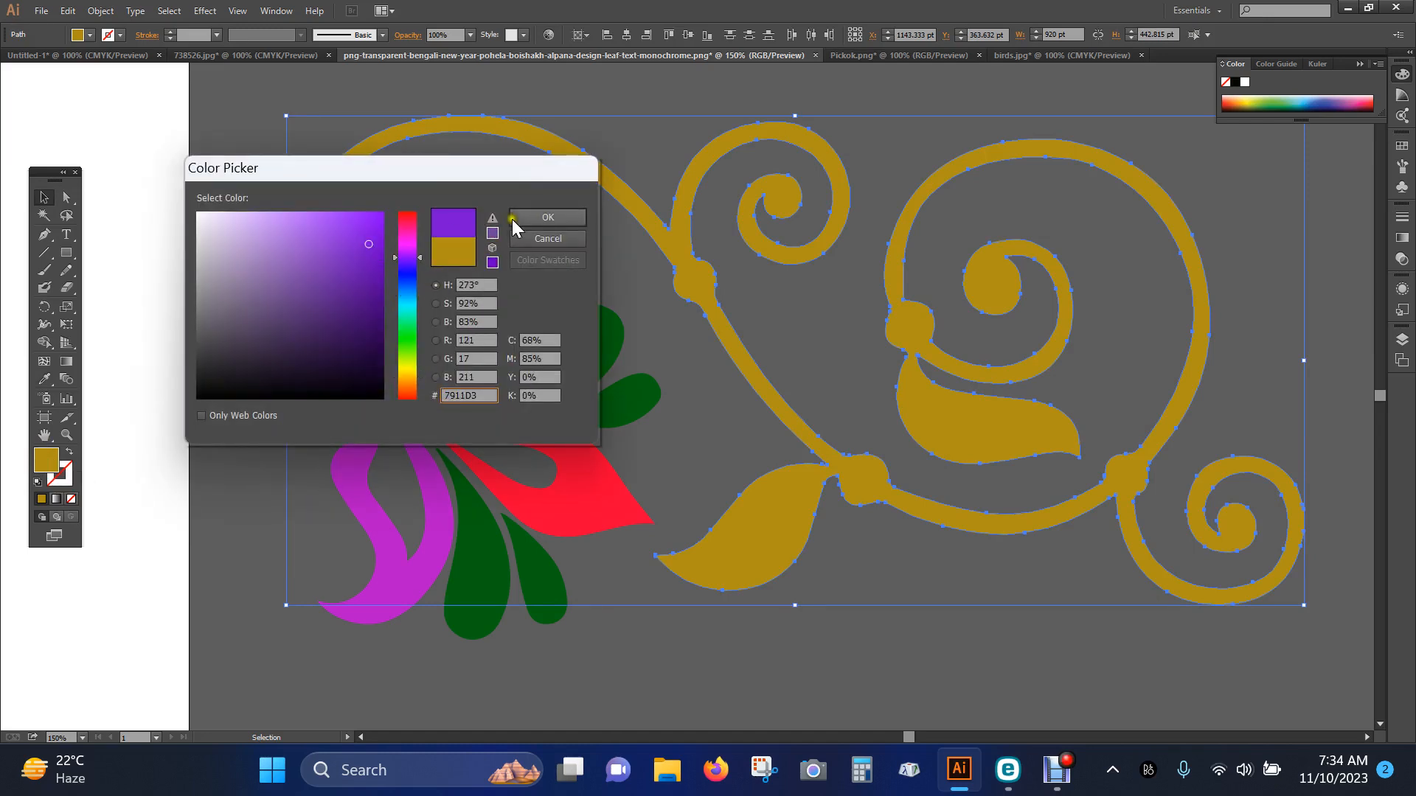
{"action": "left_click", "coordinate": [550, 218]}
{"action": "left_click", "coordinate": [229, 376]}
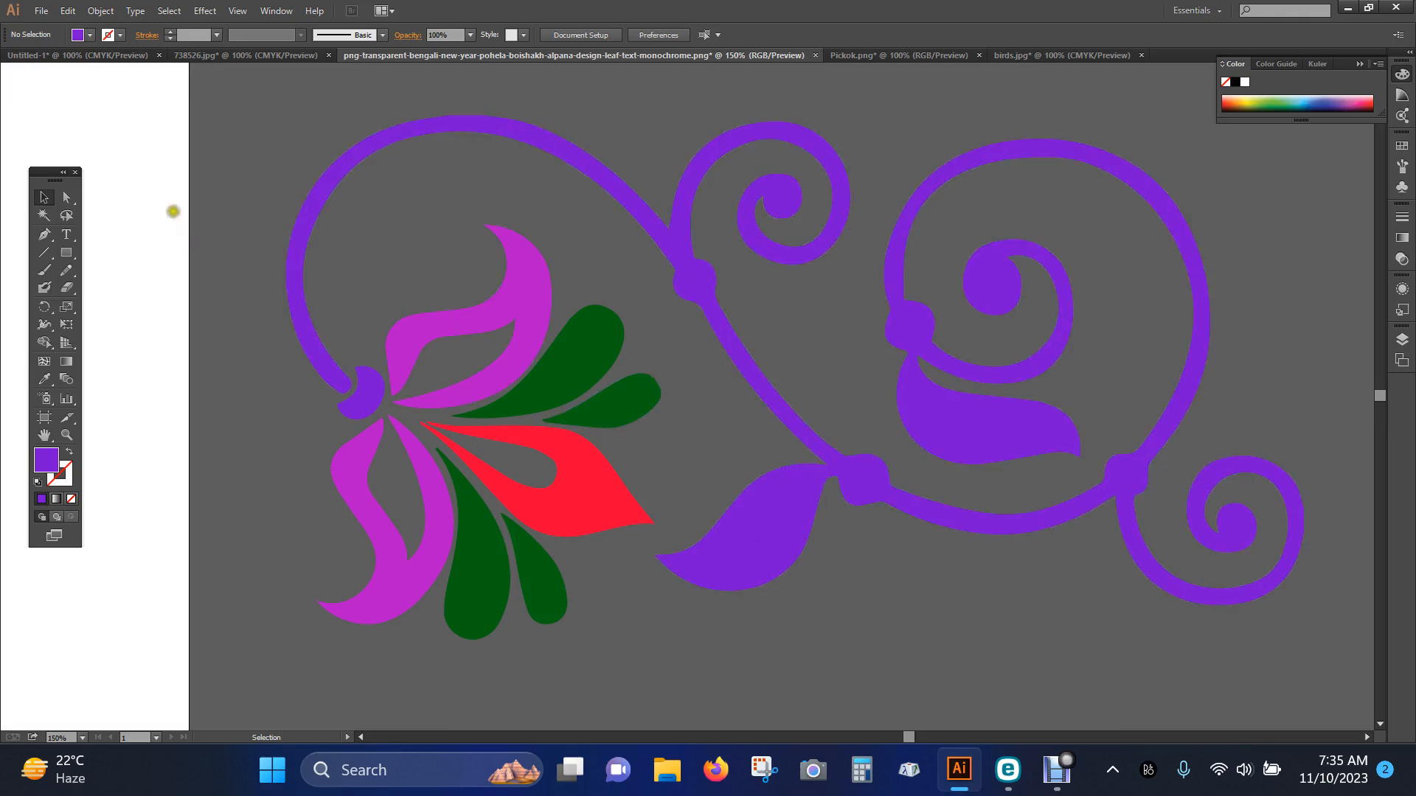
Move the whole ornament onto the white artboard by cutting and pasting, and scale it down proportionally to fit inside
{"action": "left_click_drag", "start_coordinate": [256, 125], "coordinate": [1132, 636]}
{"action": "key", "text": "a"}
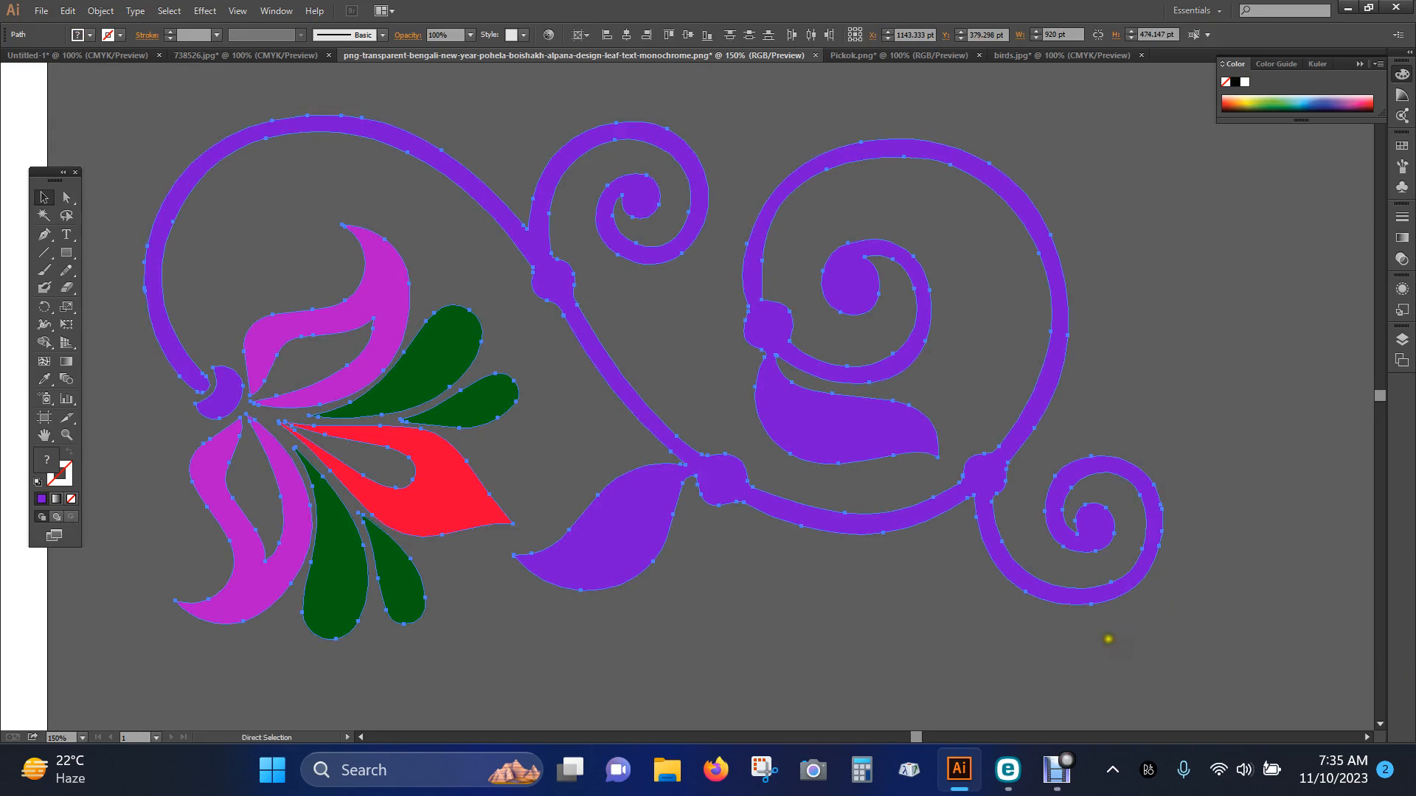
{"action": "key", "text": "Delete"}
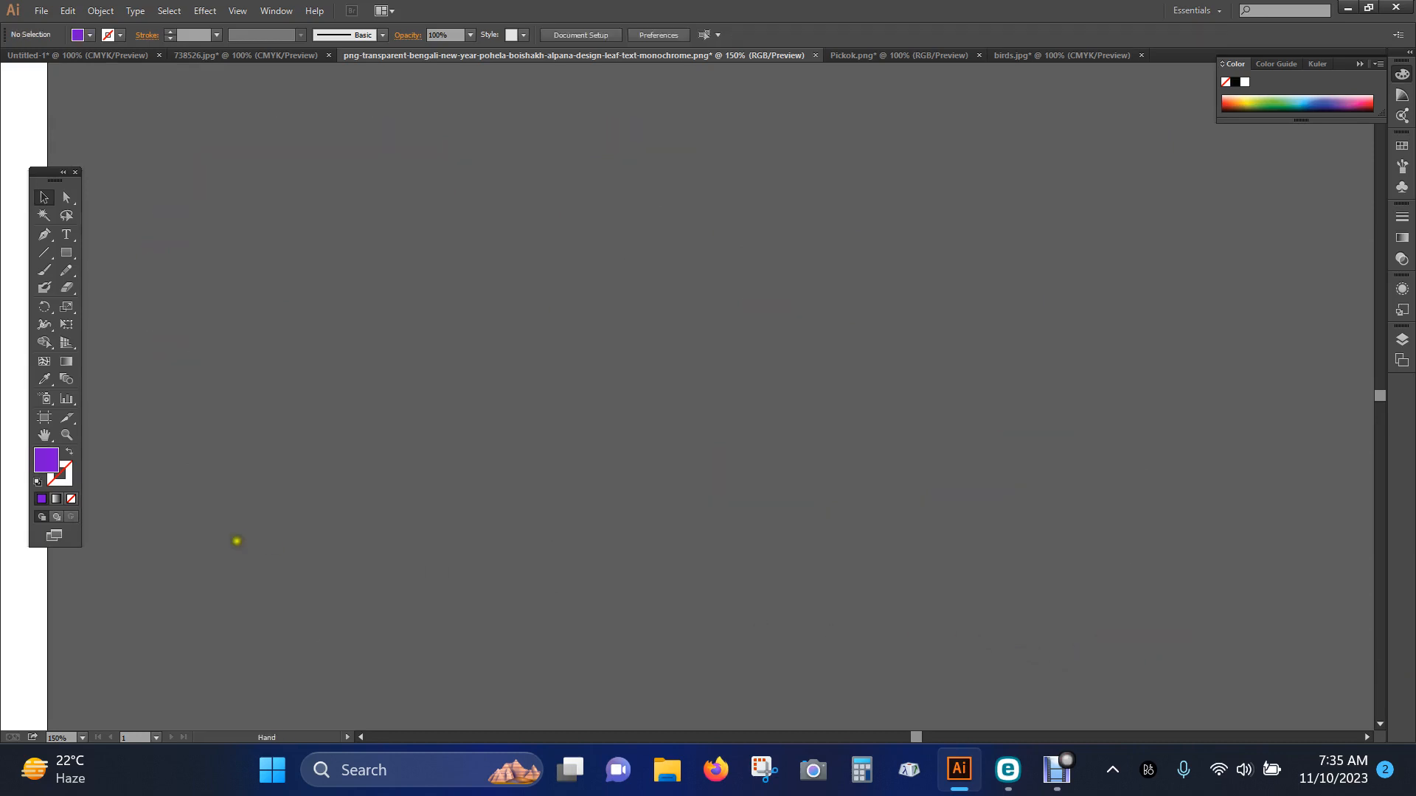
{"action": "left_click_drag", "start_coordinate": [237, 559], "coordinate": [1109, 544]}
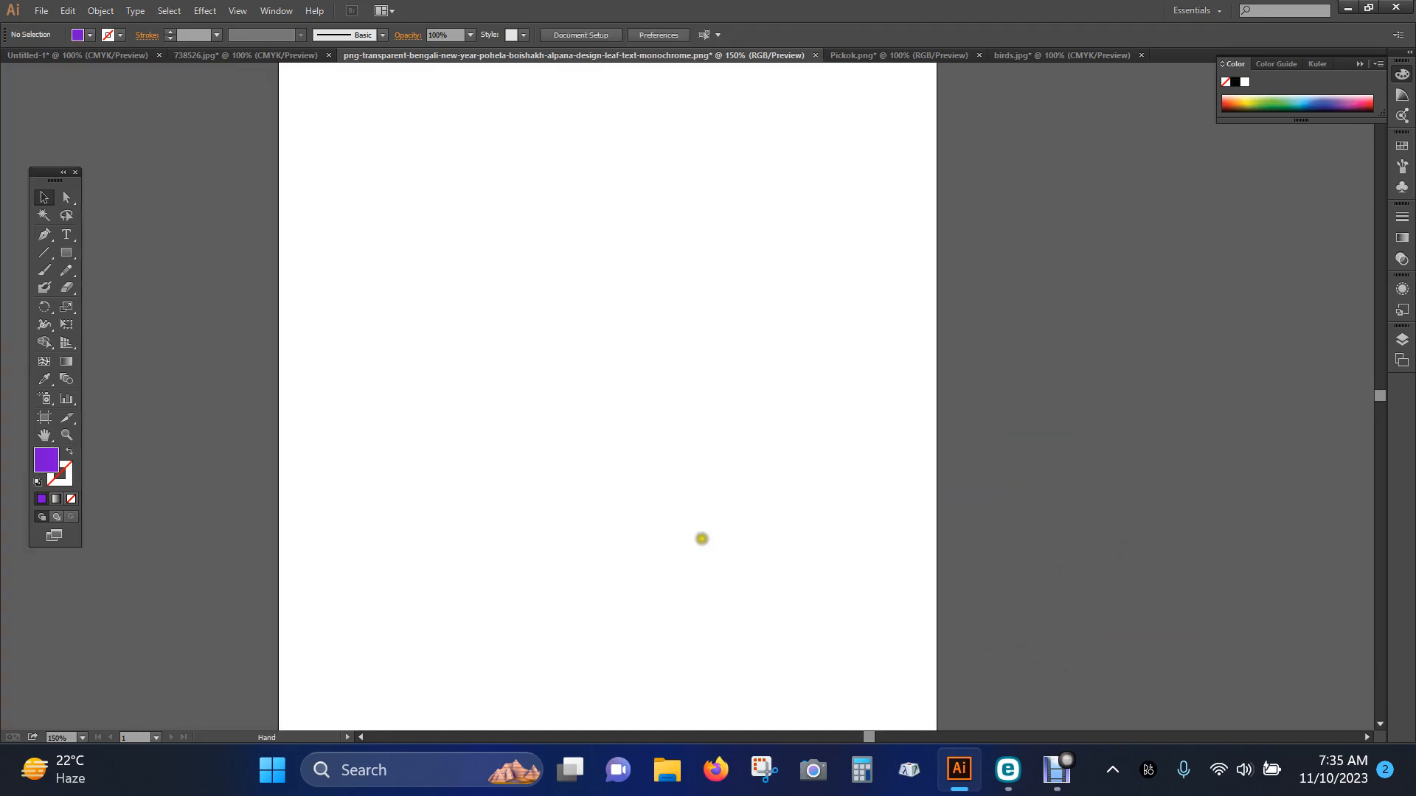
{"action": "key", "text": "ctrl+z"}
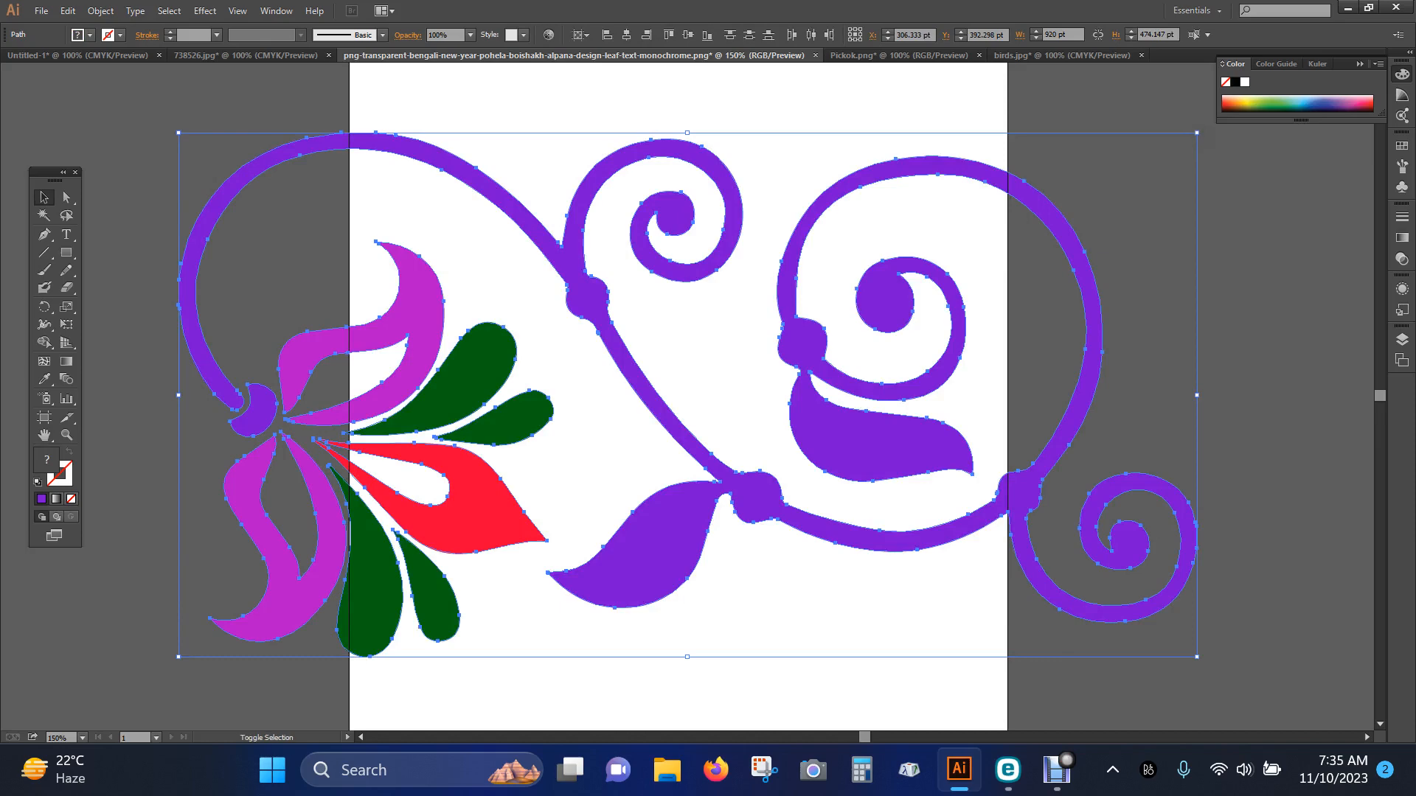
{"action": "left_click_drag", "start_coordinate": [1196, 133], "coordinate": [1032, 234]}
{"action": "left_click", "coordinate": [1085, 408]}
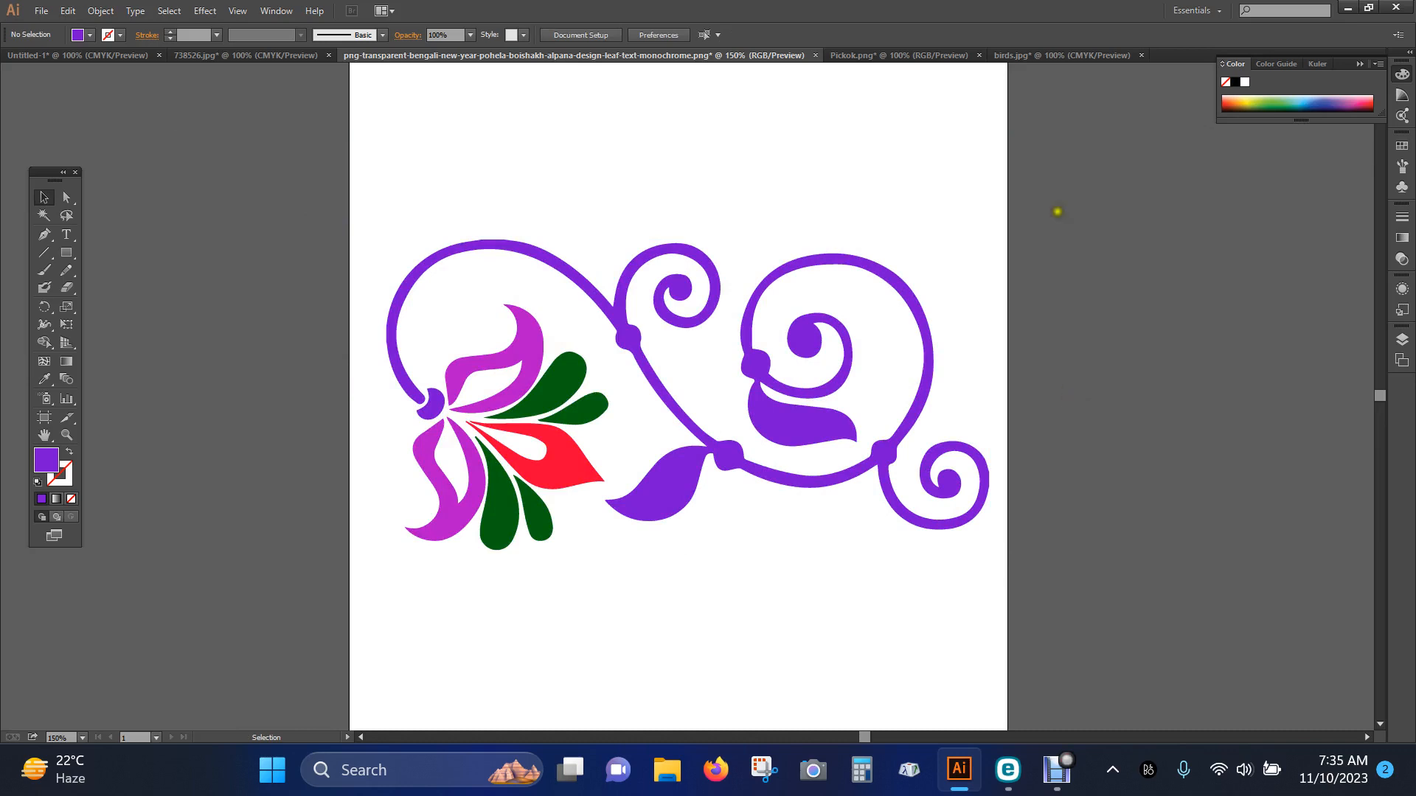
{"action": "left_click", "coordinate": [1057, 773]}
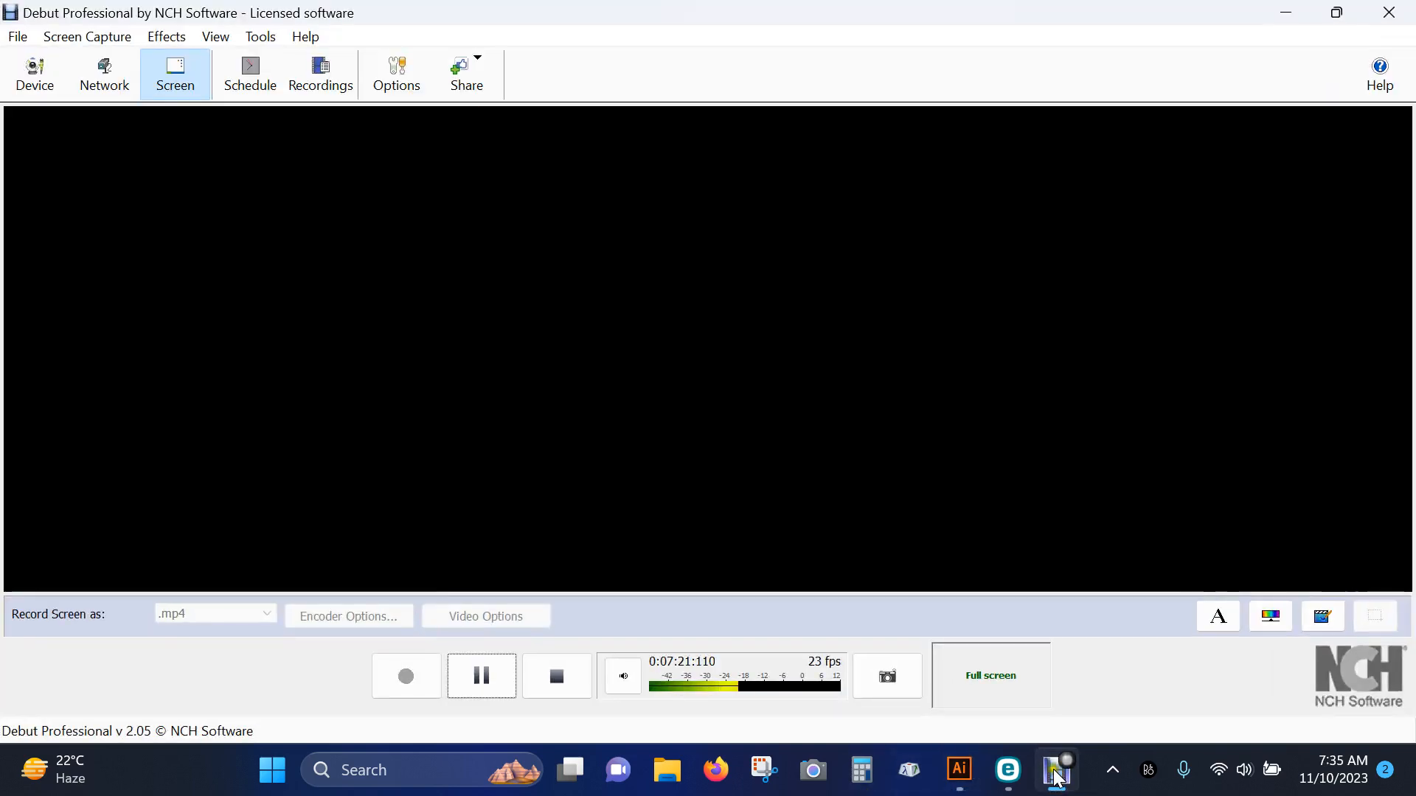